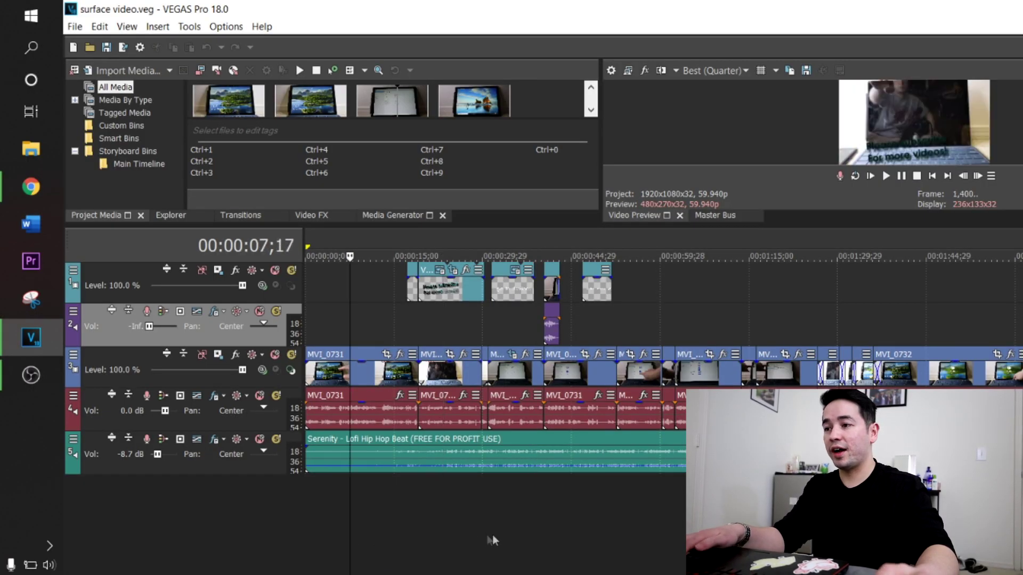
pyautogui.click(641, 541)
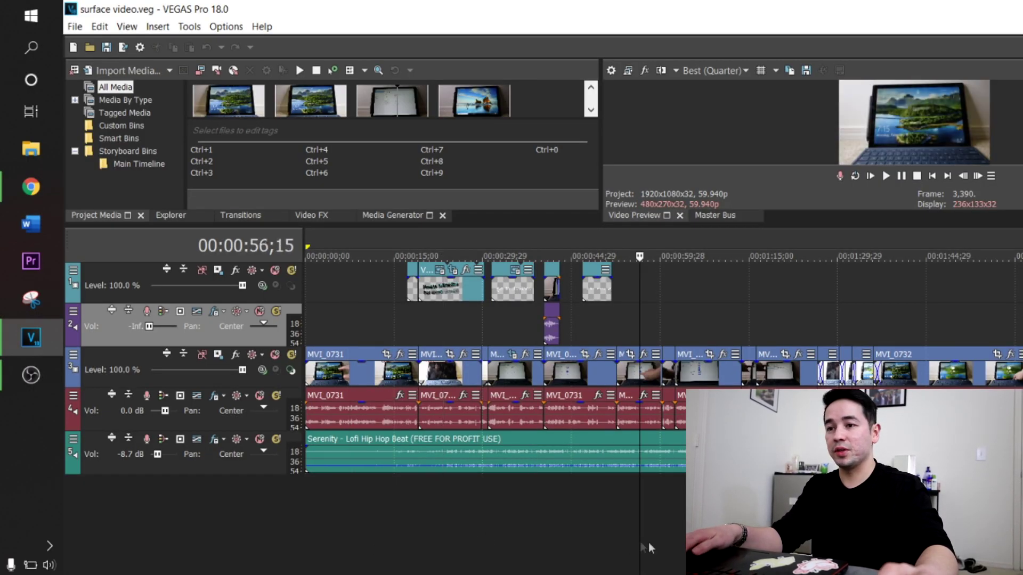
pyautogui.click(391, 552)
pyautogui.click(376, 544)
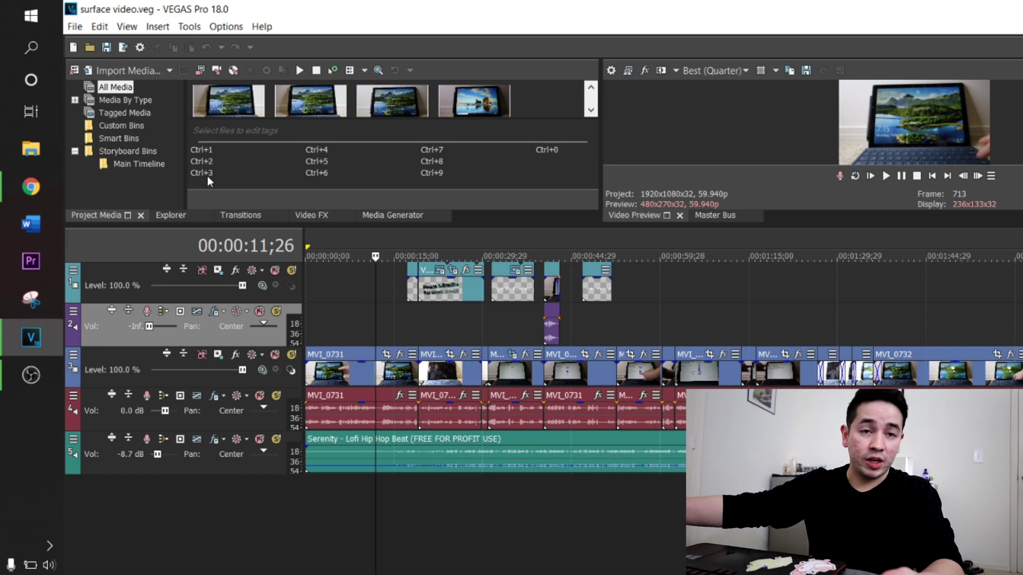
# Step: Create a new 1920x1080, 59.940 fps project and enlarge the media and preview area above the timeline
pyautogui.click(74, 26)
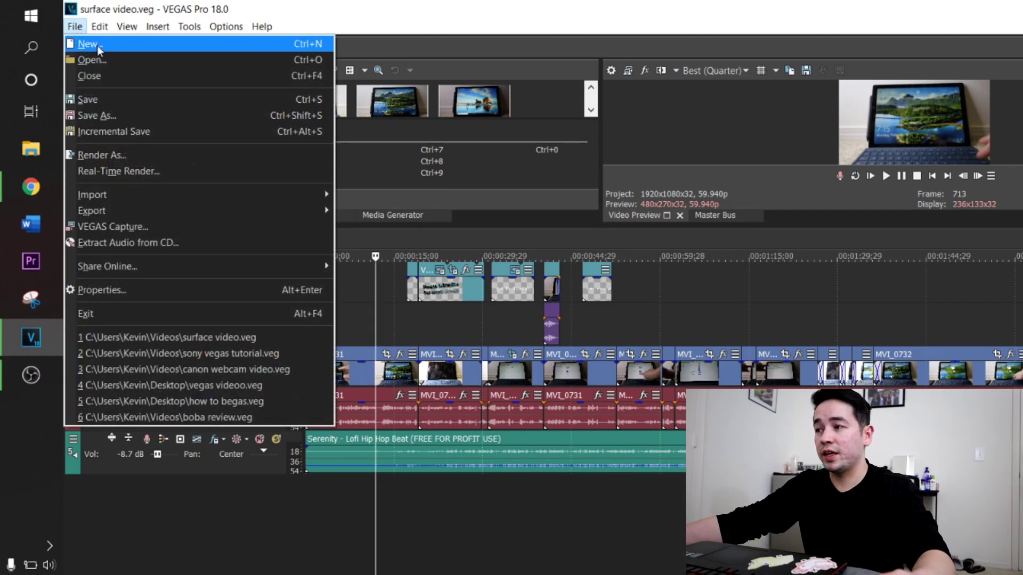
pyautogui.click(98, 43)
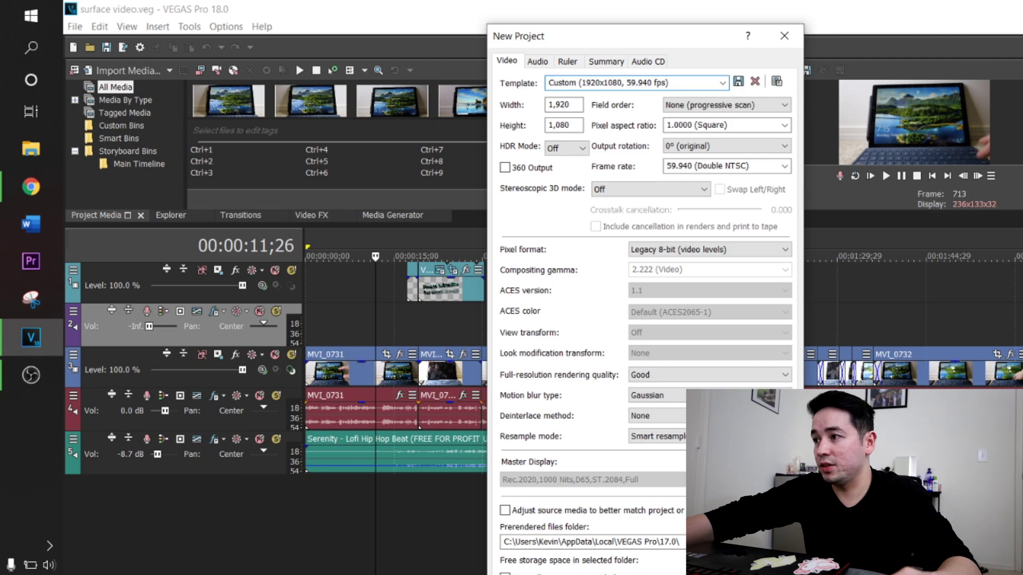
pyautogui.press('Return')
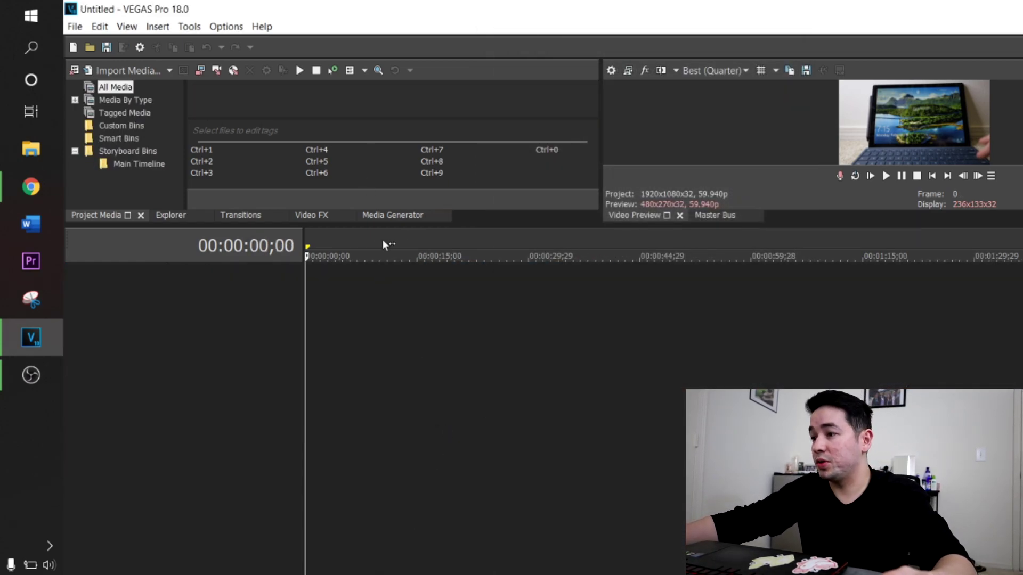
pyautogui.moveTo(415, 247); pyautogui.dragTo(365, 420)
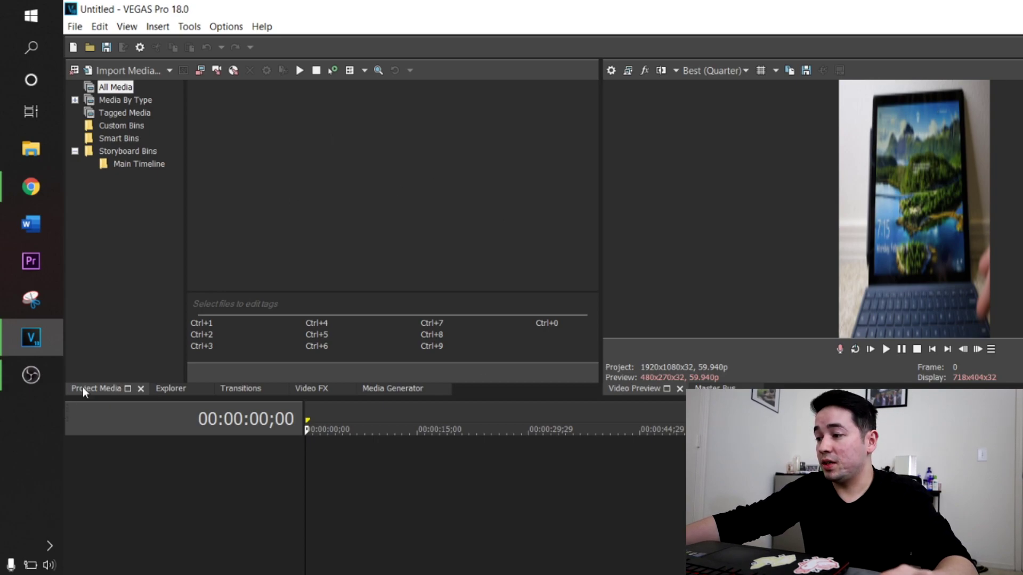
# Step: Look through the file browser, transitions such as Dissolve, video effects and media generators, and return to the project media
pyautogui.click(171, 390)
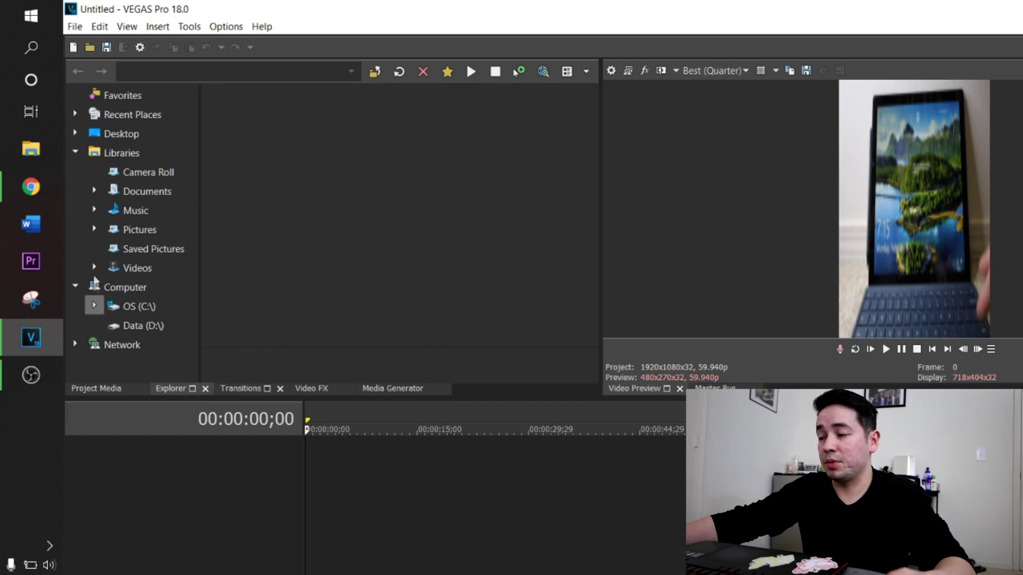
pyautogui.click(256, 388)
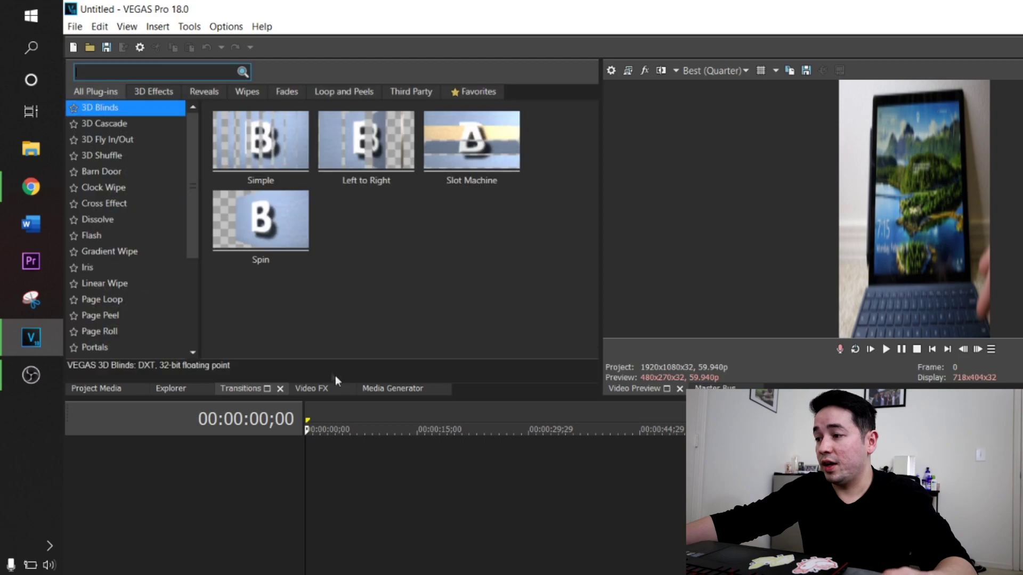
pyautogui.click(309, 398)
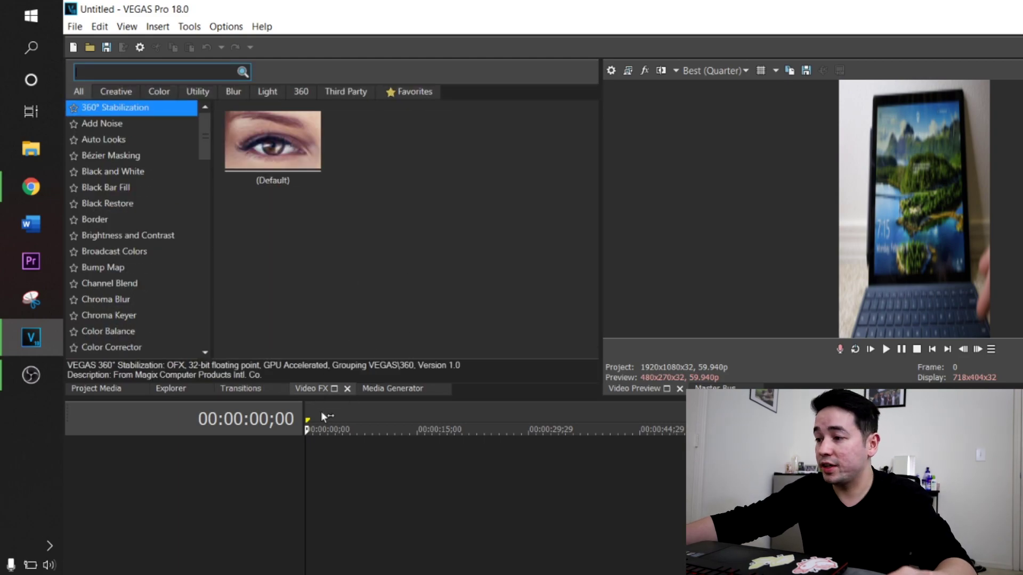
pyautogui.click(403, 391)
pyautogui.scroll(-2, 429, 245)
pyautogui.scroll(2, 429, 245)
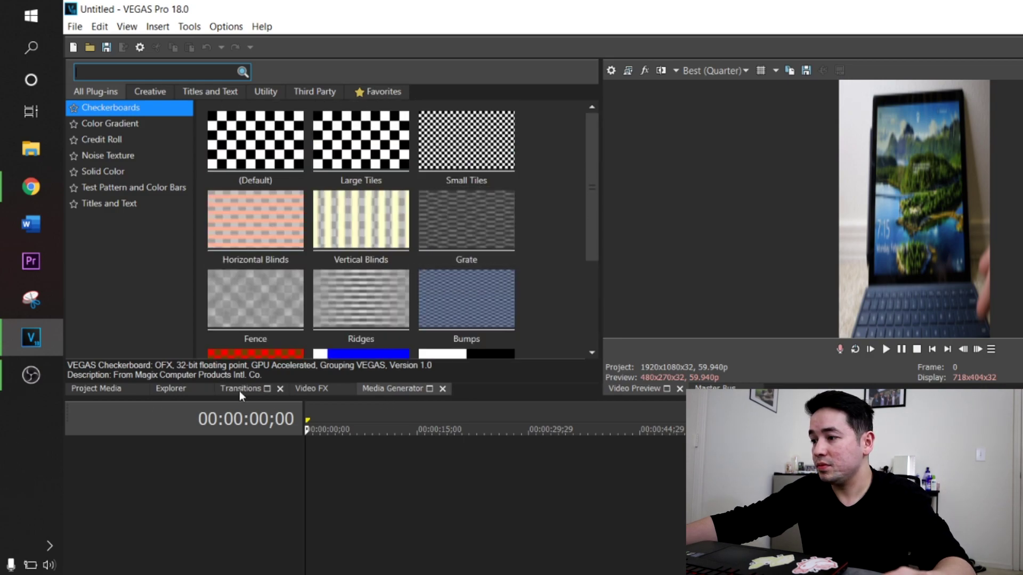
pyautogui.click(255, 389)
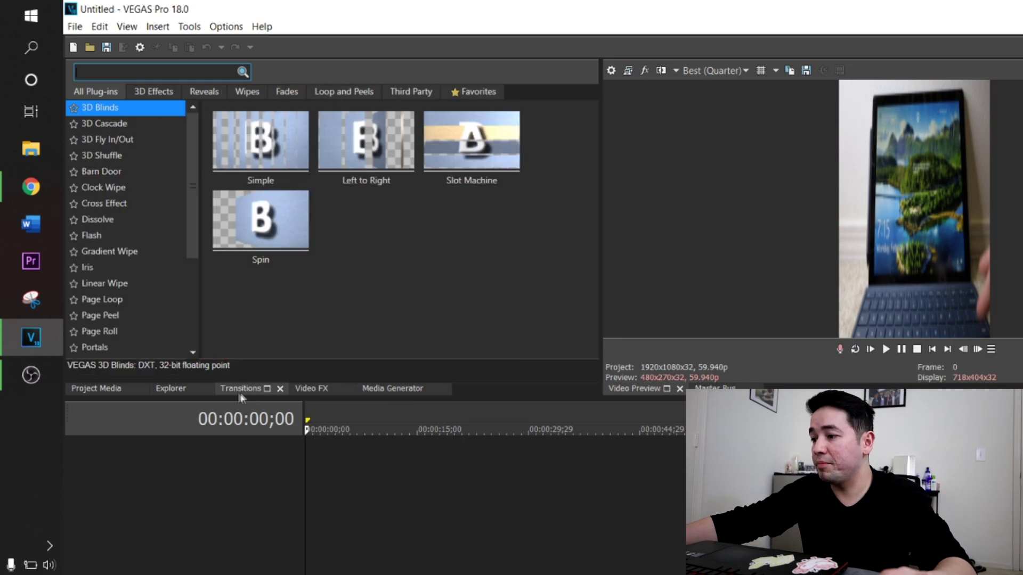
pyautogui.click(326, 386)
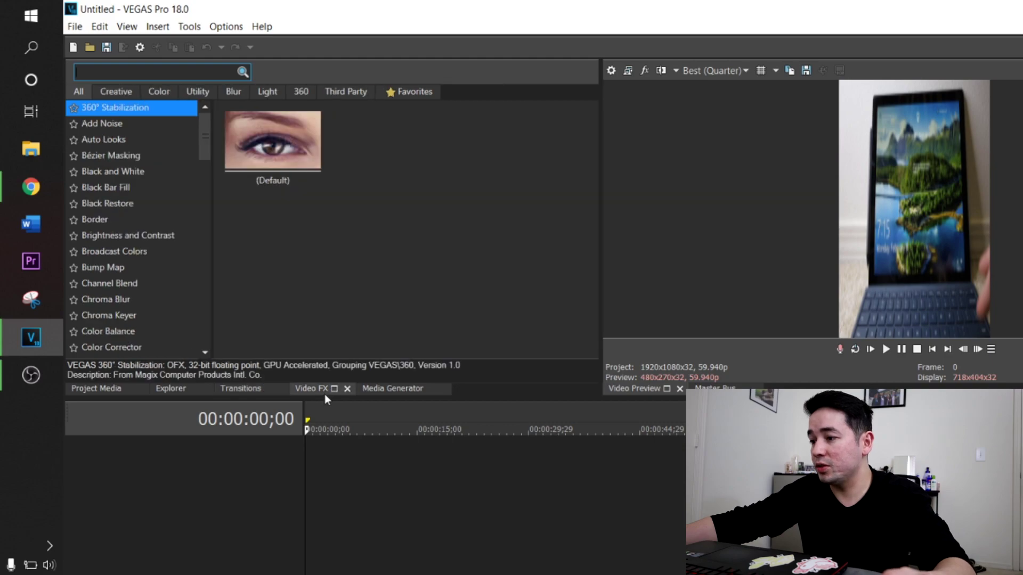
pyautogui.click(219, 389)
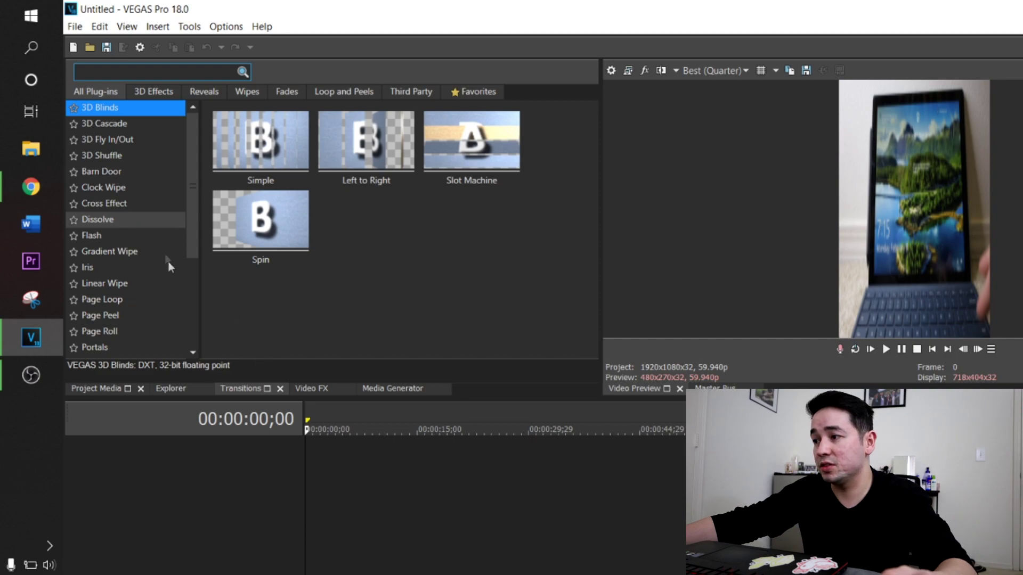
pyautogui.click(100, 220)
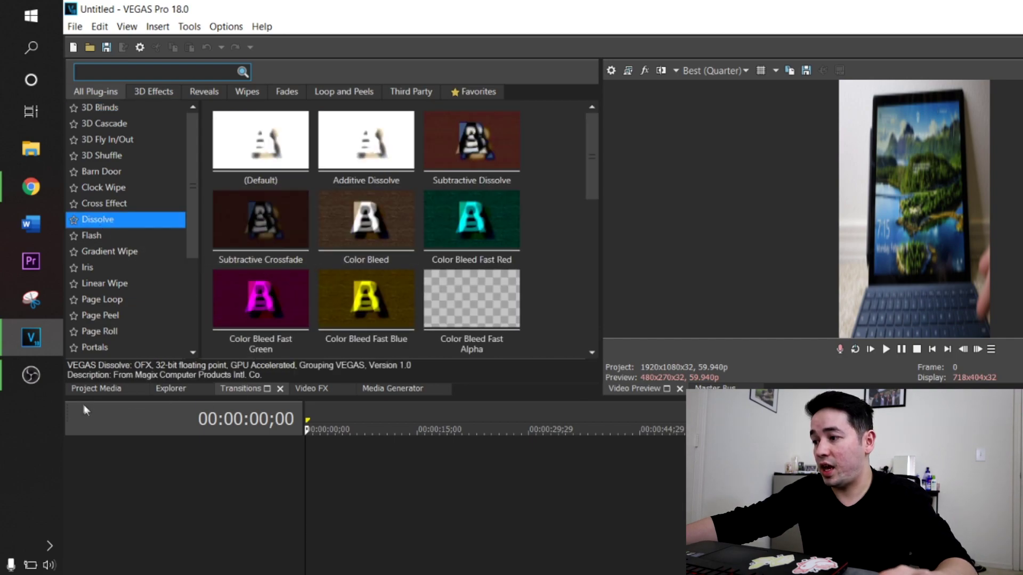
pyautogui.click(96, 388)
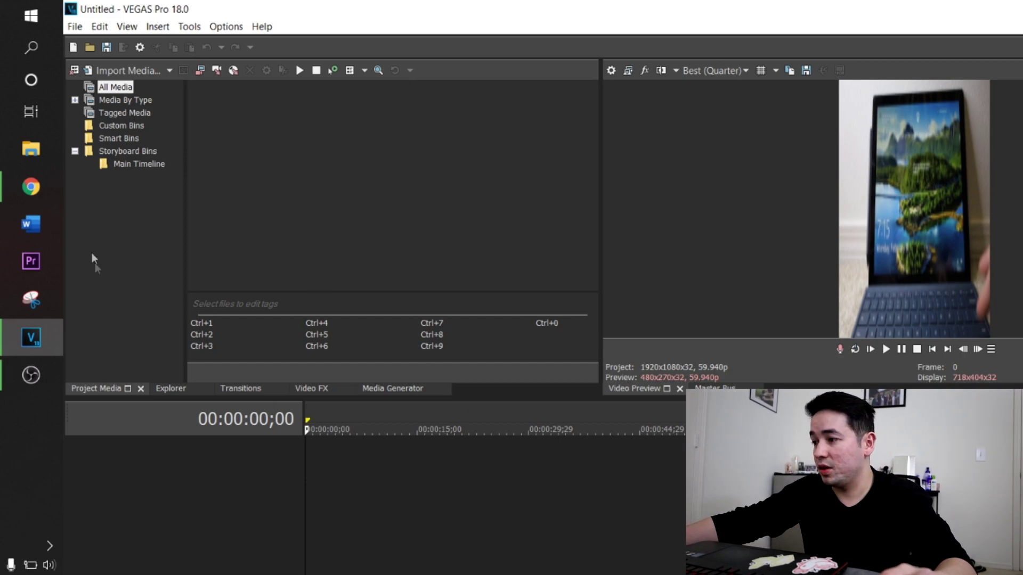
pyautogui.click(26, 152)
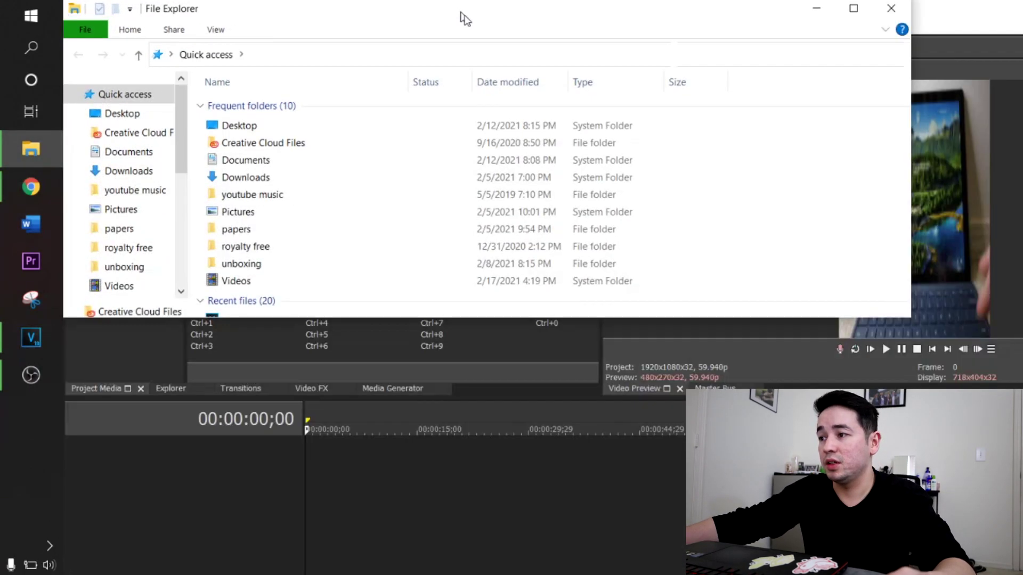
pyautogui.moveTo(465, 18); pyautogui.dragTo(794, 97)
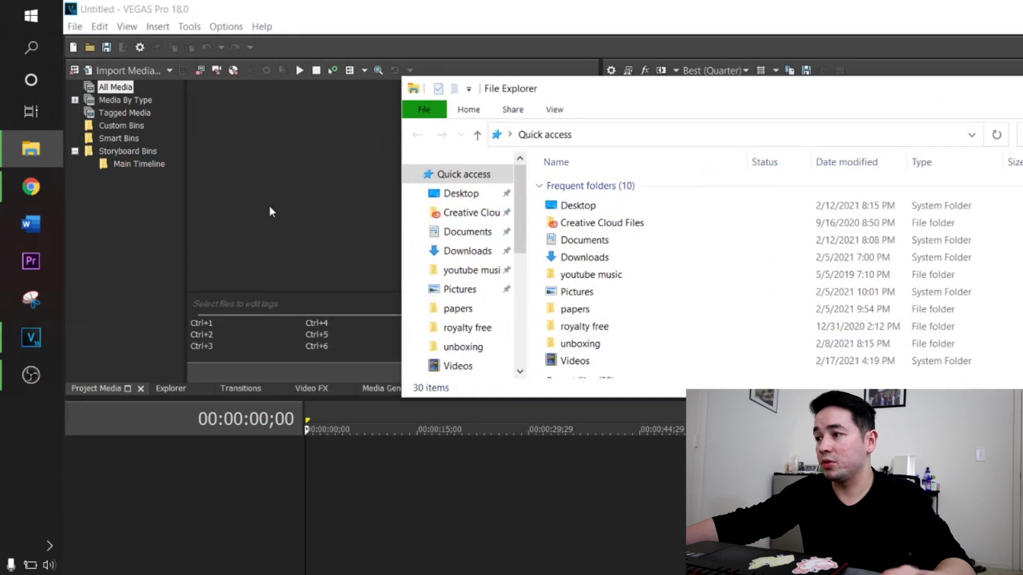
pyautogui.click(270, 206)
# Step: Import squirtle gif.gif into the project media
pyautogui.click(135, 68)
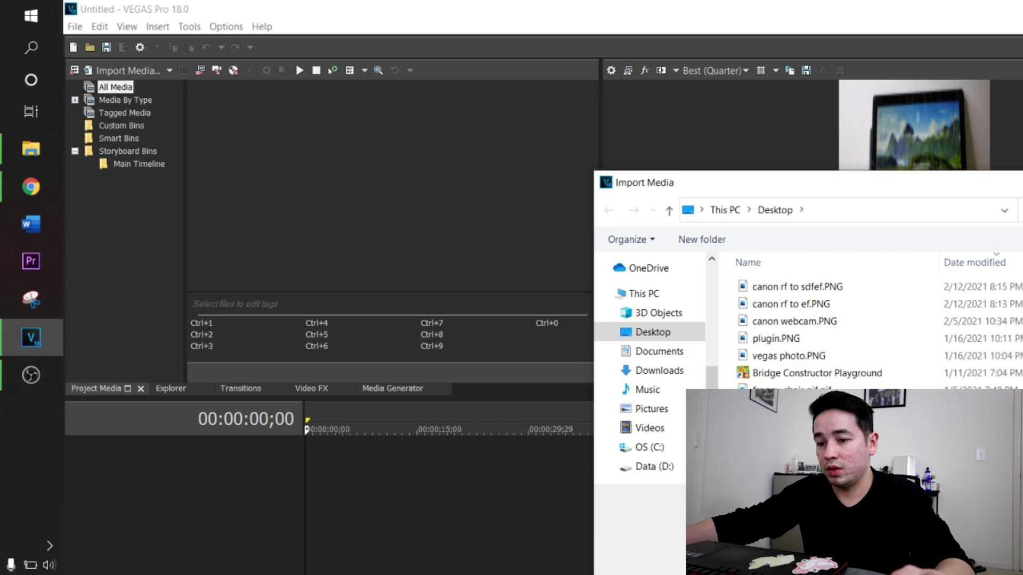
pyautogui.press('Return')
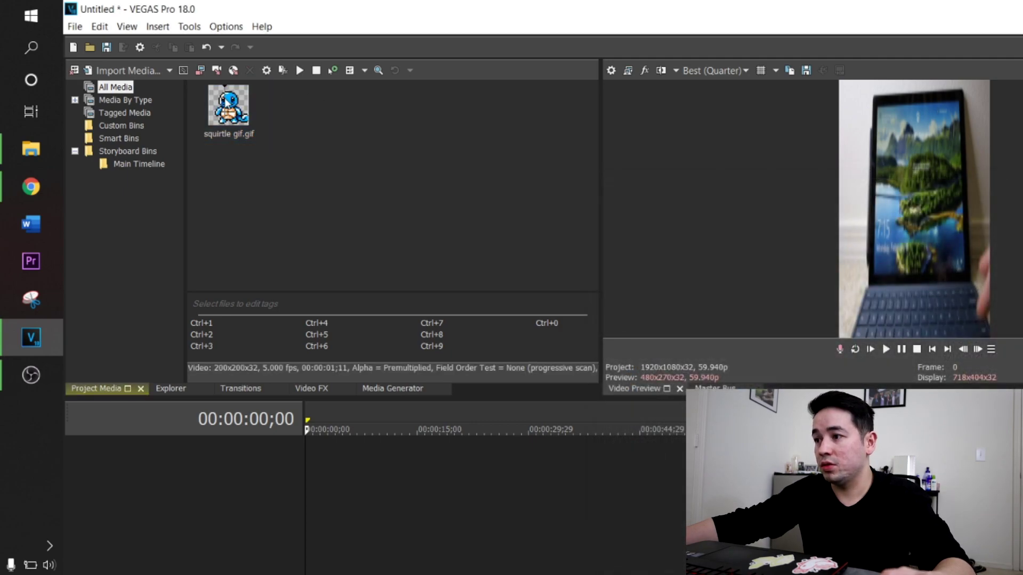
# Step: Place squirtle gif.gif at the start of the timeline without matching the project video settings to it
pyautogui.click(228, 103)
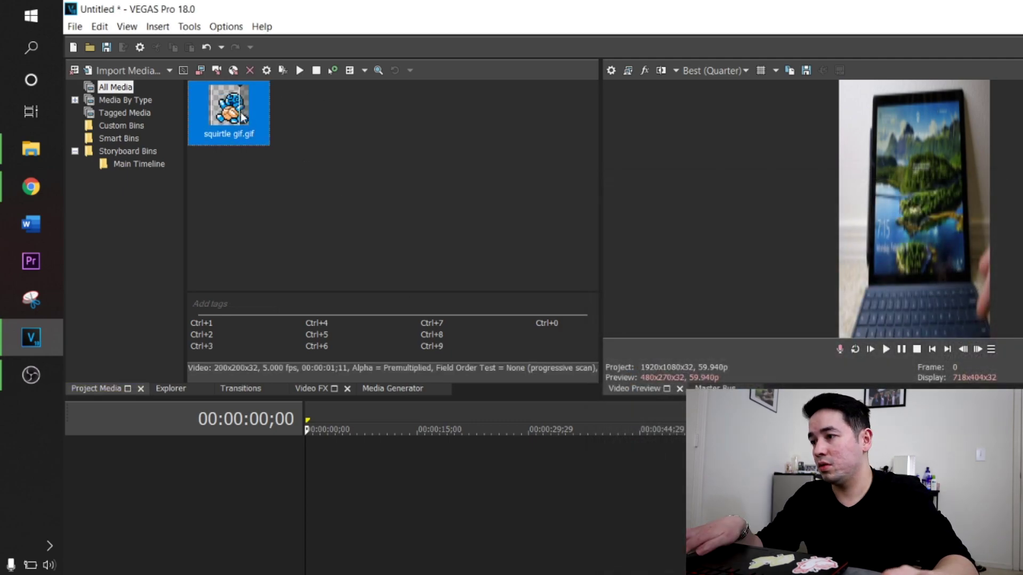
pyautogui.moveTo(368, 313); pyautogui.dragTo(280, 506)
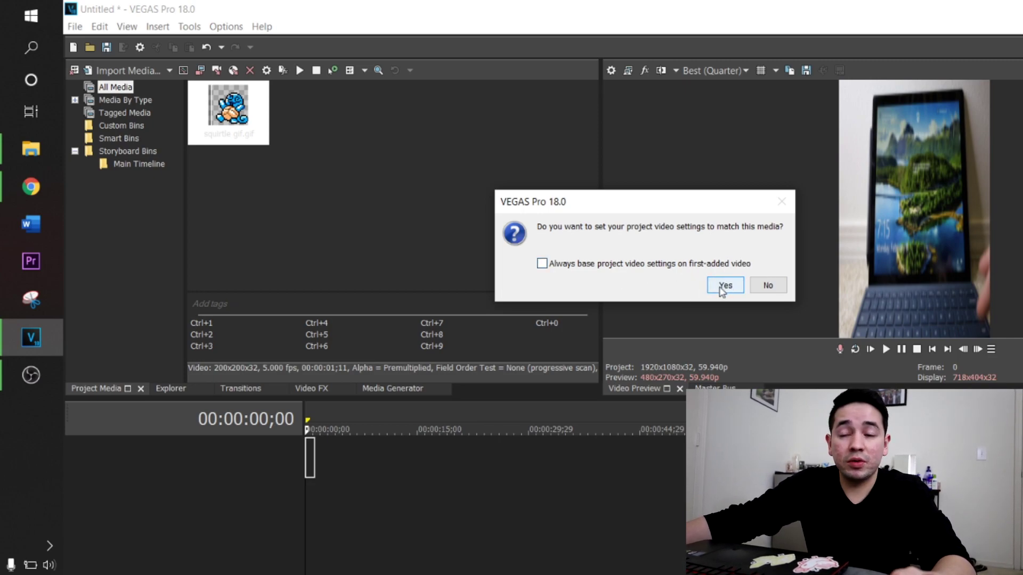
pyautogui.click(765, 288)
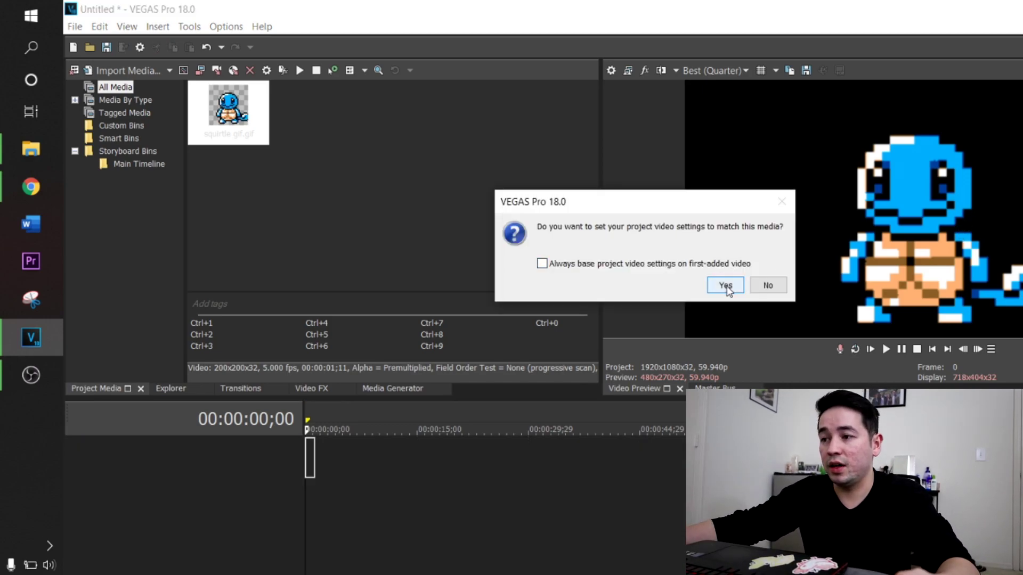
# Step: Match the project video settings to squirtle gif.gif and set the preview quality to Best (Full)
pyautogui.click(726, 286)
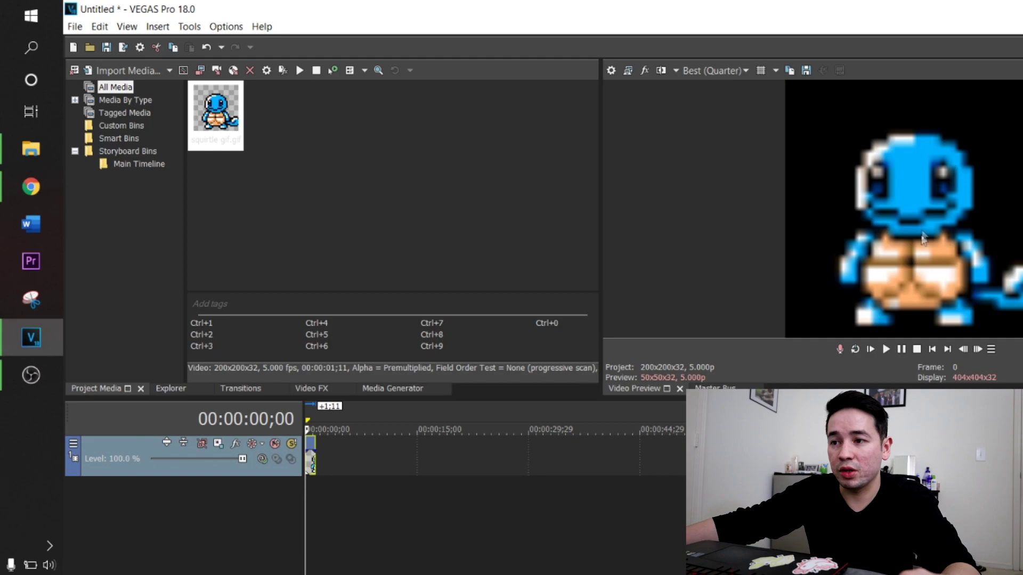
pyautogui.click(736, 71)
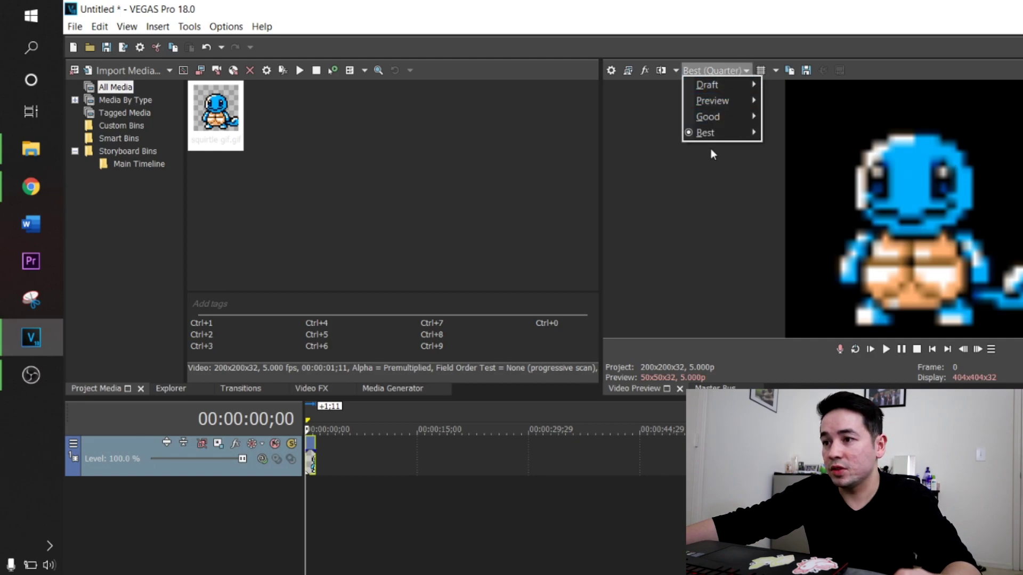
pyautogui.moveTo(716, 133)
pyautogui.click(799, 151)
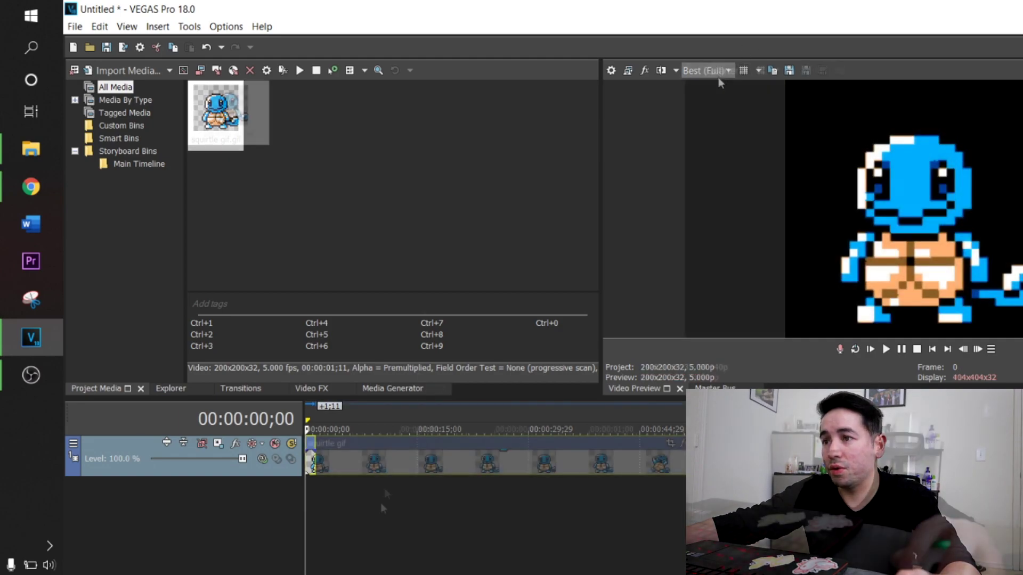
# Step: Play back the squirtle gif clip and examine its frames at several points along the timeline
pyautogui.press('space')
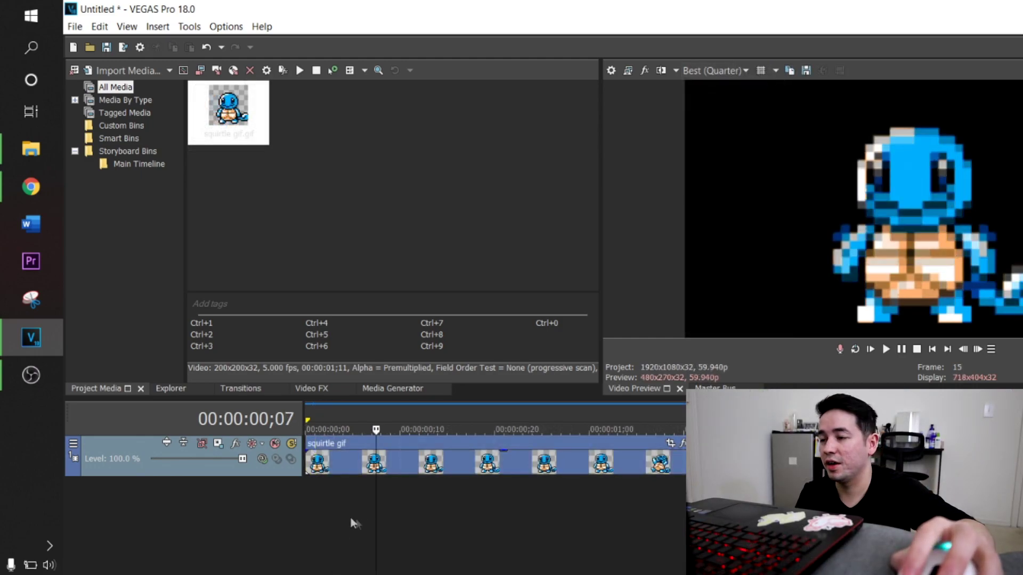
pyautogui.click(319, 501)
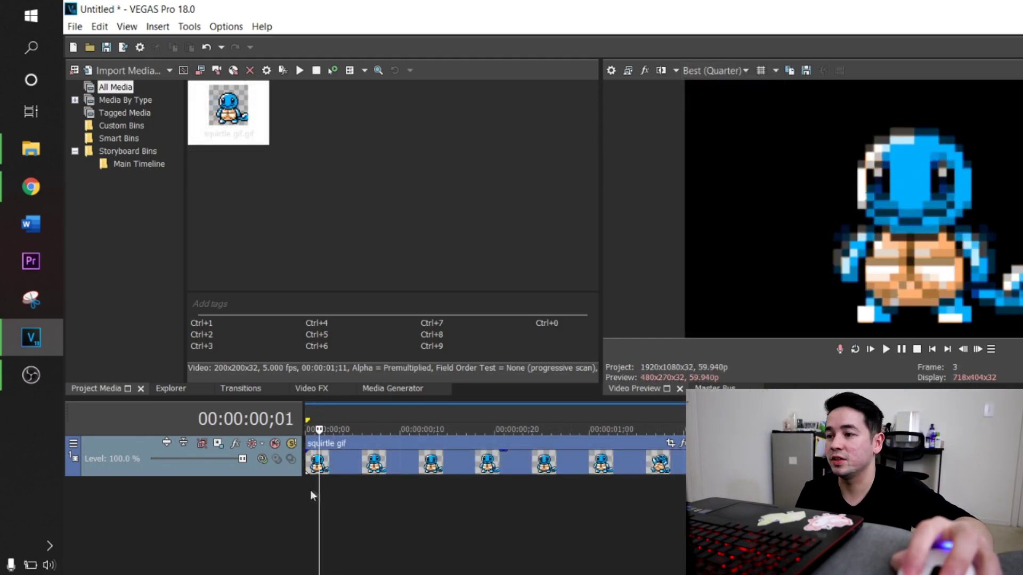
pyautogui.click(886, 349)
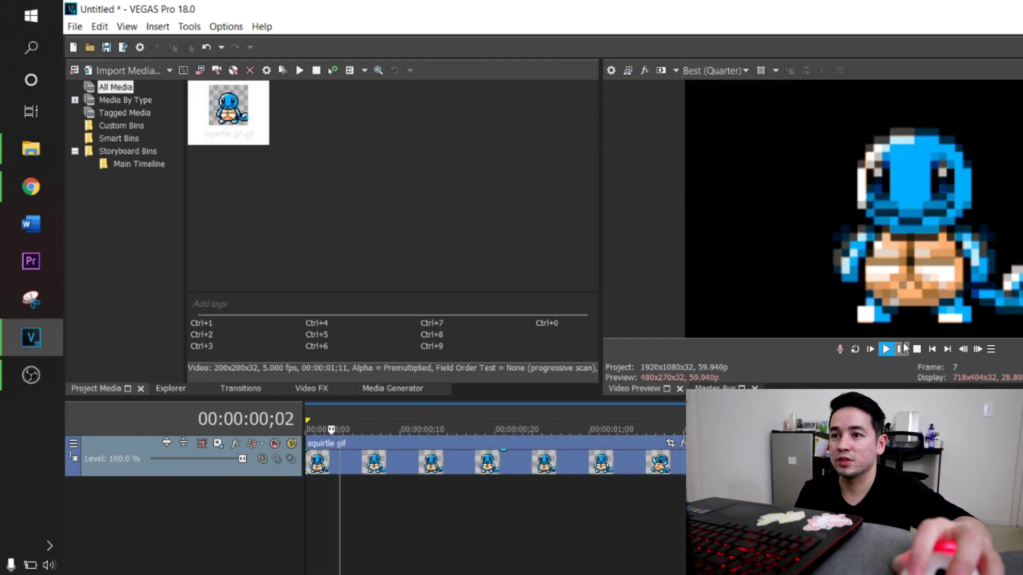
pyautogui.click(901, 349)
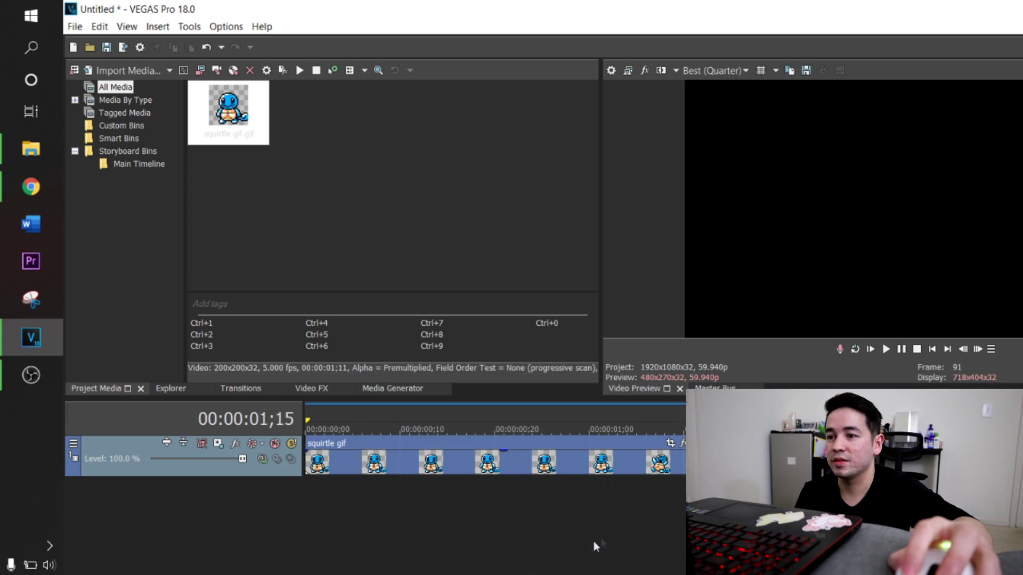
pyautogui.click(626, 535)
pyautogui.click(523, 541)
pyautogui.click(363, 546)
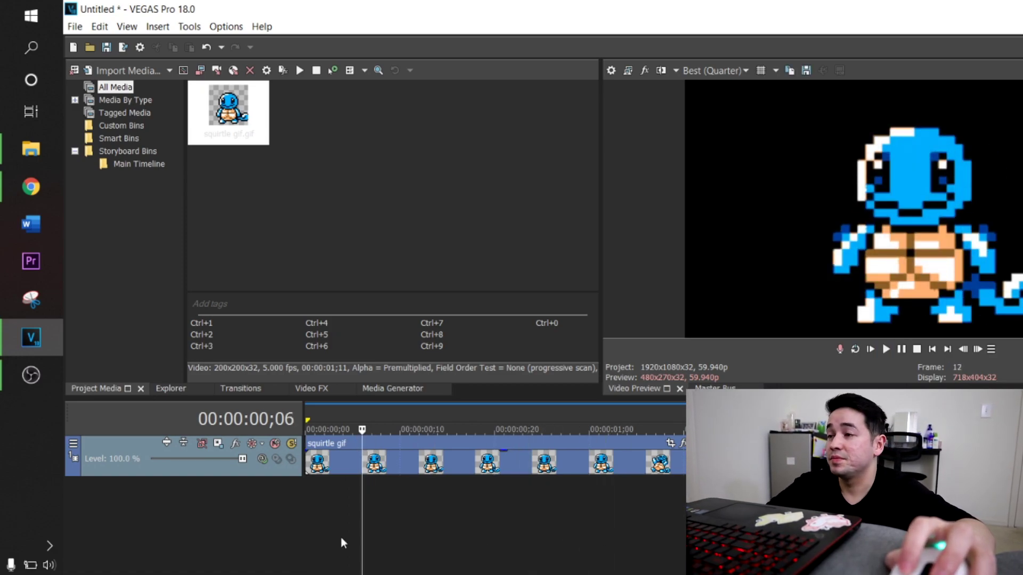
pyautogui.click(285, 183)
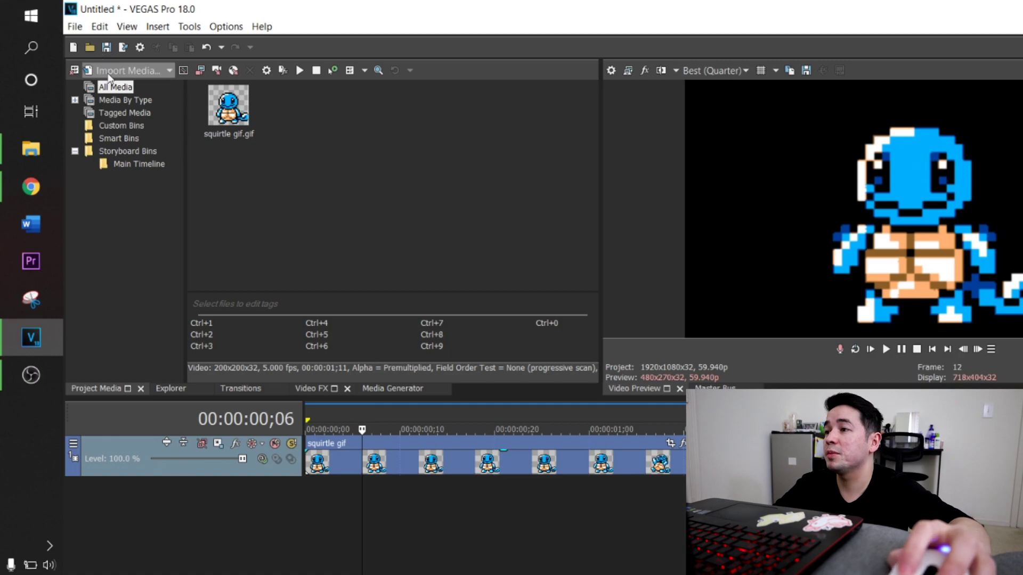
# Step: Start a new project without saving the current one and set its full-resolution rendering quality to Best
pyautogui.click(74, 27)
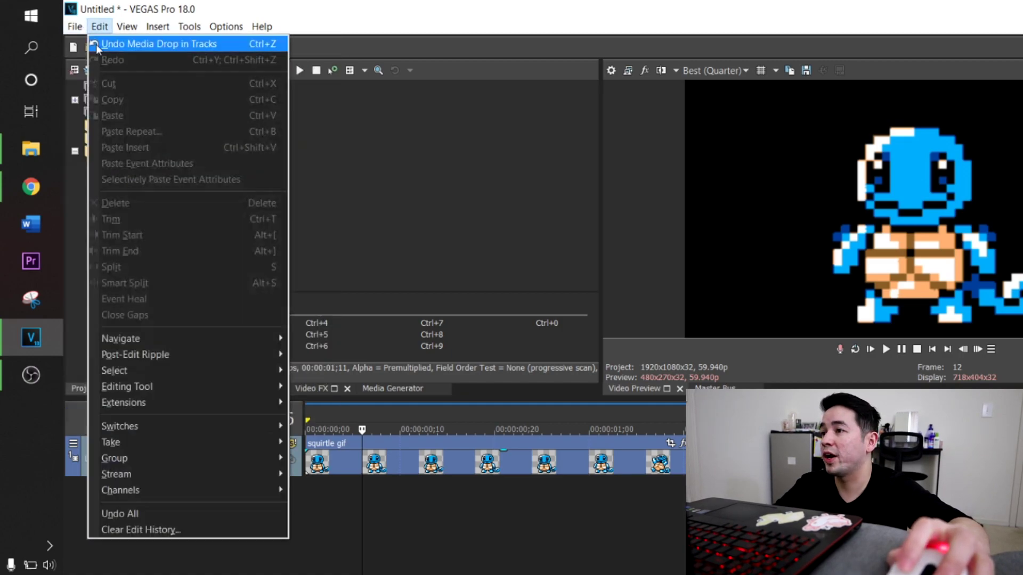
pyautogui.click(85, 44)
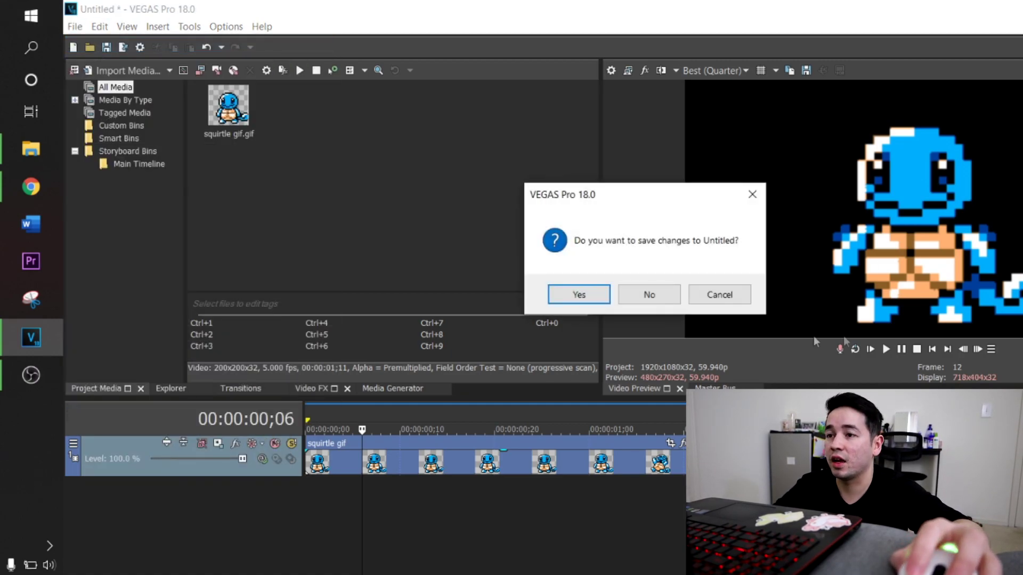
pyautogui.click(662, 296)
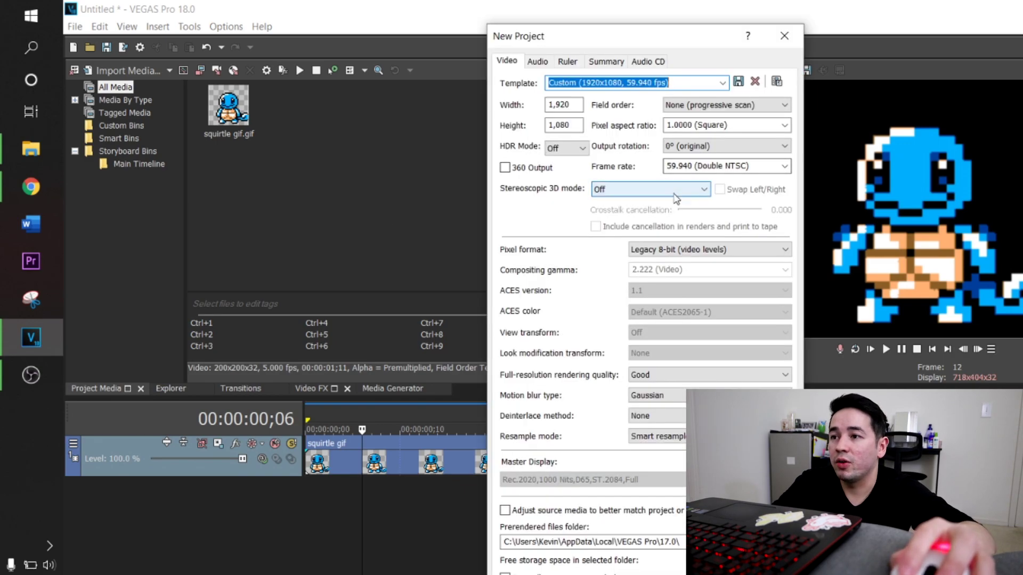
pyautogui.click(691, 189)
pyautogui.click(692, 200)
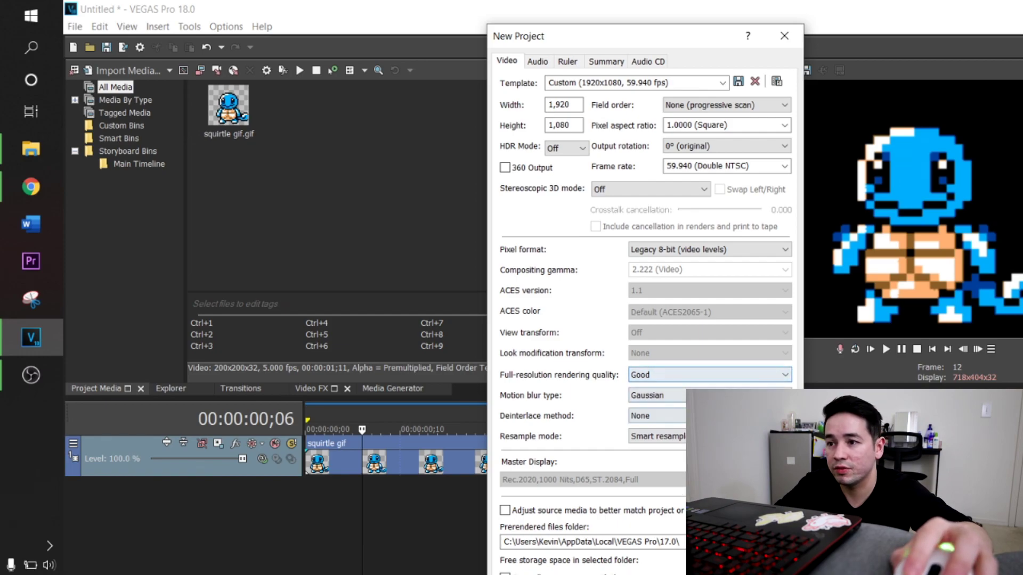
pyautogui.click(786, 377)
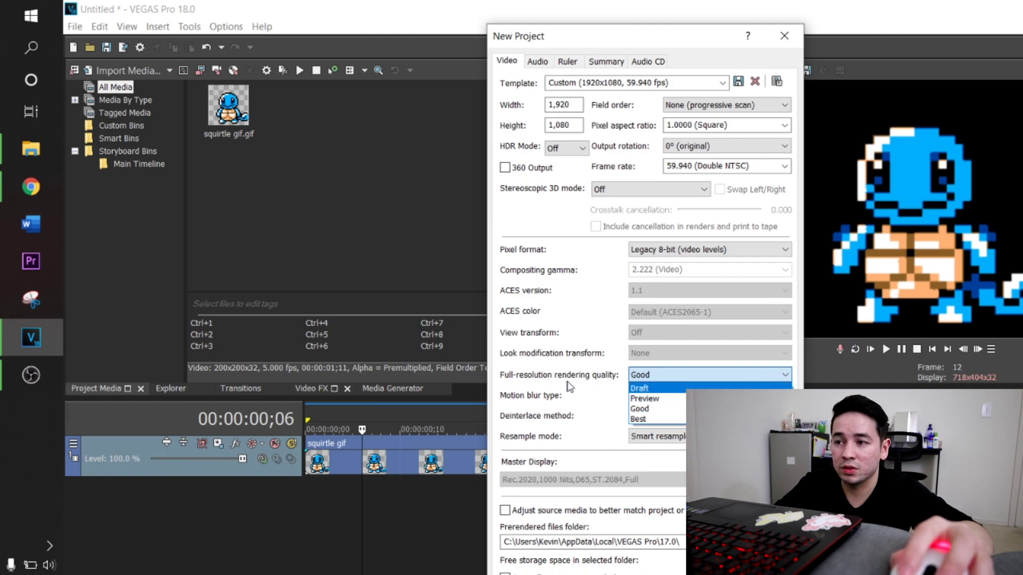
pyautogui.click(644, 420)
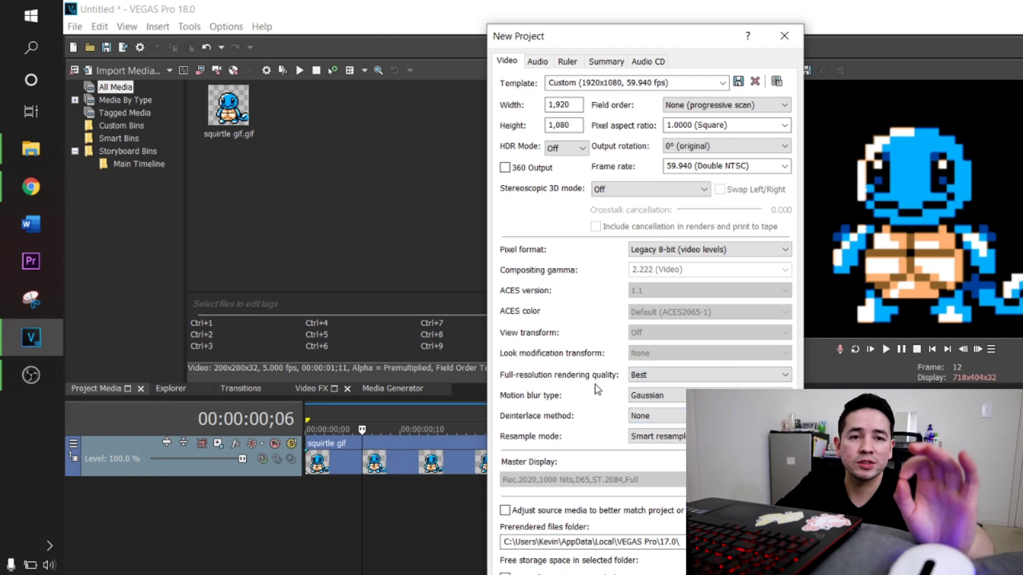
# Step: Set the new project's resample mode to Disable resample, checking the motion blur type and pixel format options
pyautogui.click(676, 407)
pyautogui.click(676, 401)
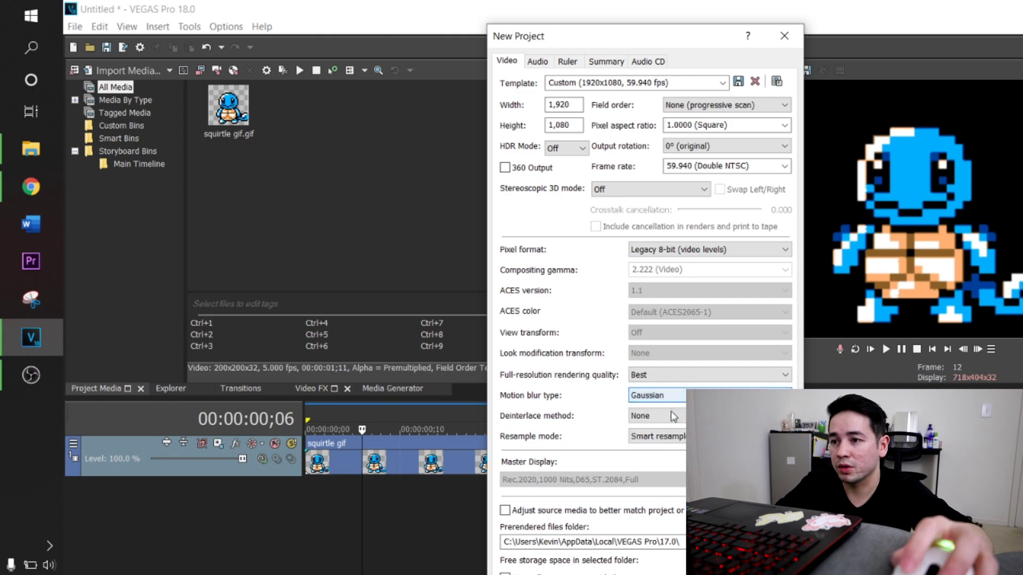
pyautogui.click(675, 437)
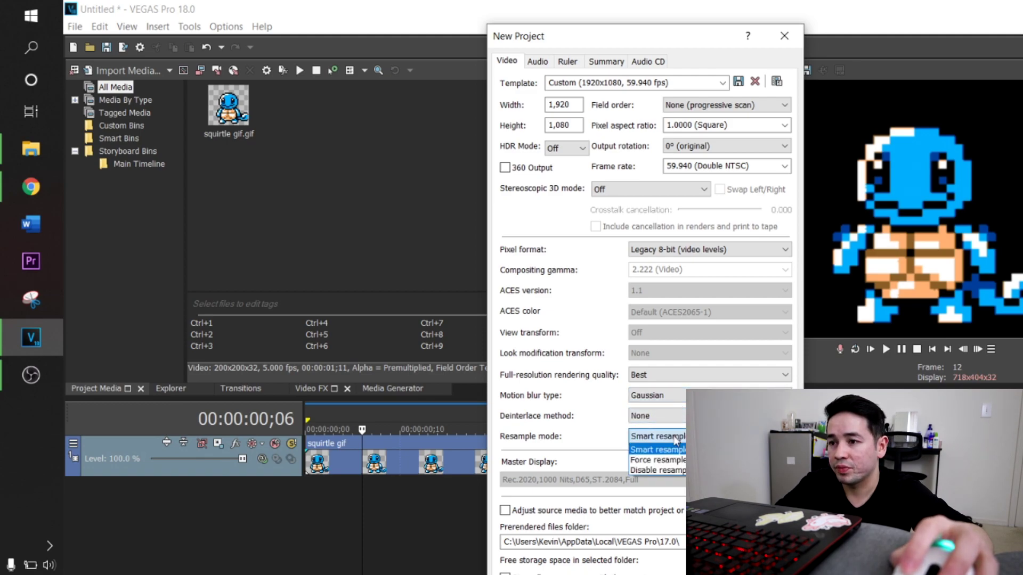
pyautogui.click(660, 471)
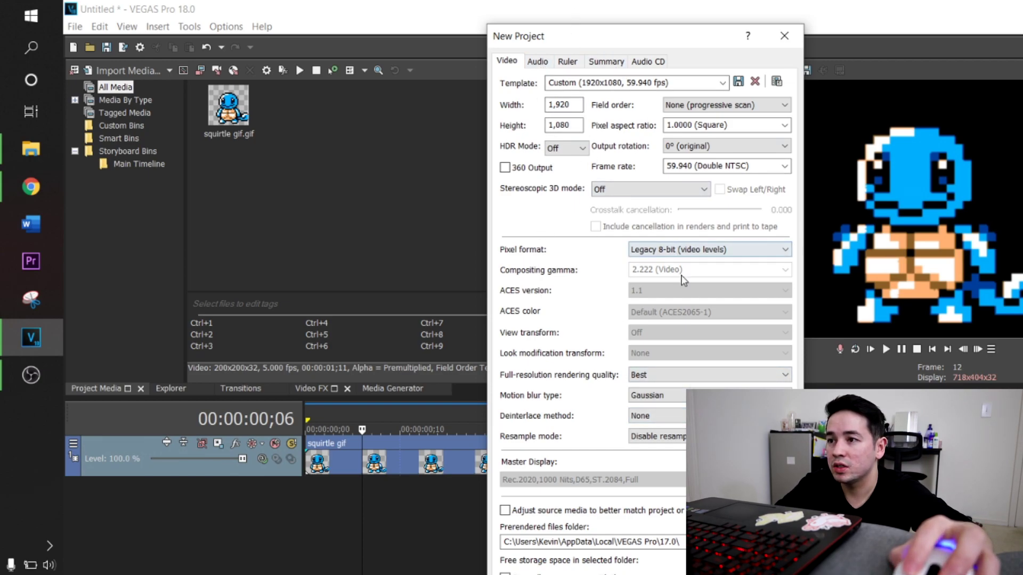
pyautogui.click(684, 250)
pyautogui.click(683, 259)
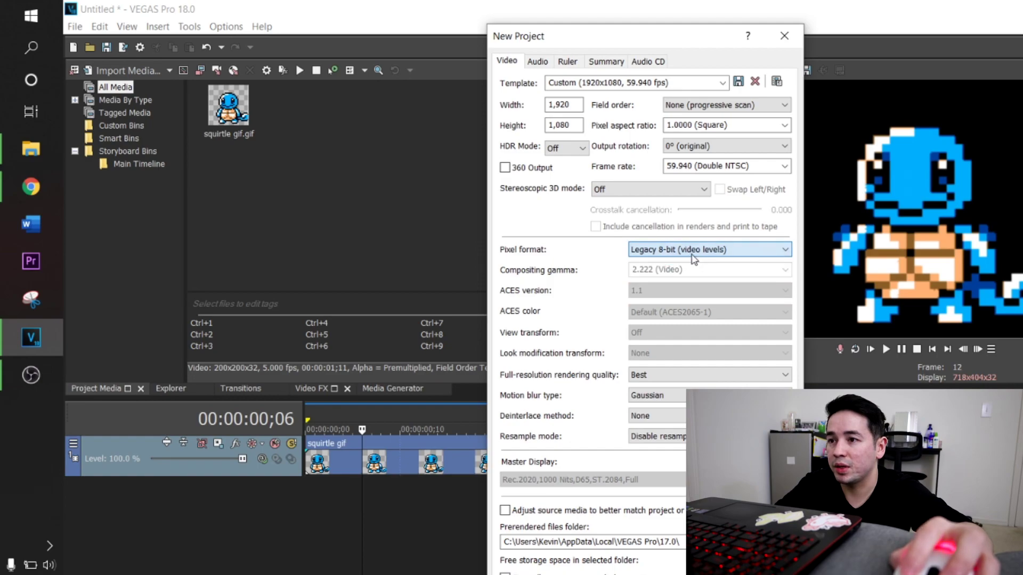
# Step: Examine the new project's audio, ruler, summary and audio CD settings, then cancel the project setup
pyautogui.click(535, 62)
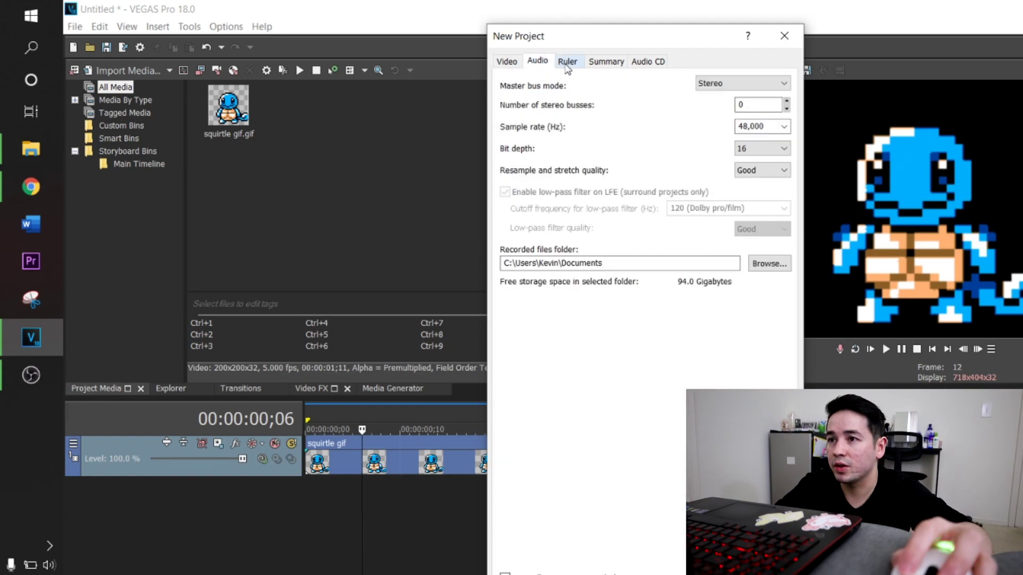
pyautogui.click(567, 62)
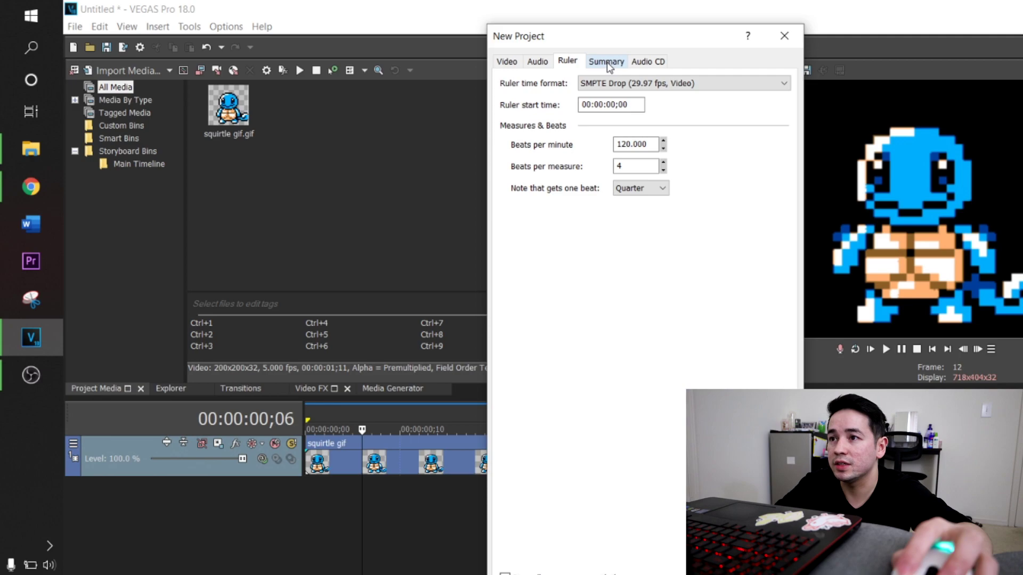
pyautogui.click(607, 63)
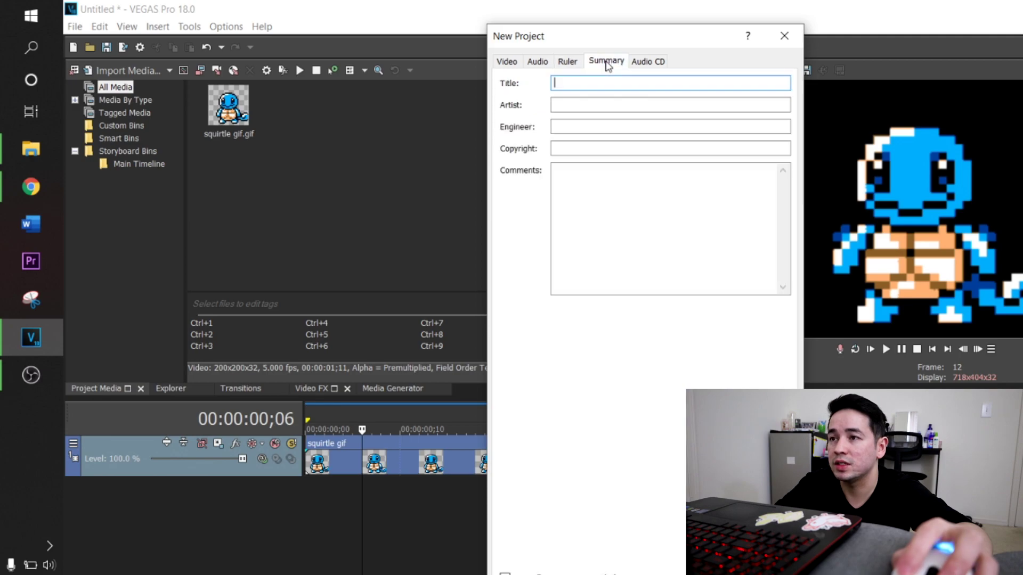
pyautogui.click(658, 61)
pyautogui.click(506, 61)
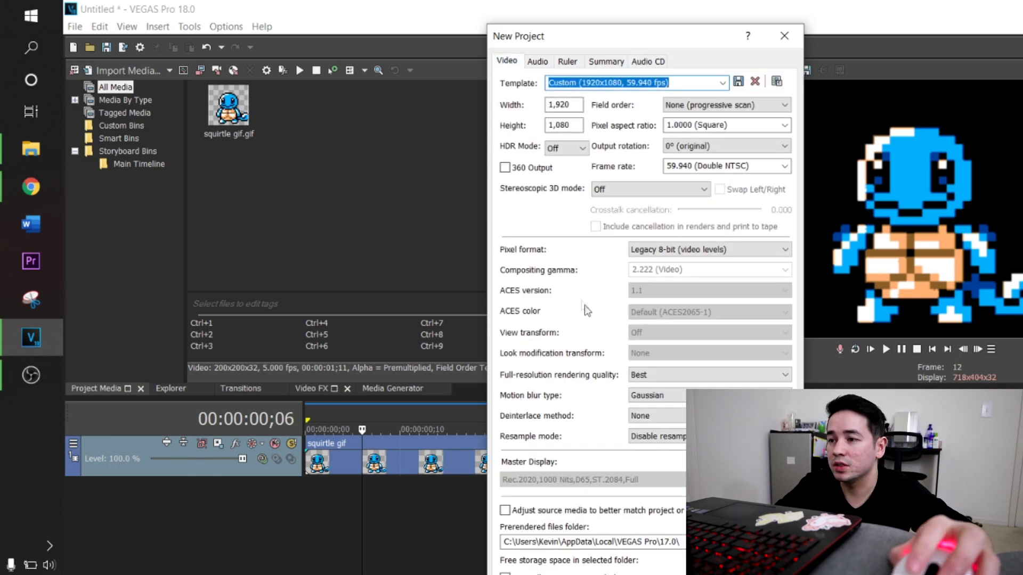
pyautogui.press('Escape')
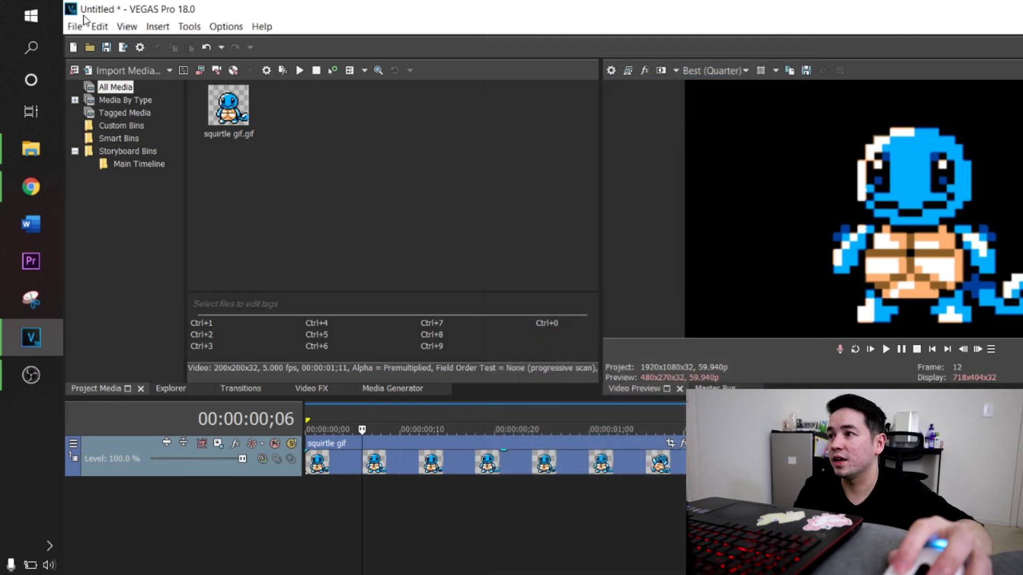
# Step: Create a new project, discarding the unsaved changes to the current one
pyautogui.click(74, 26)
pyautogui.click(91, 44)
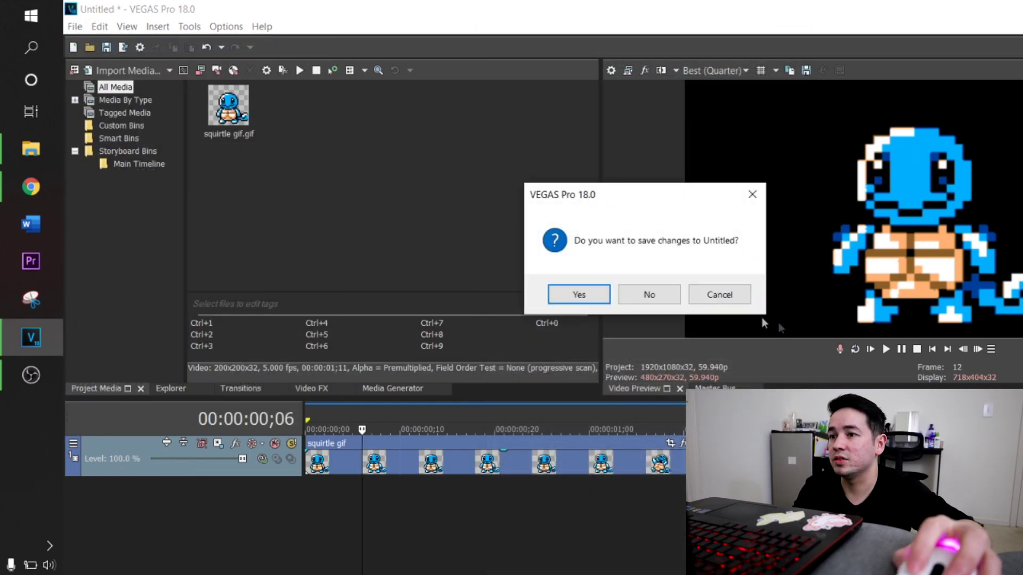
pyautogui.click(674, 299)
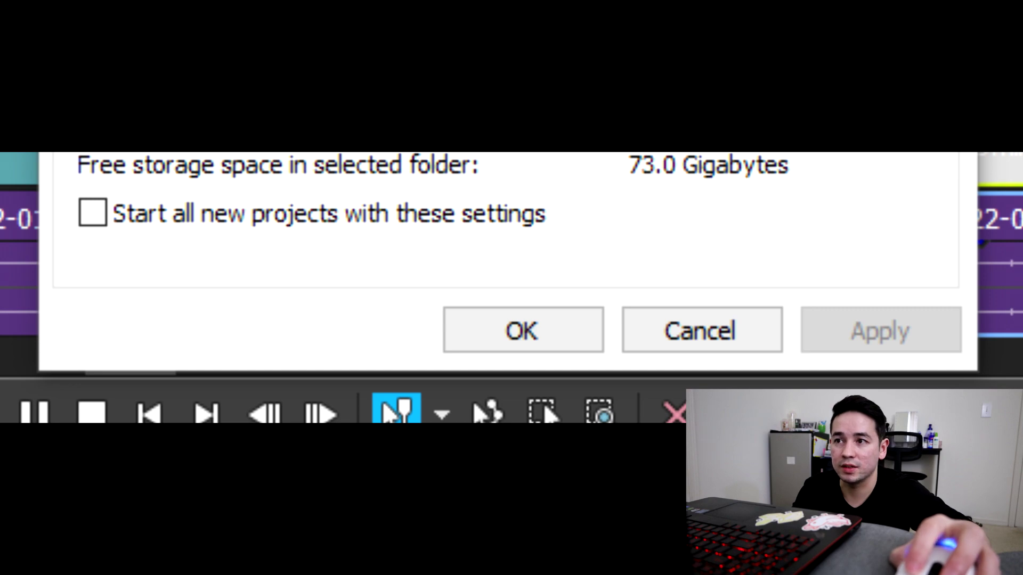
pyautogui.click(523, 330)
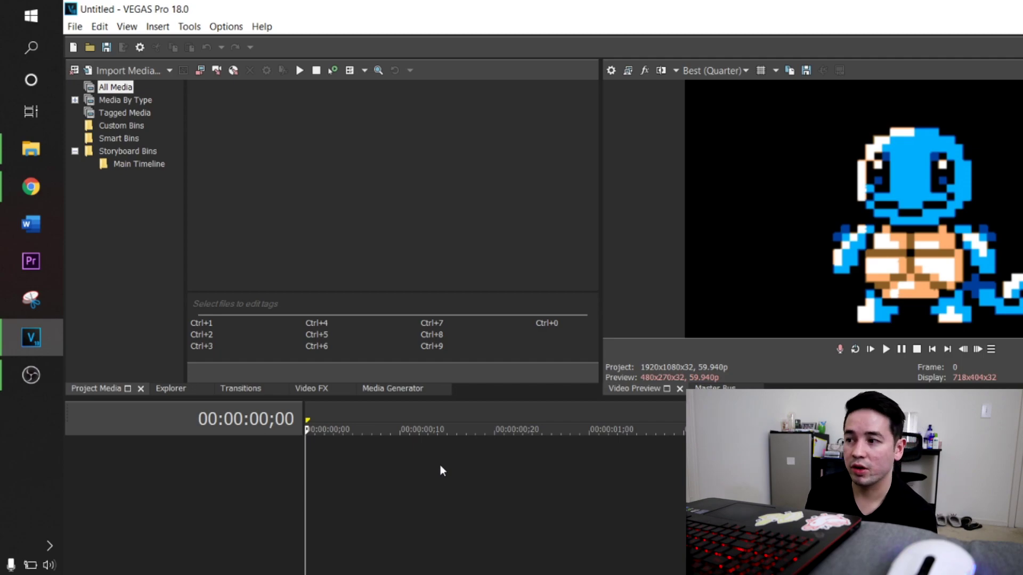
# Step: Import squirtle gif.gif and place it at the start of the timeline without matching the project video settings to it
pyautogui.moveTo(440, 464); pyautogui.dragTo(226, 189)
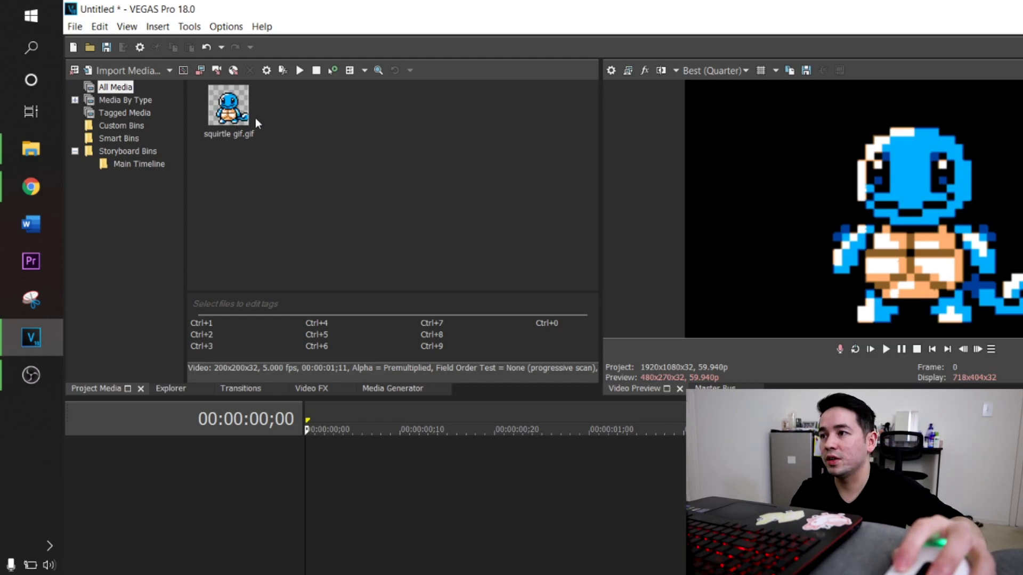
pyautogui.moveTo(251, 117); pyautogui.dragTo(299, 496)
pyautogui.click(771, 283)
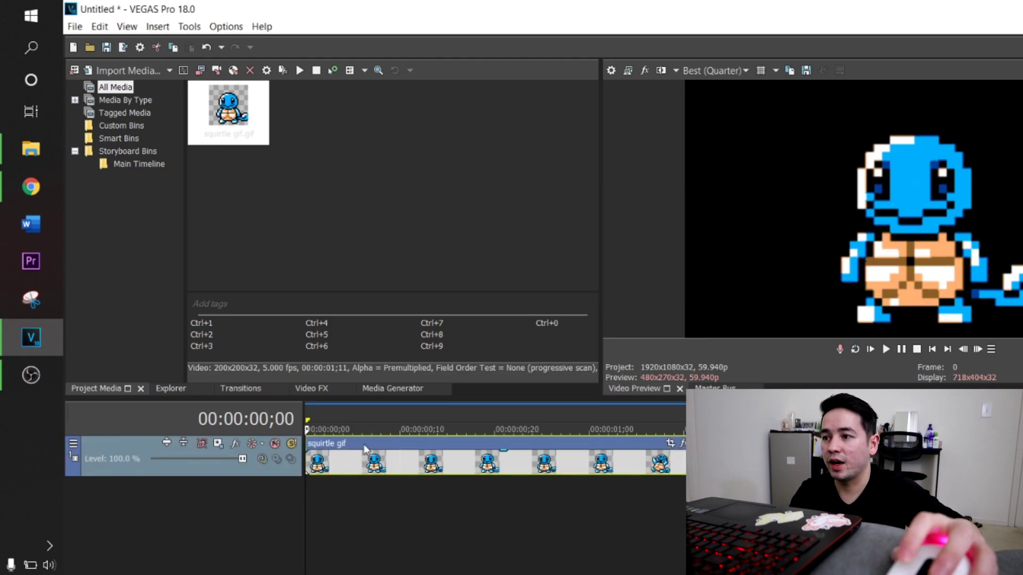
# Step: Mark a loop region from the start of the timeline across the whole squirtle gif clip
pyautogui.moveTo(308, 419); pyautogui.dragTo(515, 418)
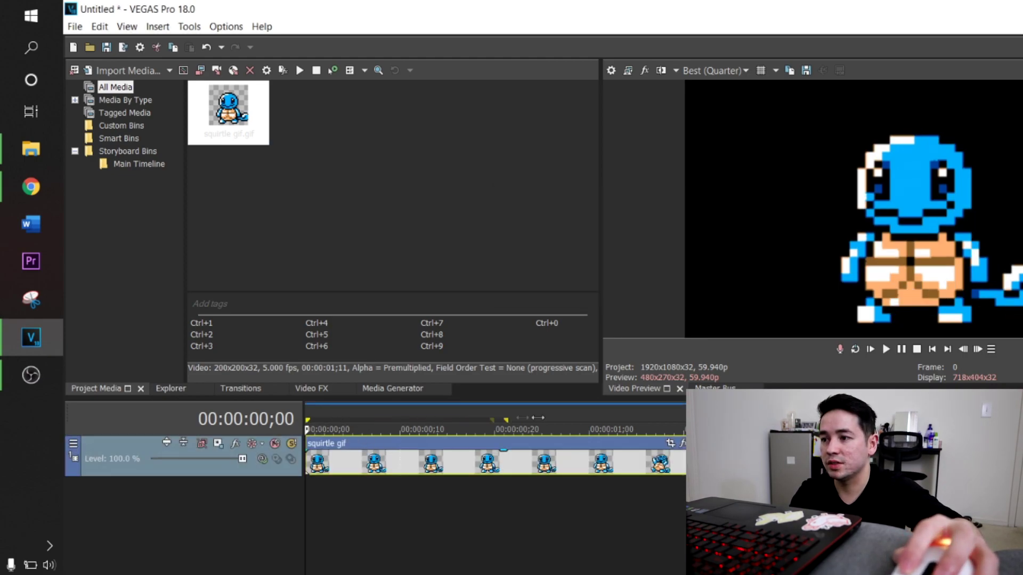
pyautogui.click(622, 459)
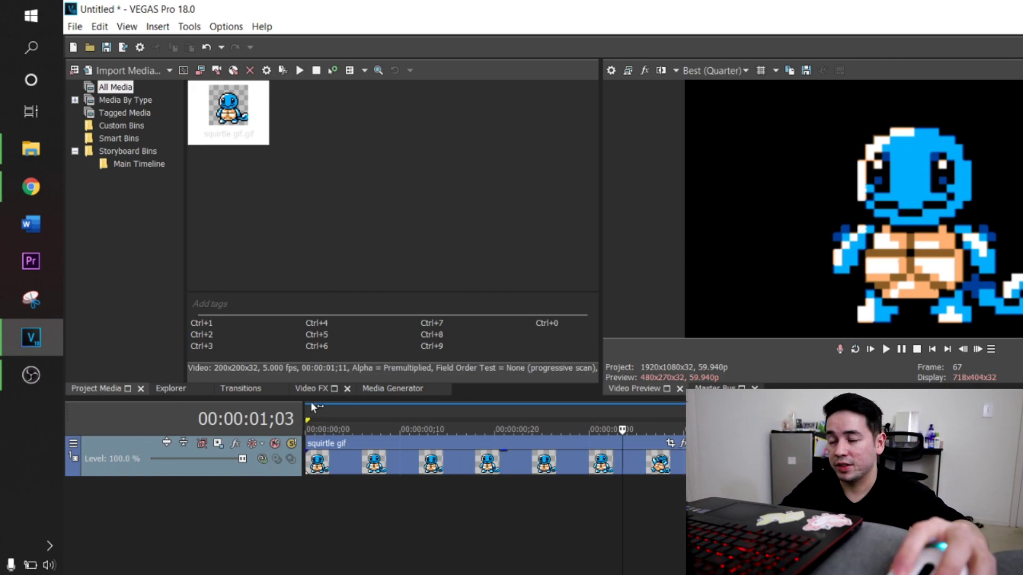
pyautogui.moveTo(311, 414); pyautogui.dragTo(712, 415)
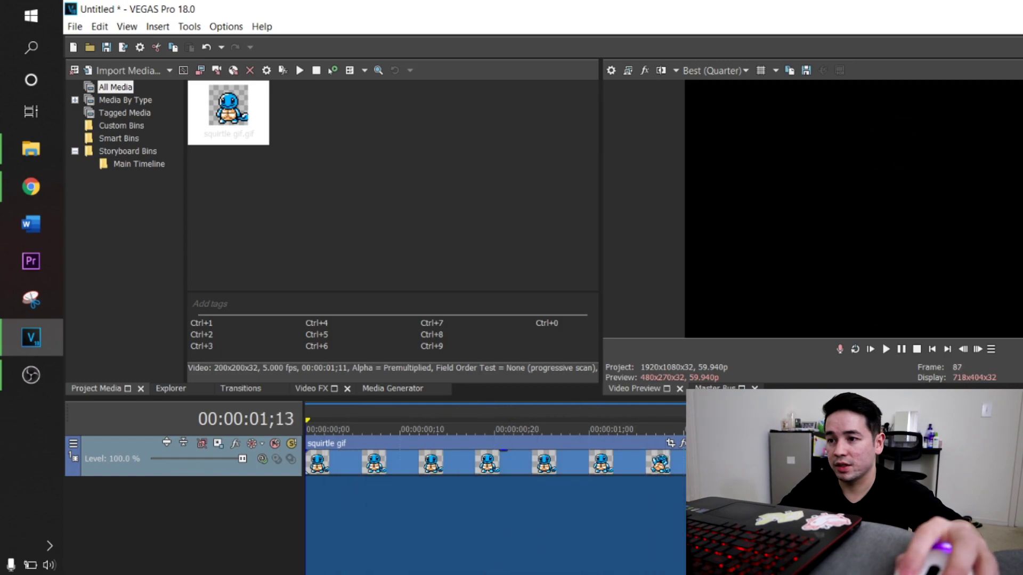
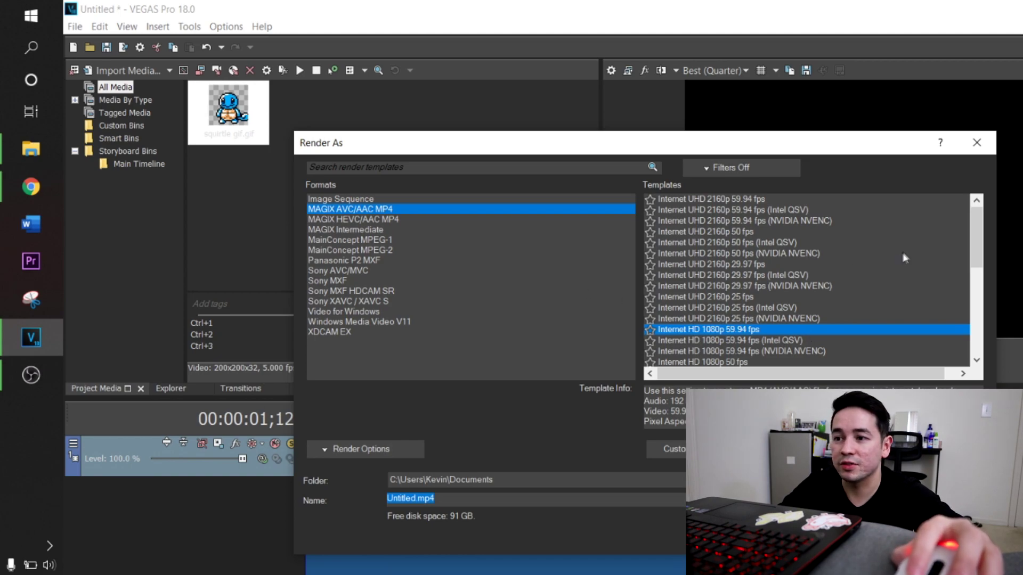
# Step: Review the MAGIX AVC/AAC MP4 render templates and check the render options, including Render loop region only
pyautogui.moveTo(979, 243); pyautogui.dragTo(951, 207)
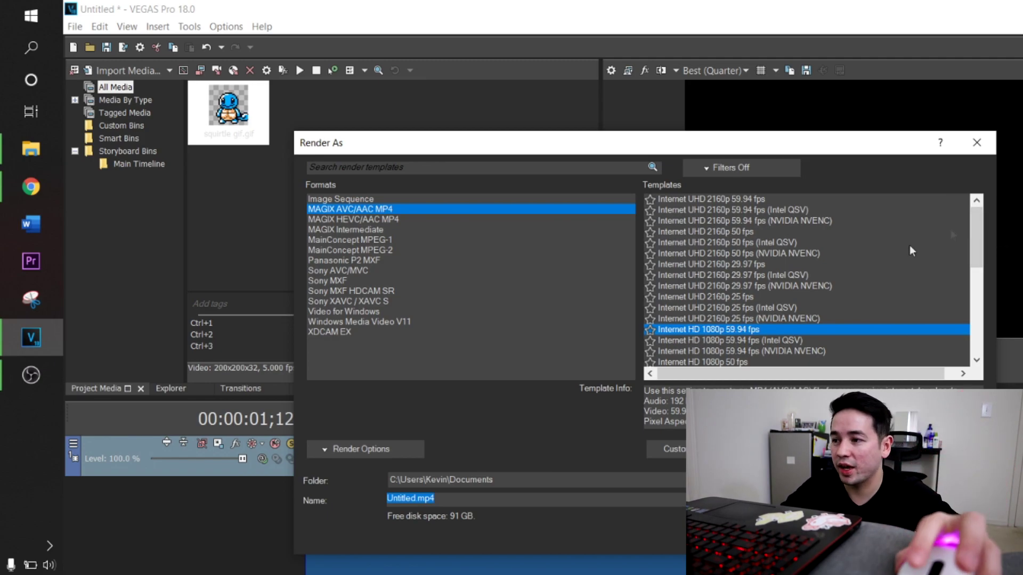
pyautogui.click(322, 447)
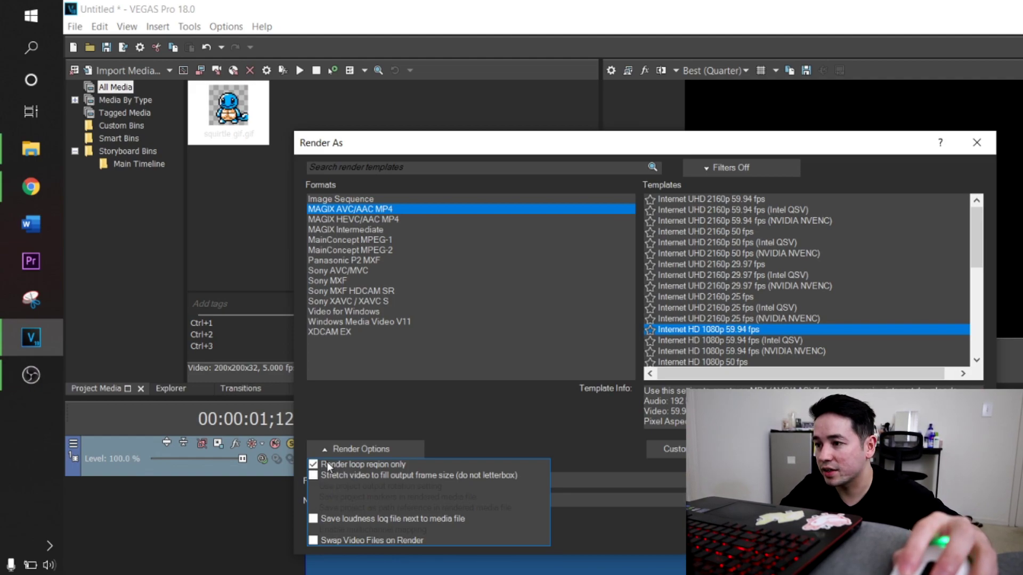
pyautogui.click(562, 412)
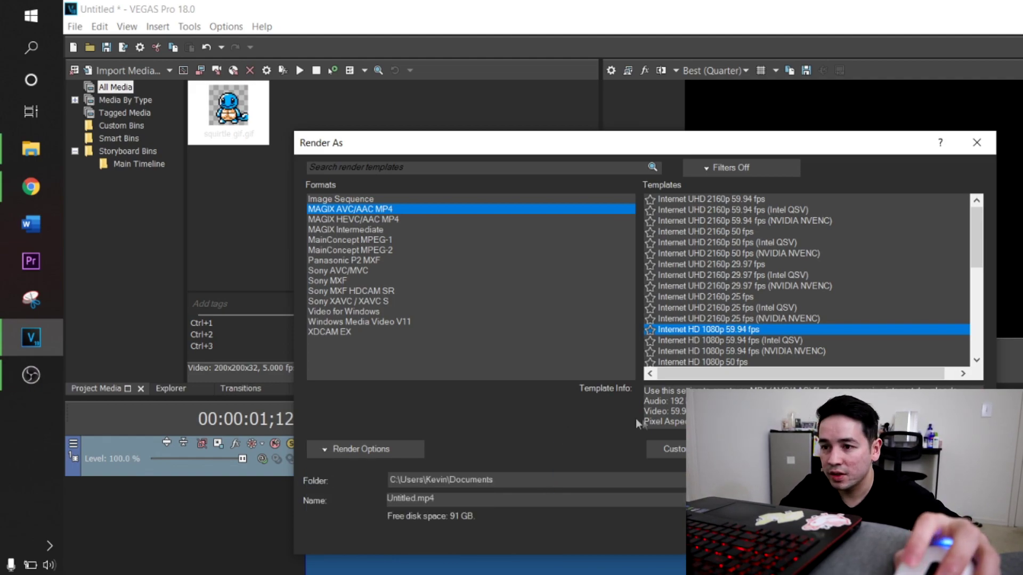
# Step: Filter the render templates to those that match the project settings
pyautogui.click(711, 168)
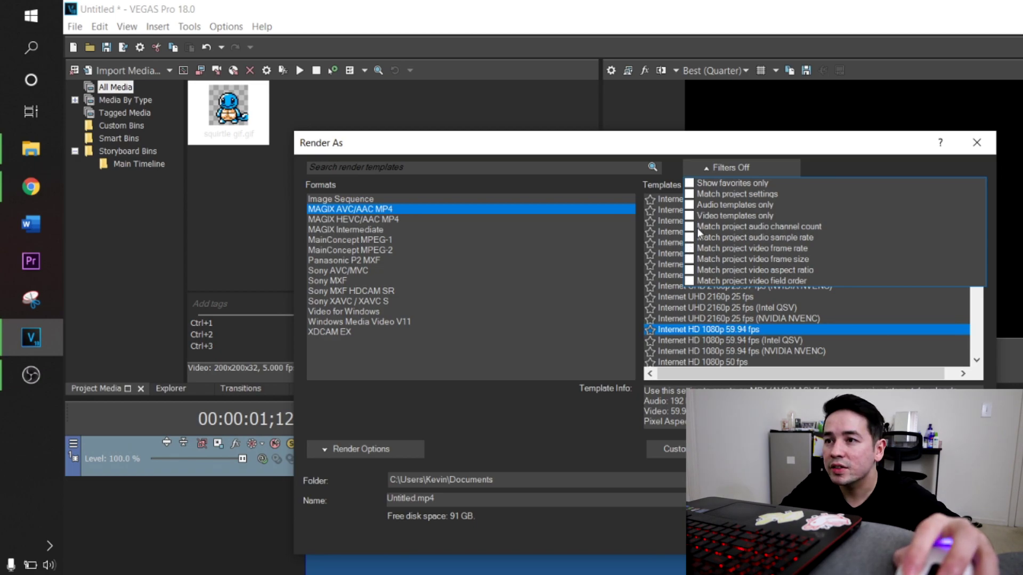
pyautogui.click(689, 194)
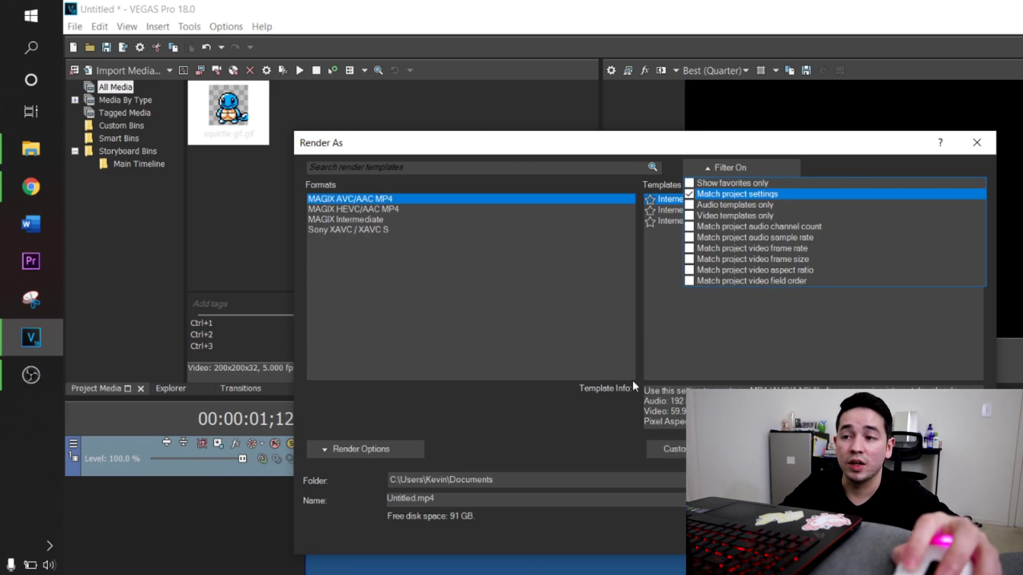
pyautogui.click(674, 345)
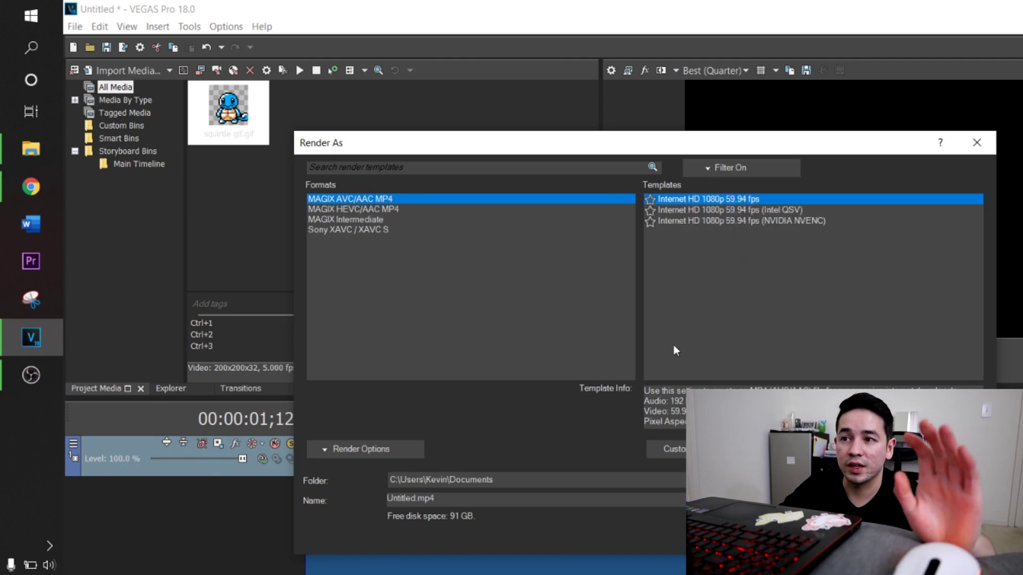
# Step: Replace the project settings filter with one that matches only the project video frame rate
pyautogui.click(748, 166)
pyautogui.click(689, 195)
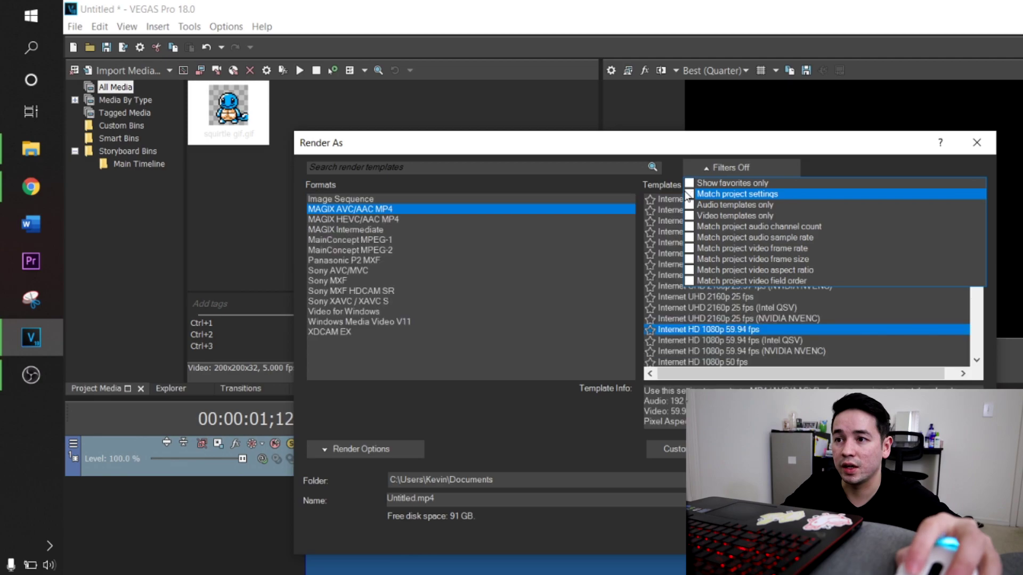
pyautogui.click(689, 249)
pyautogui.click(657, 322)
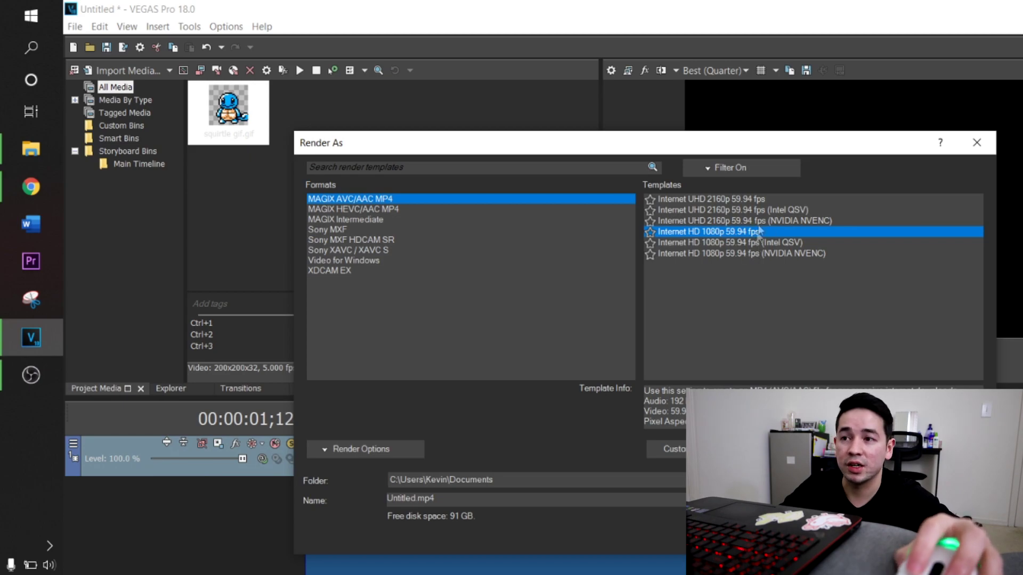
# Step: Compare the 2160p and 1080p render templates and select Internet UHD 2160p 59.94 fps
pyautogui.click(763, 201)
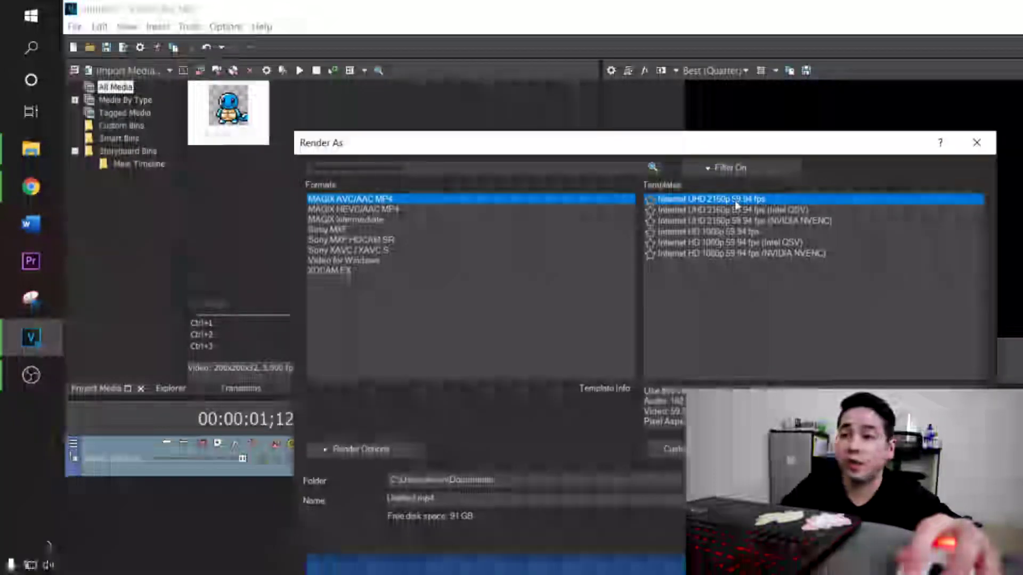
pyautogui.click(734, 233)
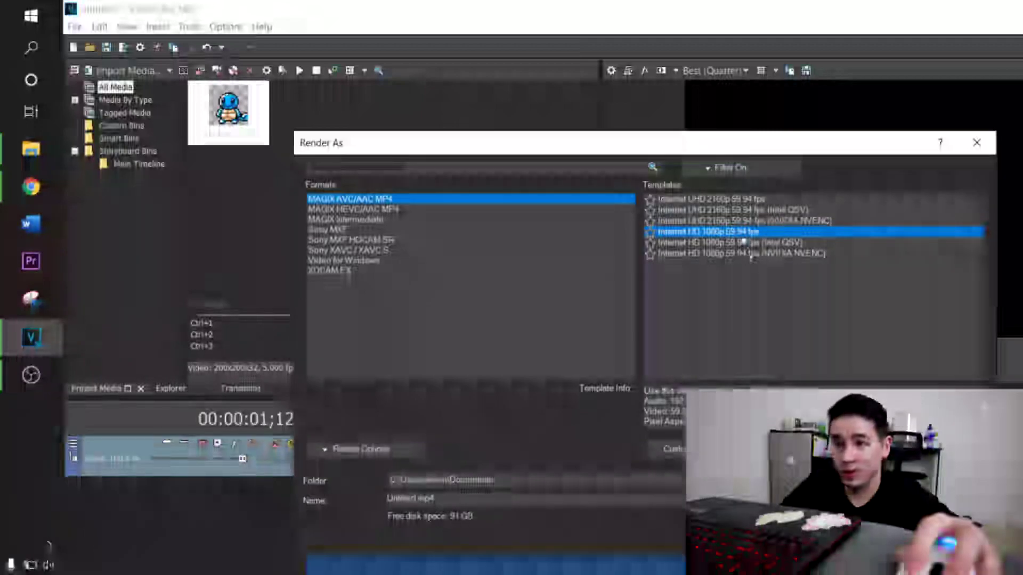
pyautogui.click(746, 199)
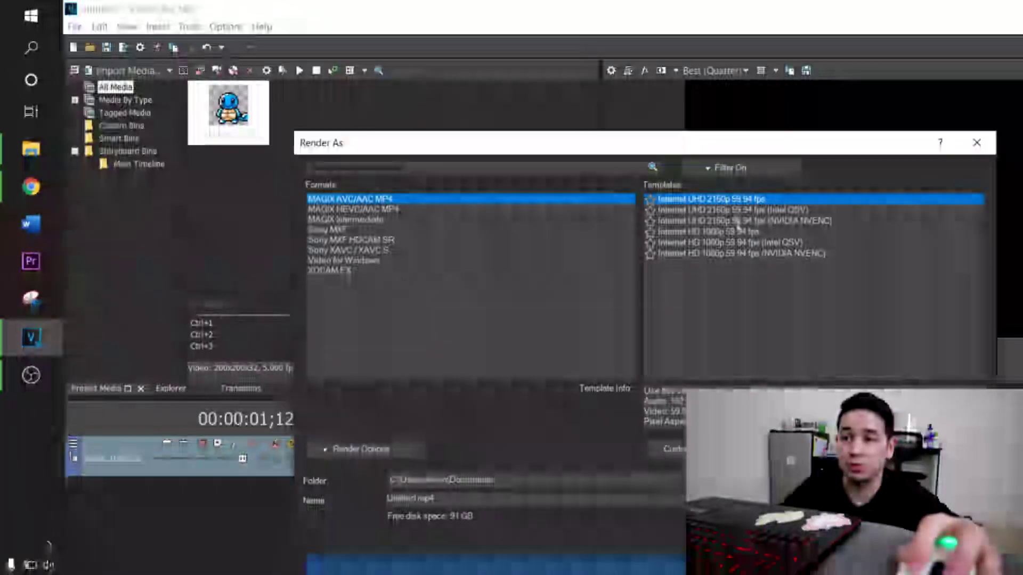
# Step: Compare the UHD 2160p and HD 1080p 59.94 fps render templates, including the Intel QSV variant, and exit without rendering
pyautogui.click(738, 232)
pyautogui.click(744, 200)
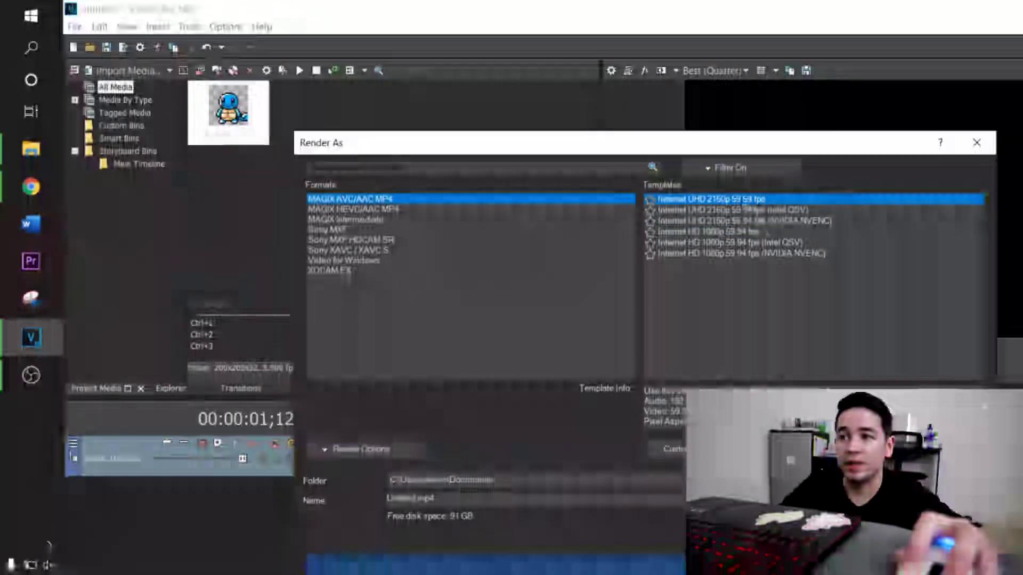
pyautogui.click(726, 243)
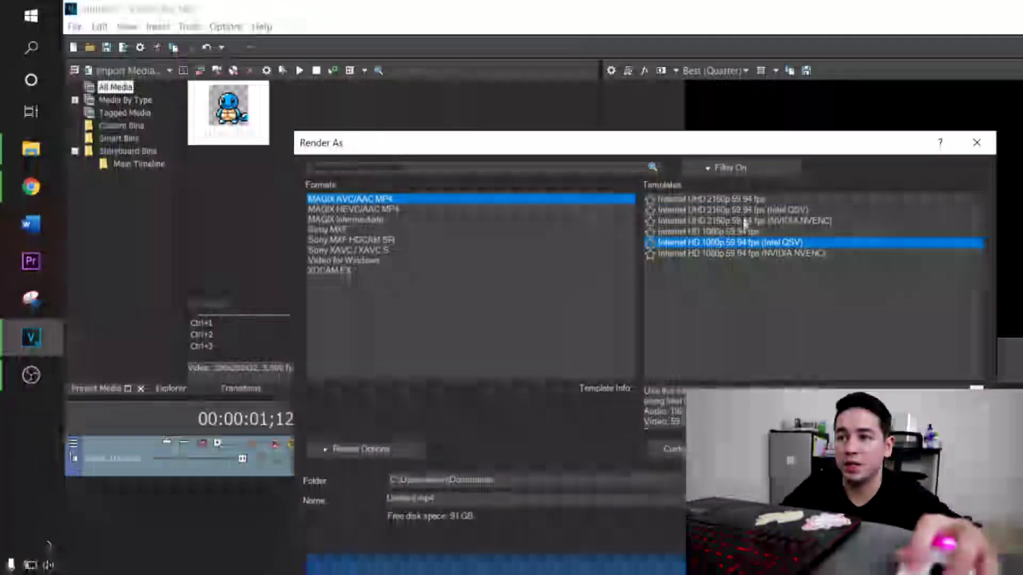
pyautogui.click(744, 230)
pyautogui.click(771, 201)
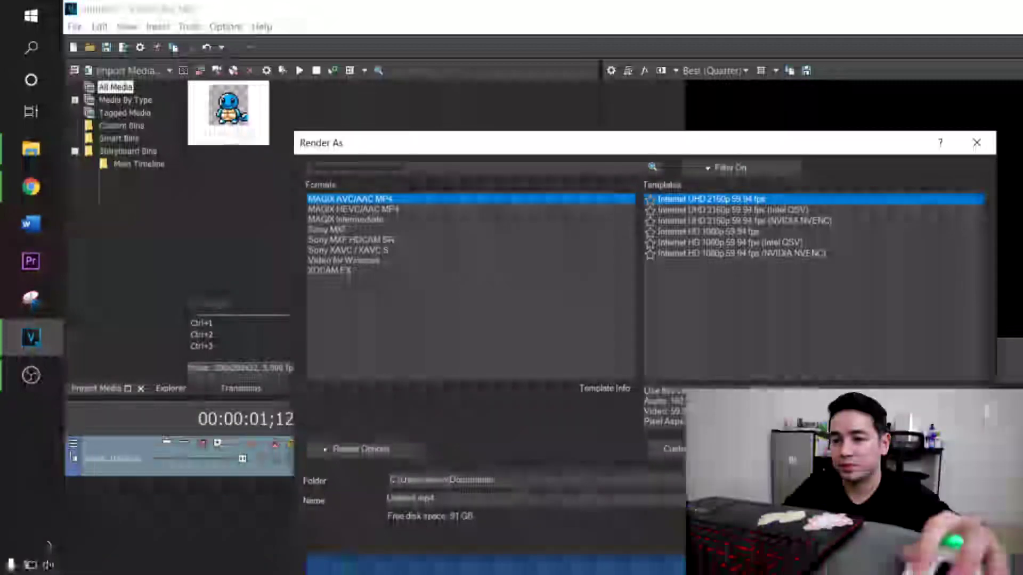
pyautogui.press('Escape')
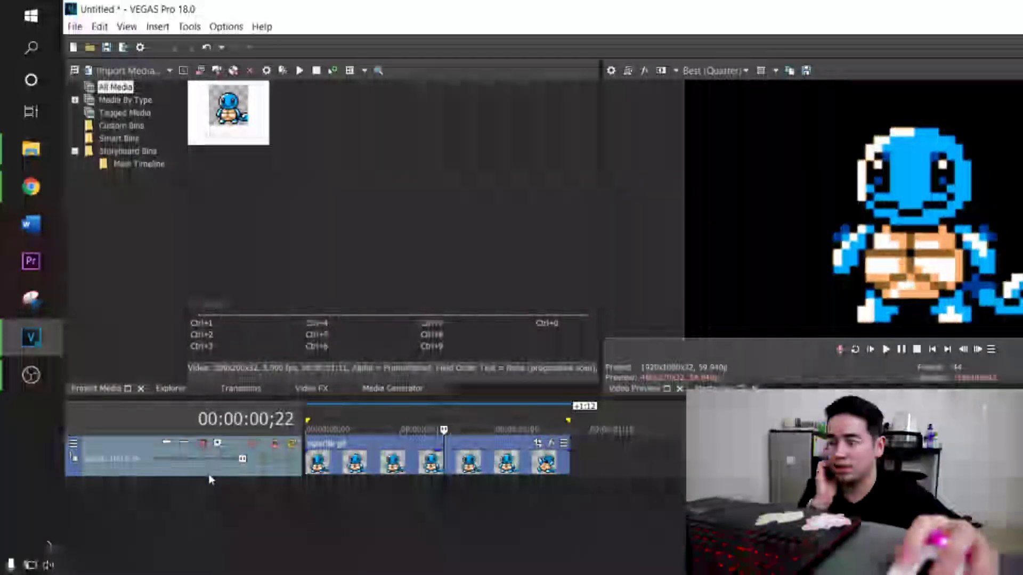
# Step: Add canon rf to ef.mp4 from the Videos folder to the timeline, starting where the squirtle GIF ends
pyautogui.click(31, 149)
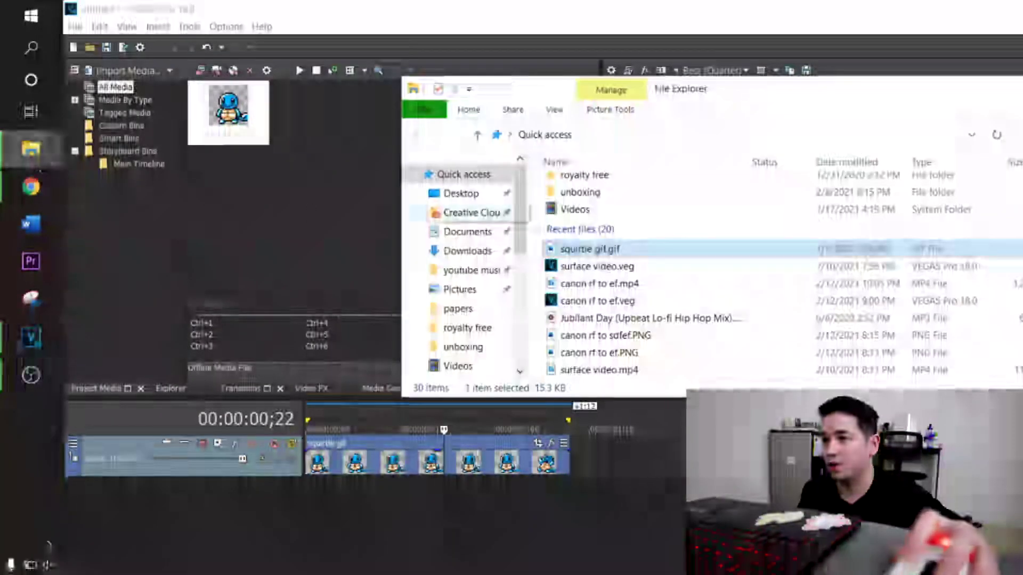
pyautogui.scroll(-3, 767, 282)
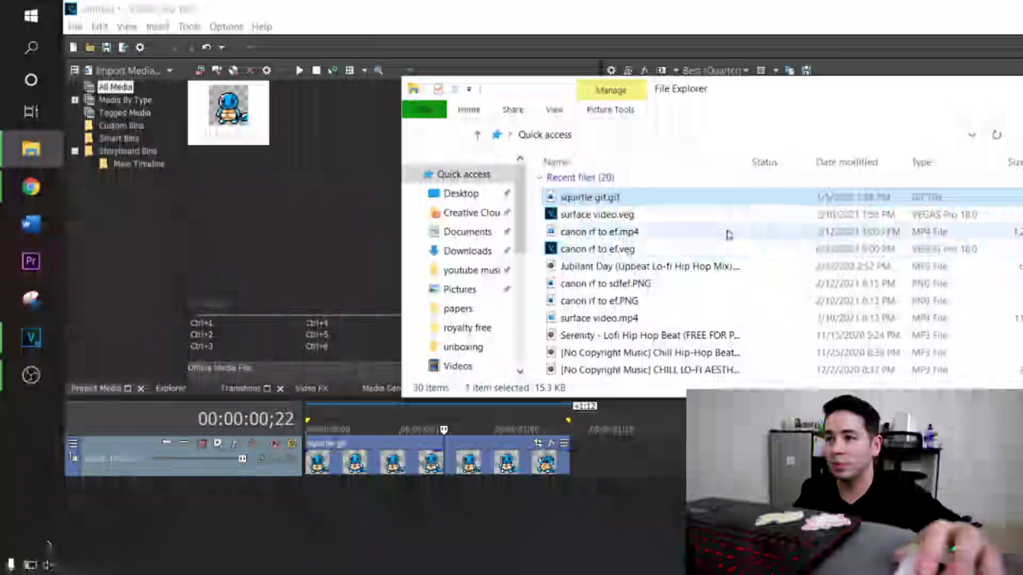
pyautogui.scroll(-1, 682, 272)
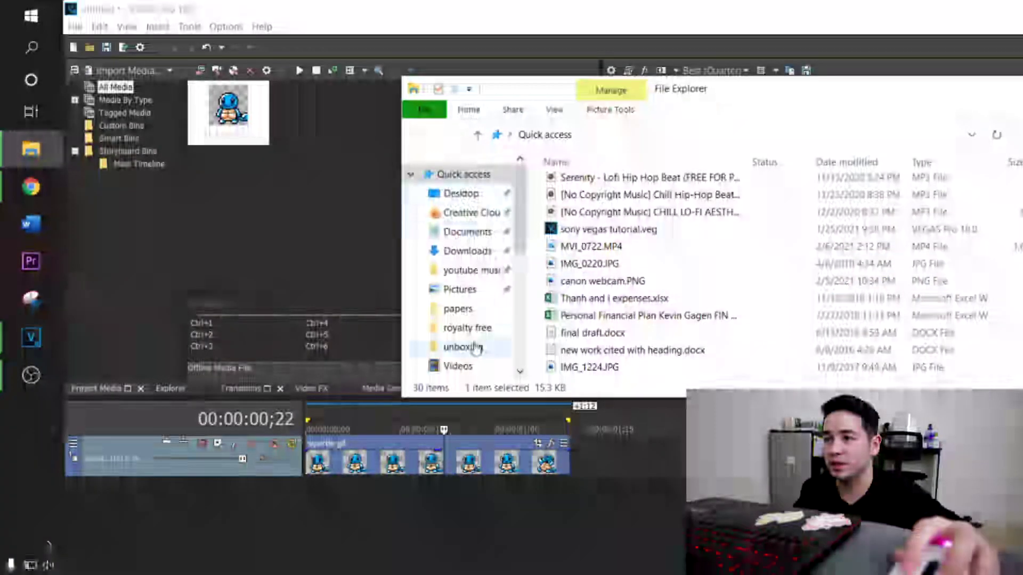
pyautogui.click(457, 366)
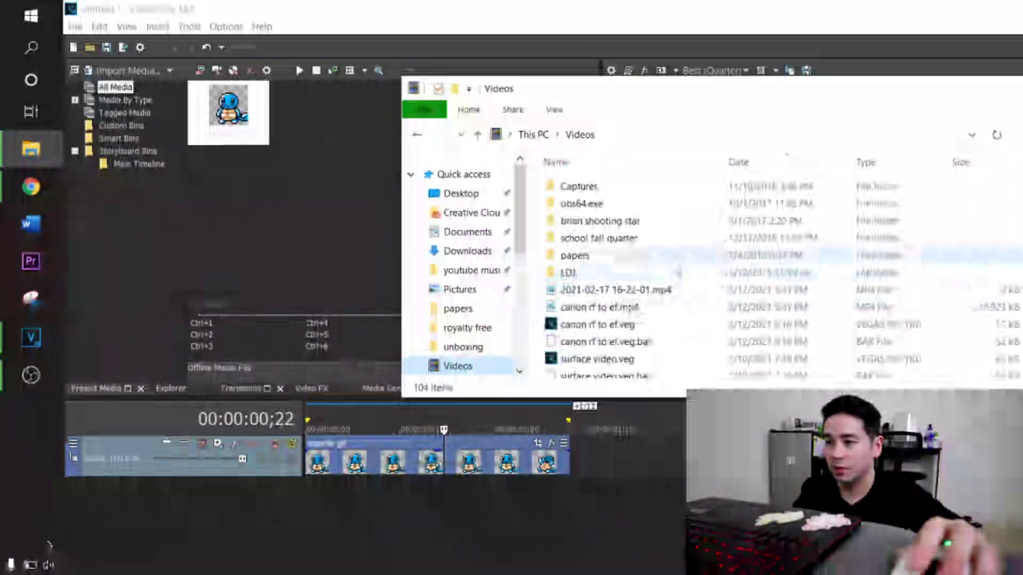
pyautogui.moveTo(607, 367); pyautogui.dragTo(574, 482)
# Step: Delete the squirtle GIF event from the timeline and move the canon rf to ef clip to the timeline start
pyautogui.click(429, 457)
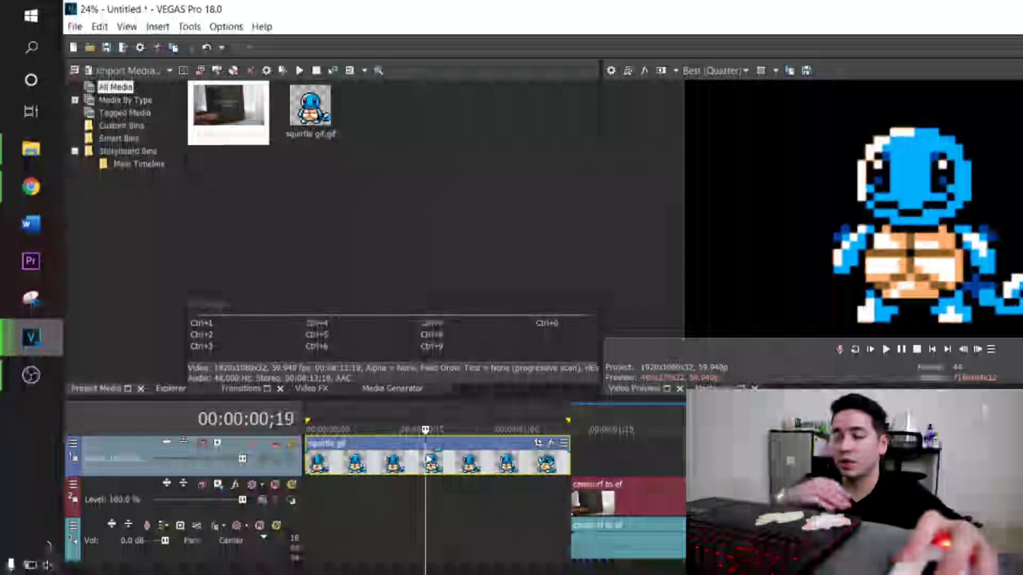
pyautogui.press('Delete')
pyautogui.moveTo(581, 495); pyautogui.dragTo(317, 495)
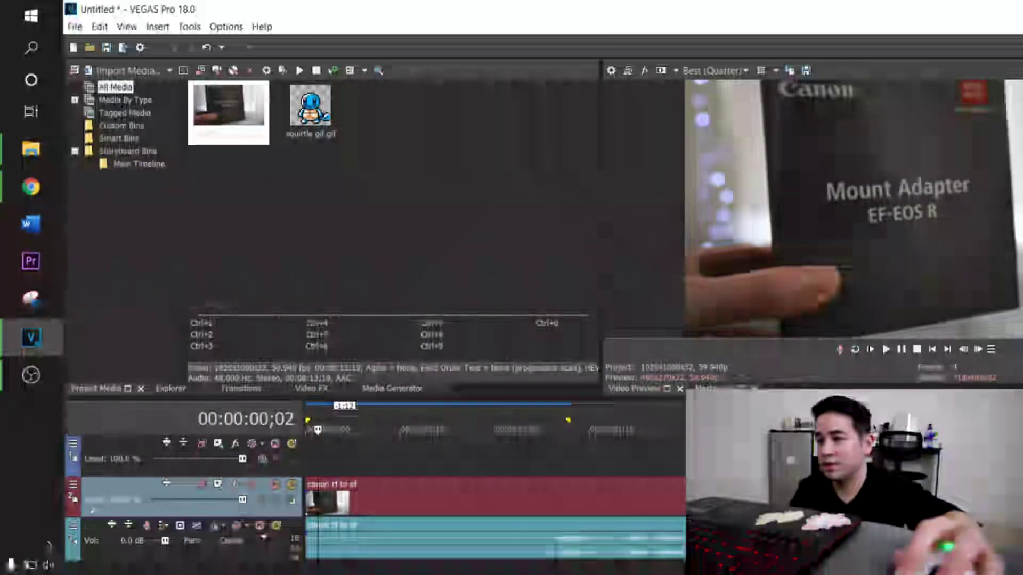
# Step: Try inserting an additional video track above the existing tracks
pyautogui.click(112, 557)
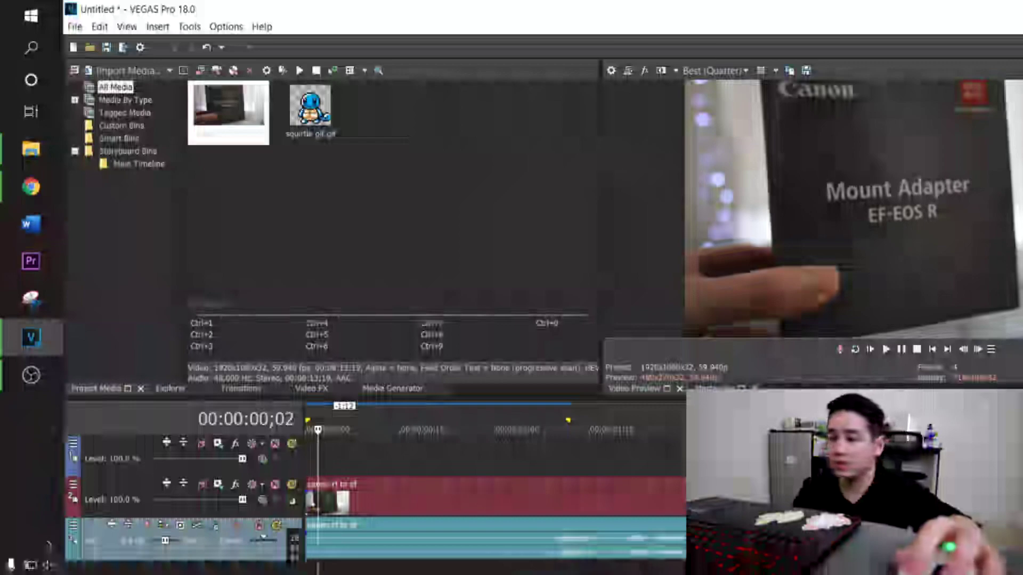
pyautogui.hotkey('ctrl', 'shift', 'q')
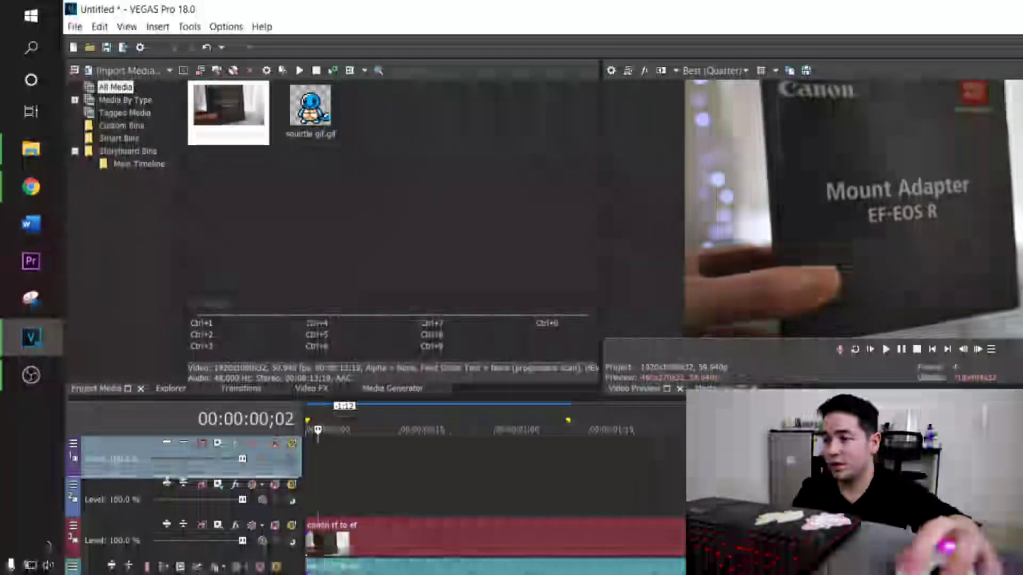
pyautogui.moveTo(176, 473); pyautogui.dragTo(170, 569)
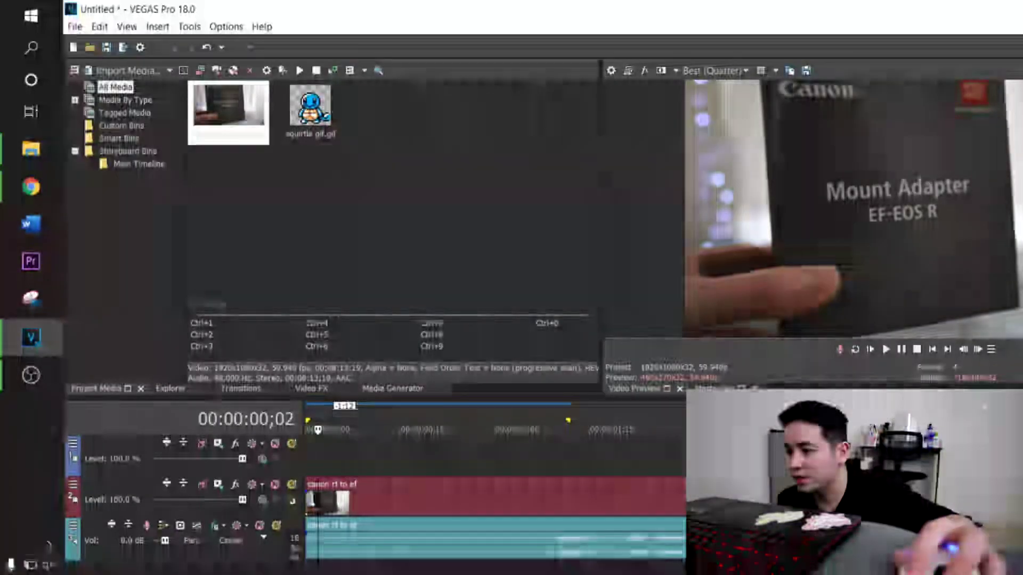
# Step: Insert an empty audio track below the clip's audio track and check the track's Insert Audio Track option
pyautogui.hotkey('ctrl', 'q')
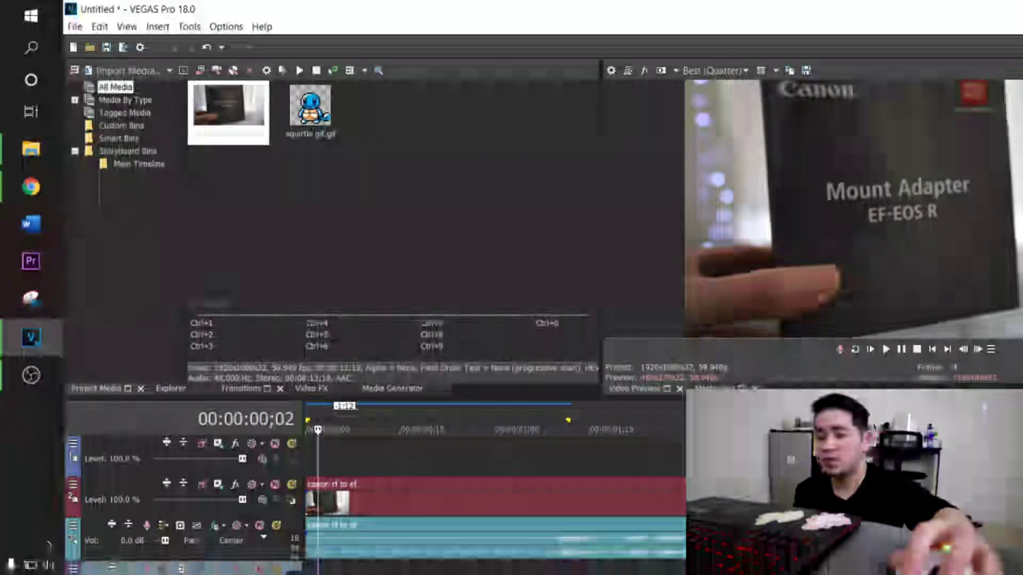
pyautogui.click(511, 569)
pyautogui.rightClick(510, 569)
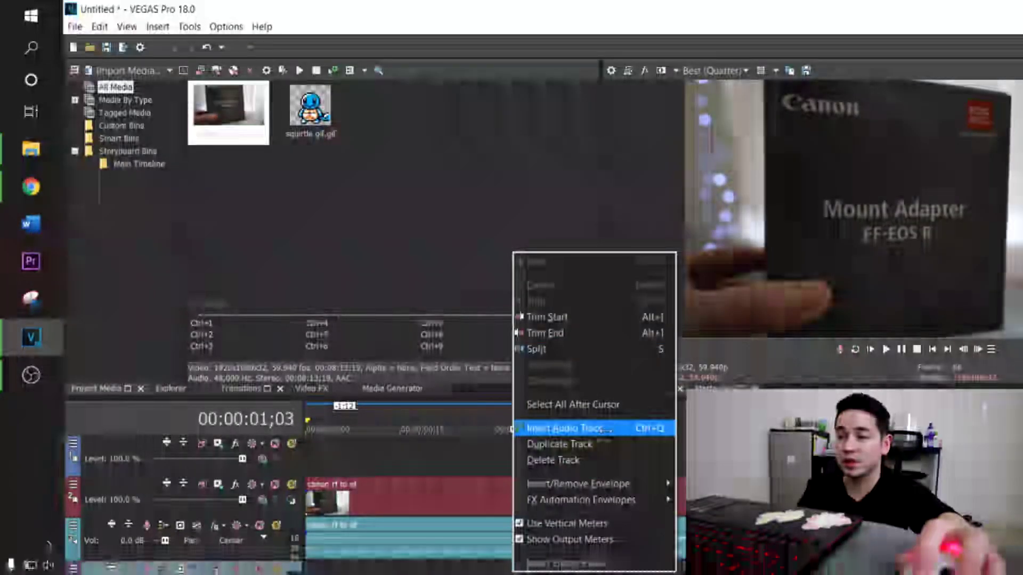
pyautogui.press('Escape')
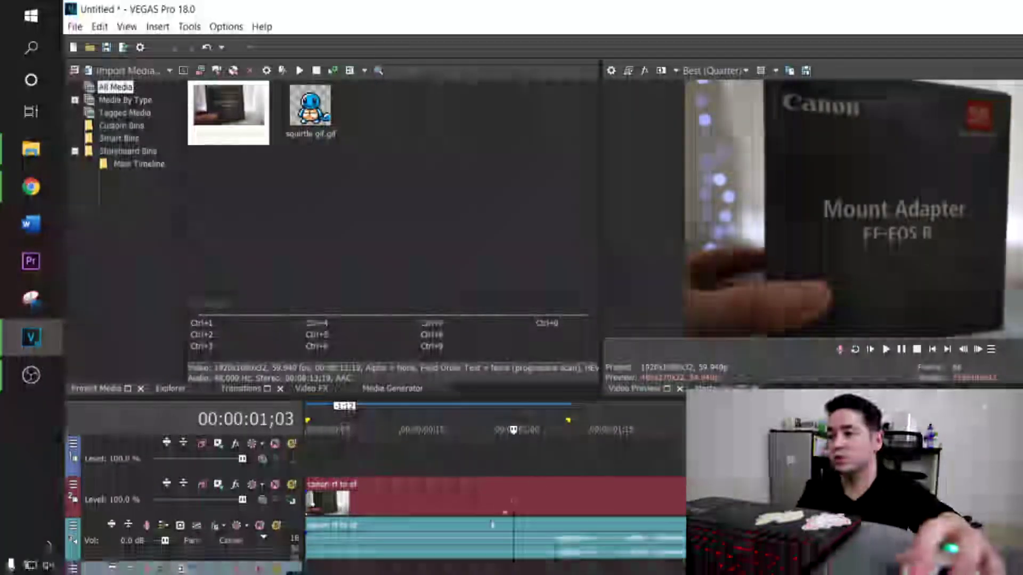
# Step: Place the CHILL LO-FI AESTHETIC FREE Background Music MP3 from the royalty free folder at the start of the new audio track
pyautogui.click(30, 153)
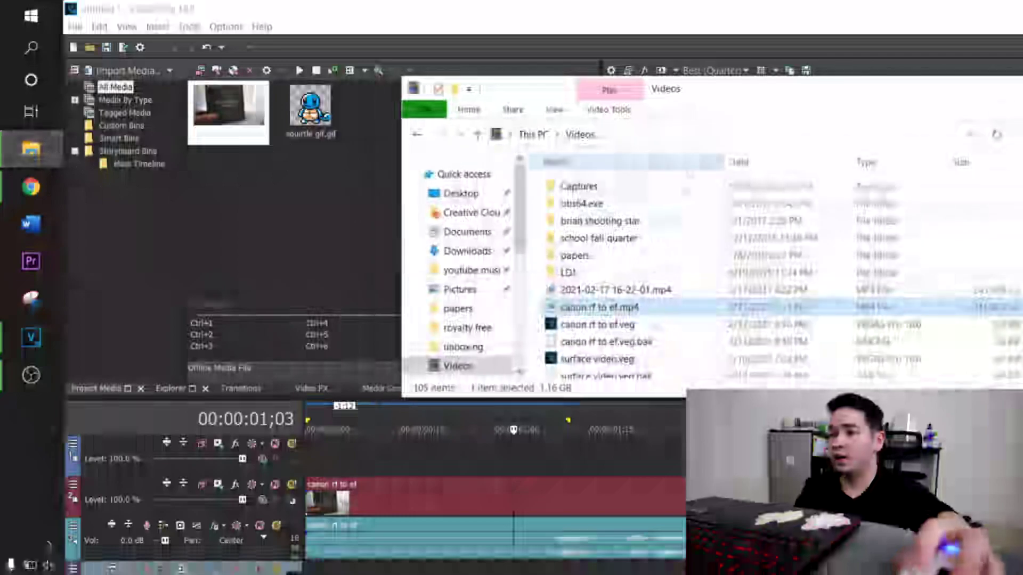
pyautogui.click(471, 326)
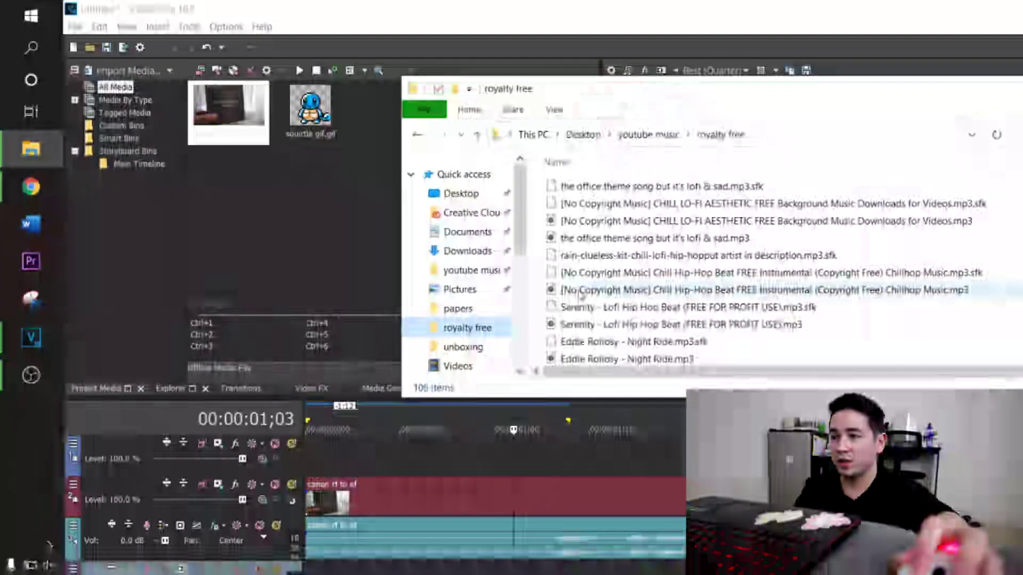
pyautogui.click(696, 222)
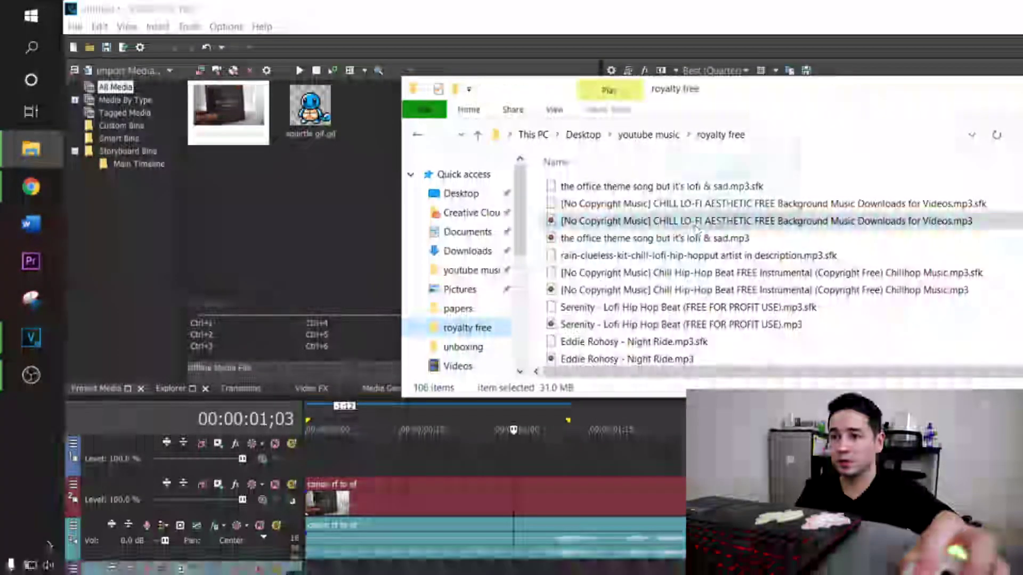
pyautogui.moveTo(695, 223); pyautogui.dragTo(373, 564)
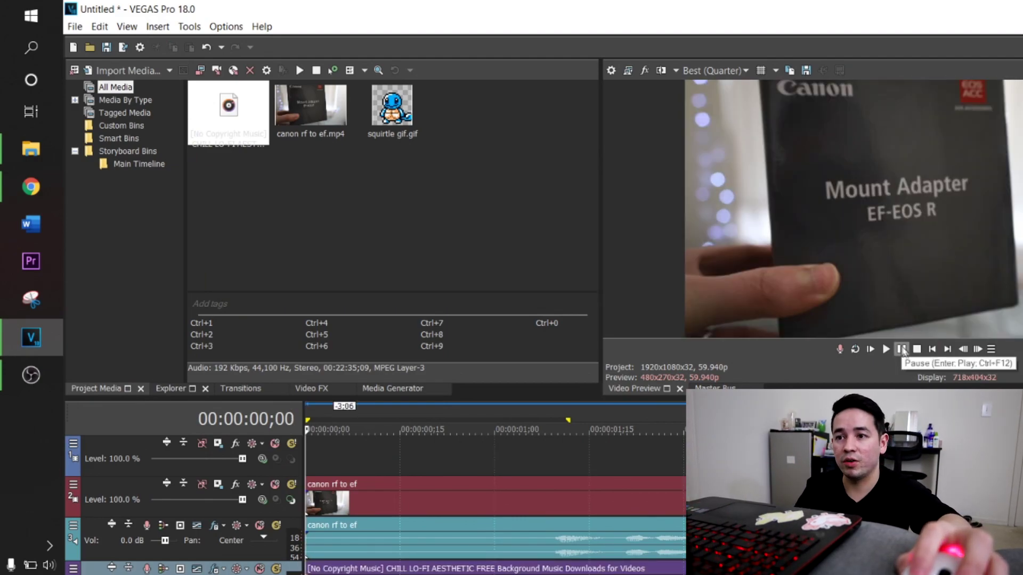
# Step: Play the opening of the timeline and switch the preview quality to Best (Half) and then Good (Full)
pyautogui.click(900, 349)
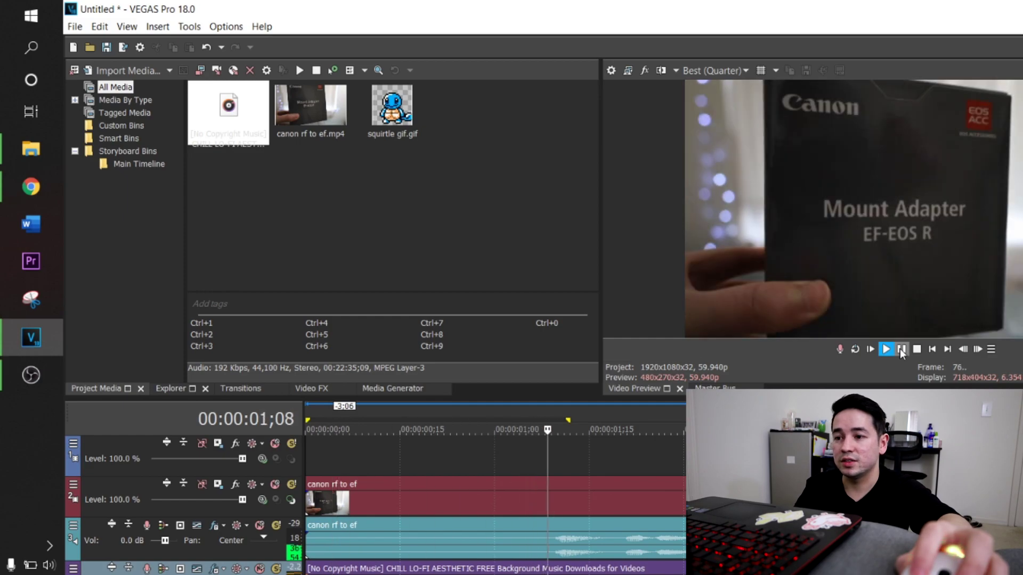
pyautogui.click(900, 351)
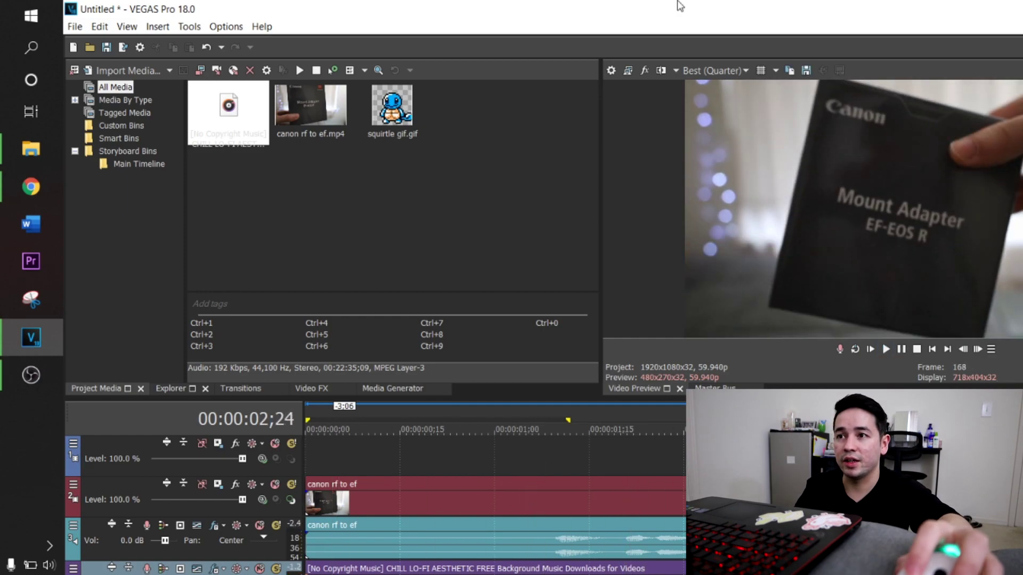
pyautogui.click(704, 71)
pyautogui.moveTo(724, 133)
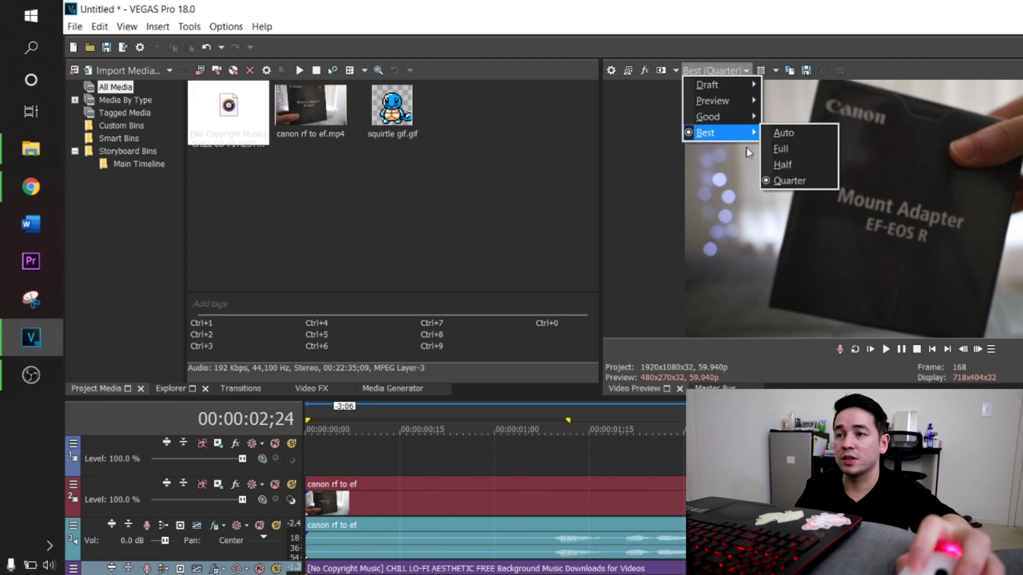
pyautogui.click(790, 164)
pyautogui.click(708, 70)
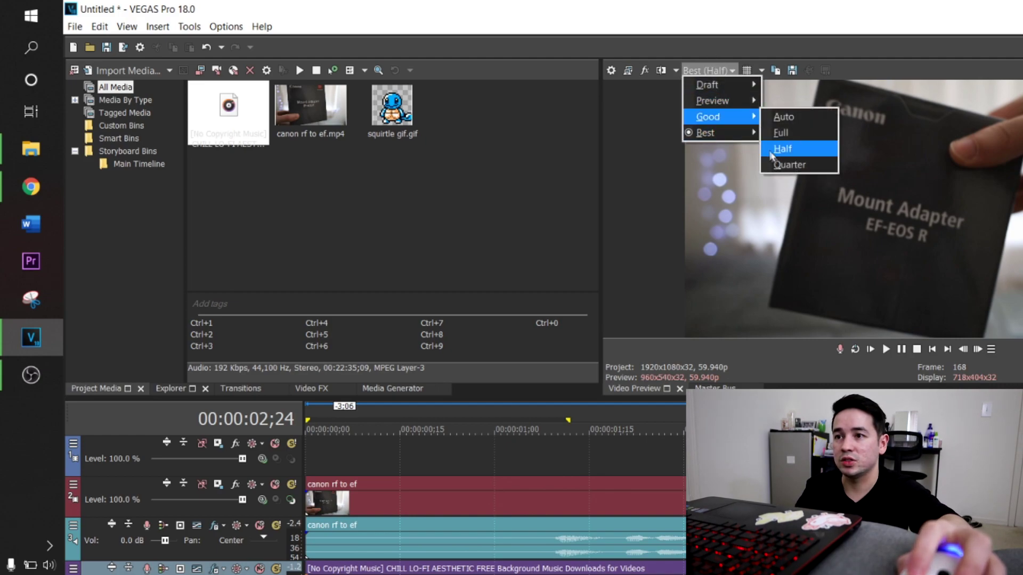
pyautogui.click(798, 133)
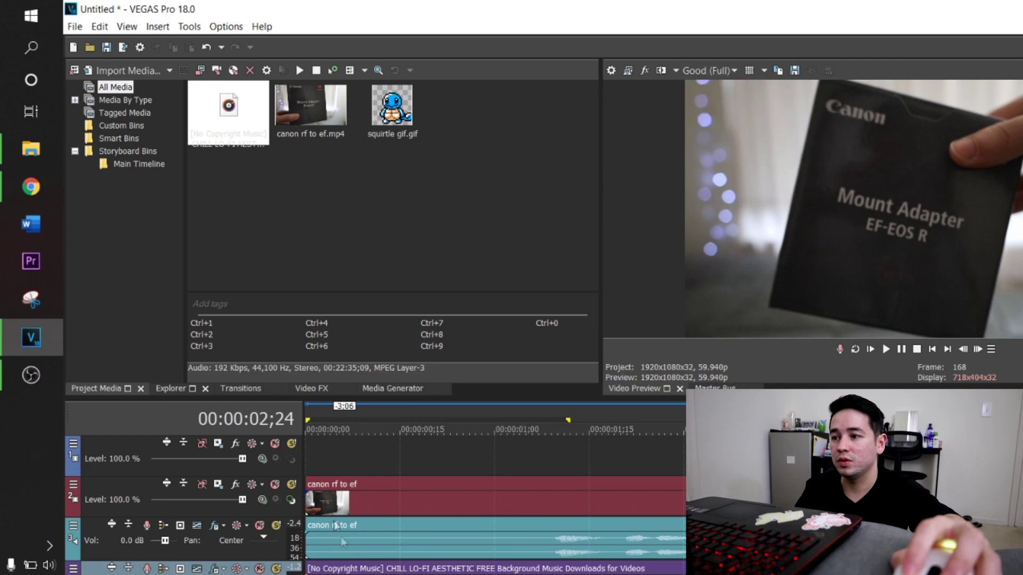
# Step: Play the timeline from near its start and lower the preview quality to Good (Half)
pyautogui.click(312, 467)
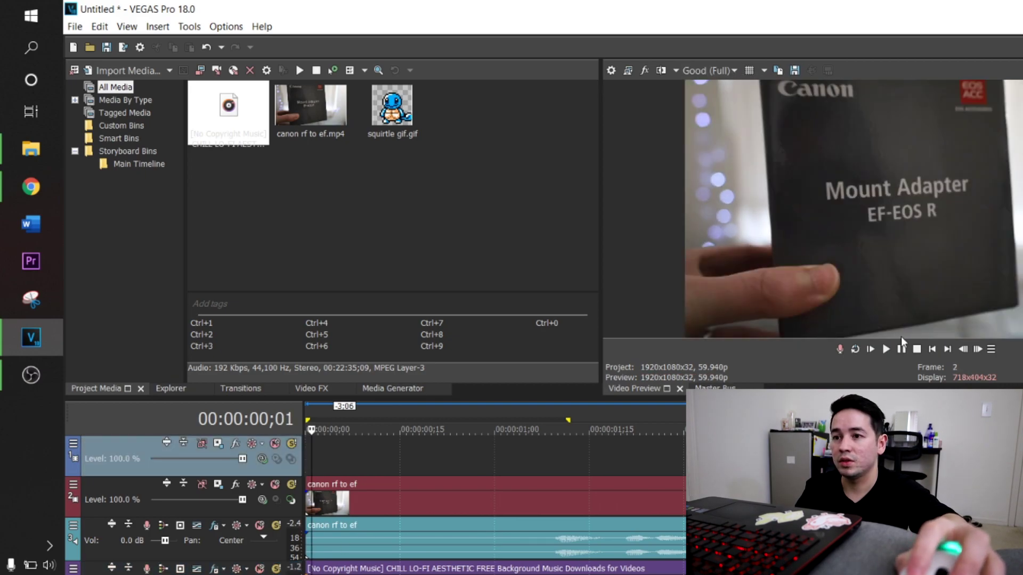
pyautogui.click(902, 353)
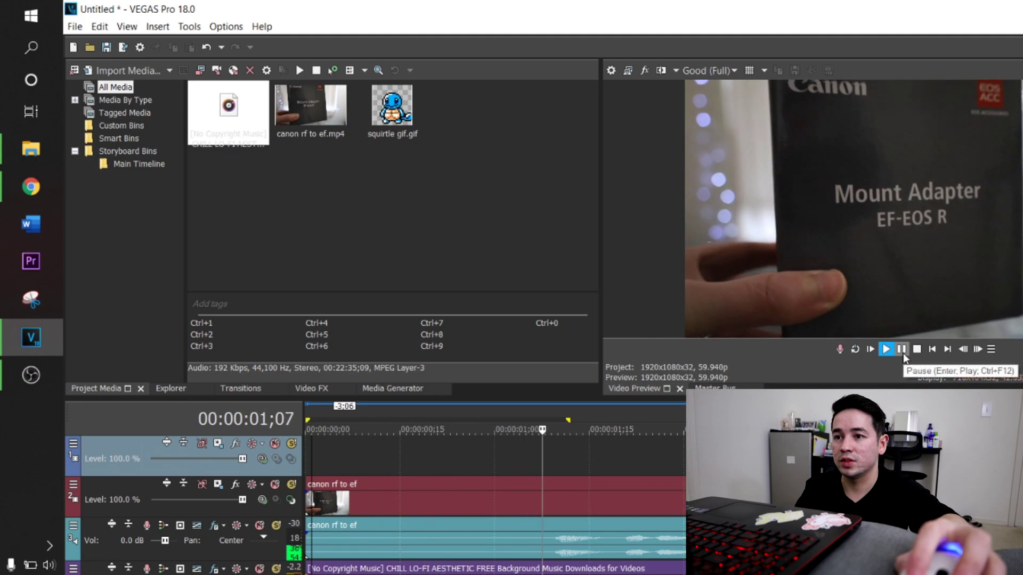
pyautogui.click(903, 353)
pyautogui.click(708, 71)
pyautogui.moveTo(719, 117)
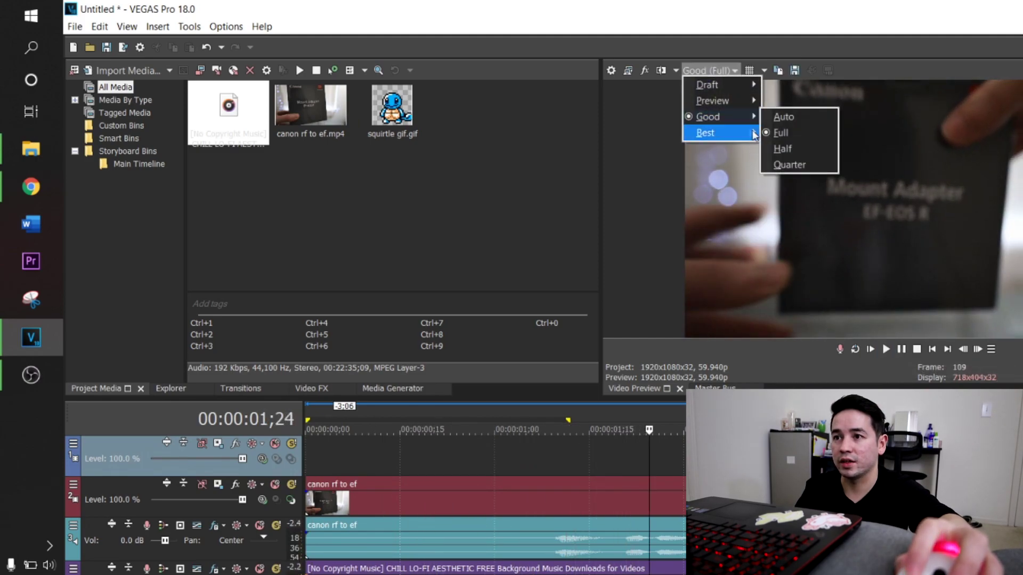
pyautogui.click(794, 150)
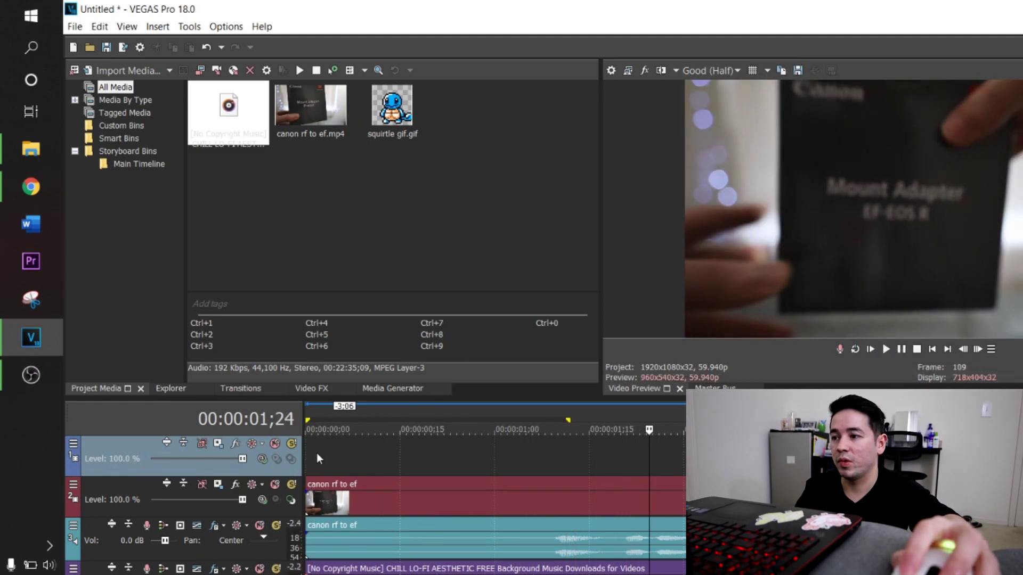
# Step: Play the timeline from near its start to check how smoothly the Good (Half) preview runs
pyautogui.click(311, 452)
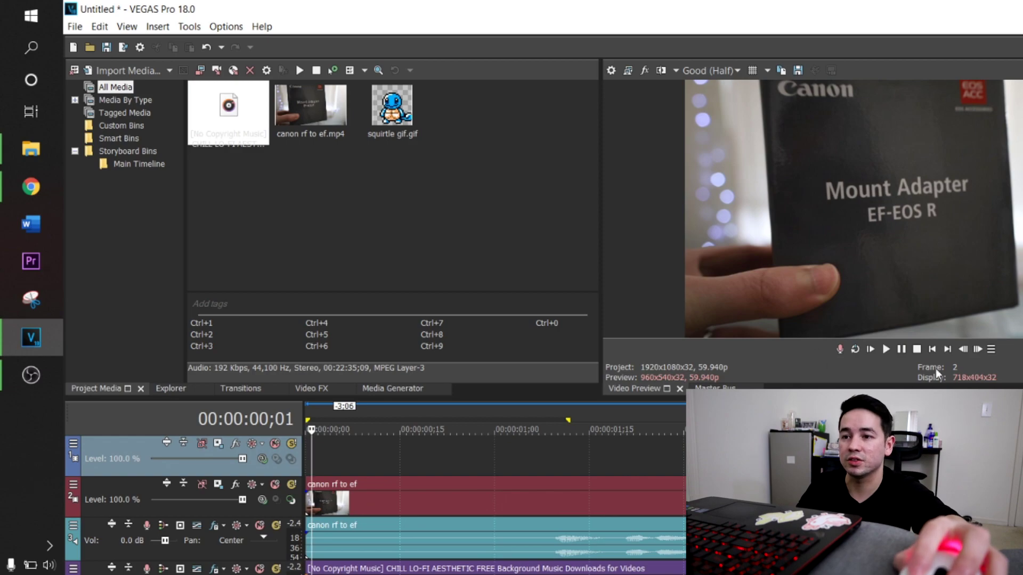
pyautogui.click(901, 351)
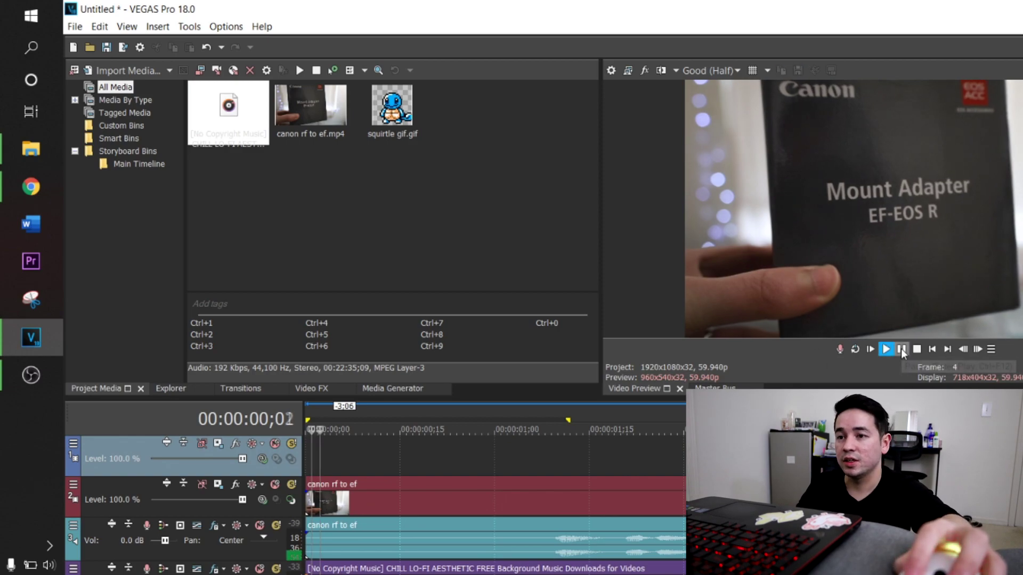
pyautogui.click(902, 350)
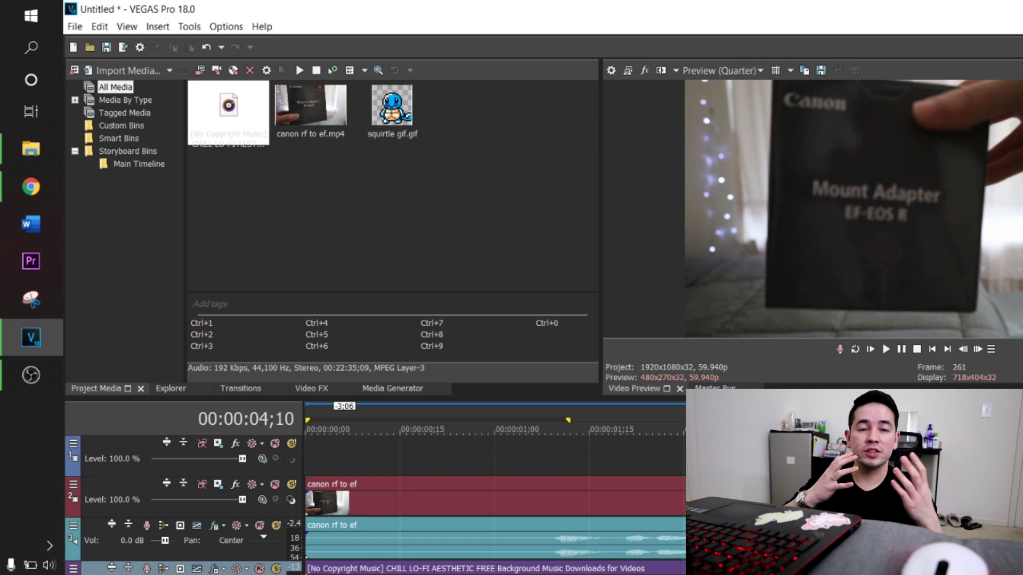
# Step: Move the canon rf to ef video to the first track with its audio, starting at about 00:00:01;20, and align the music's start with it
pyautogui.click(500, 510)
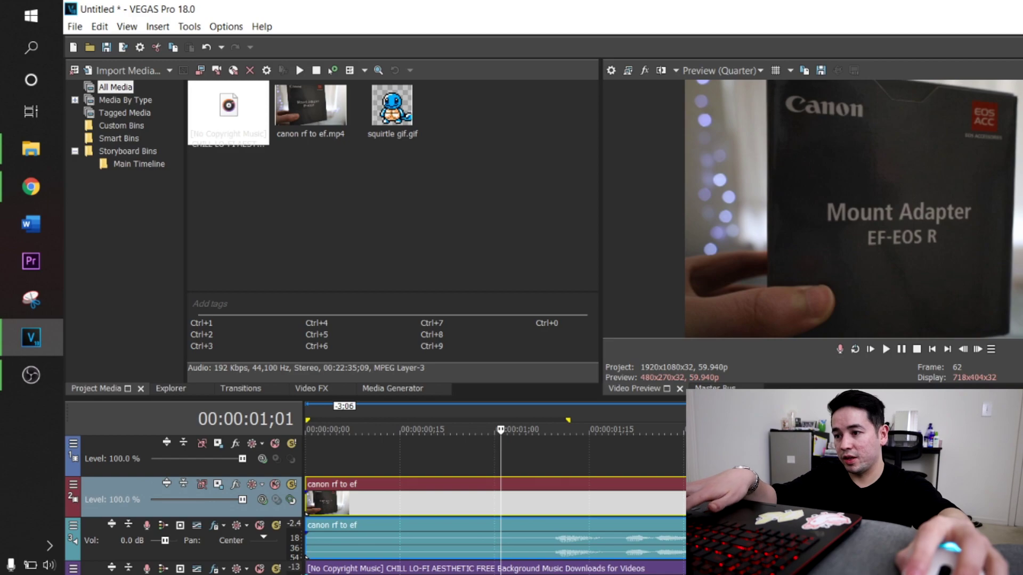
pyautogui.click(425, 517)
pyautogui.click(438, 545)
pyautogui.moveTo(446, 501); pyautogui.dragTo(765, 460)
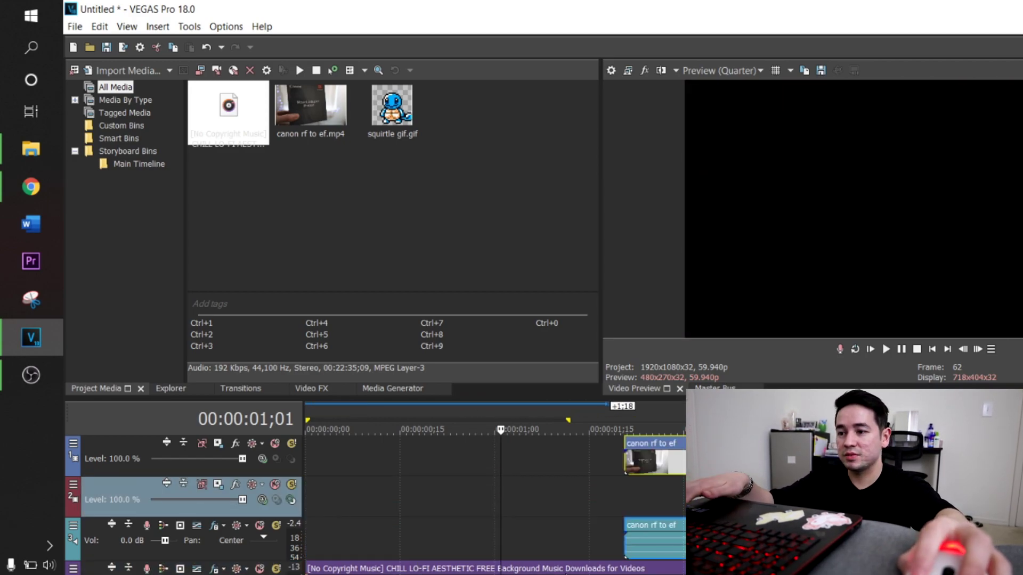
pyautogui.moveTo(692, 569); pyautogui.dragTo(1010, 568)
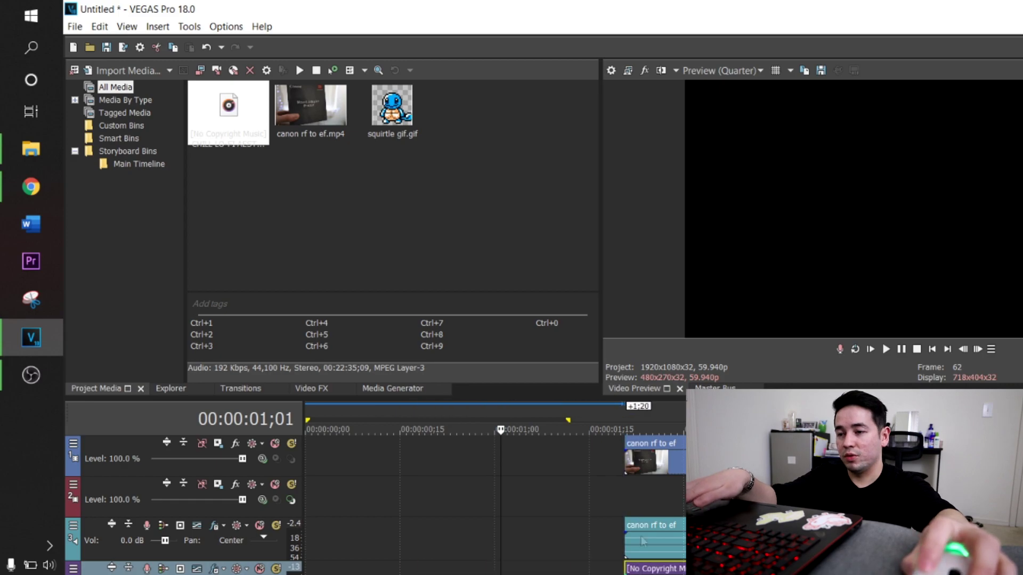
# Step: Switch to File Explorer and add babe trying to be cool.MP4 from the Desktop's inspiring videos folder to the start of the second track
pyautogui.hotkey('alt', 'Tab')
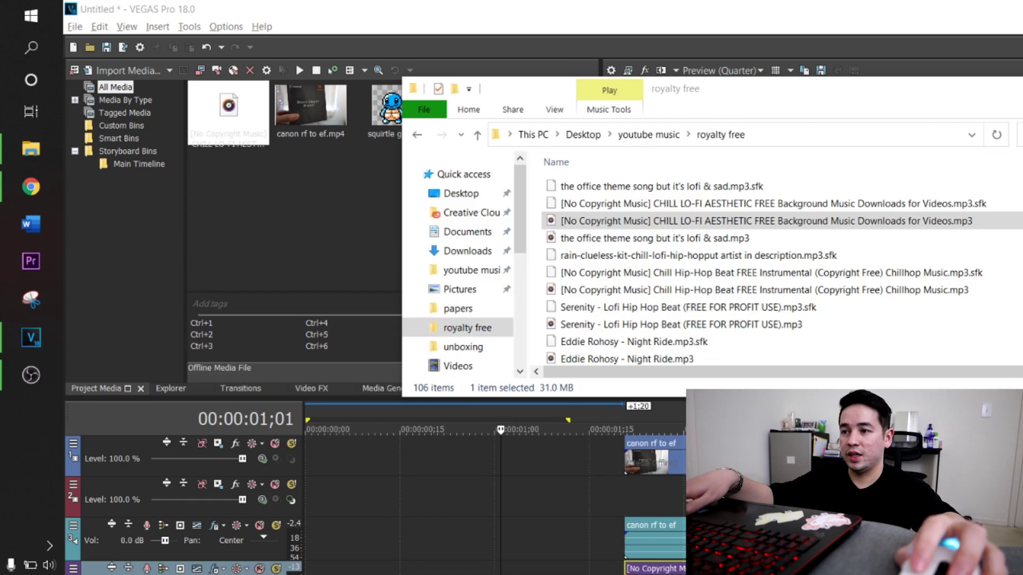
pyautogui.click(457, 193)
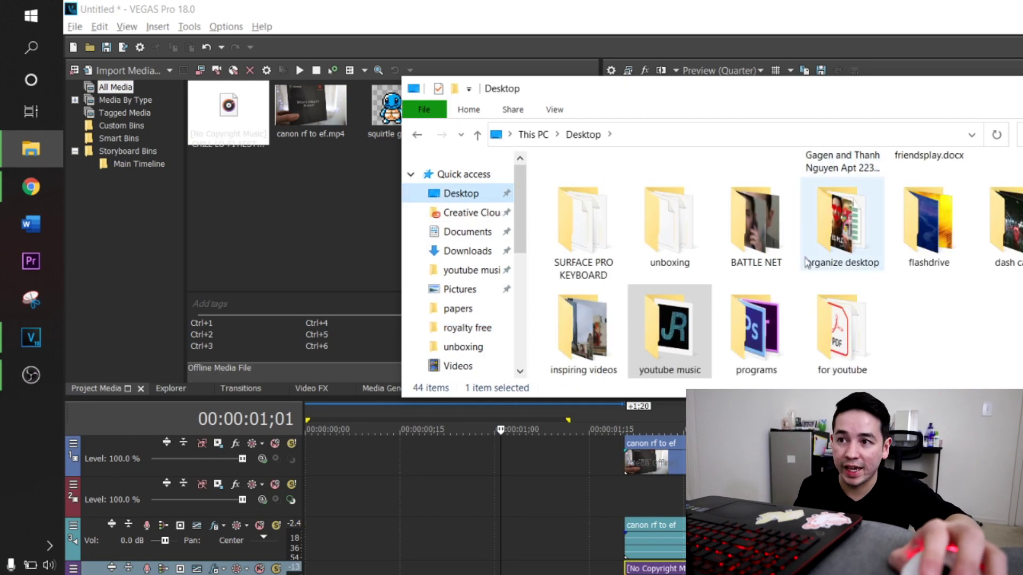
pyautogui.click(1004, 314)
pyautogui.doubleClick(579, 354)
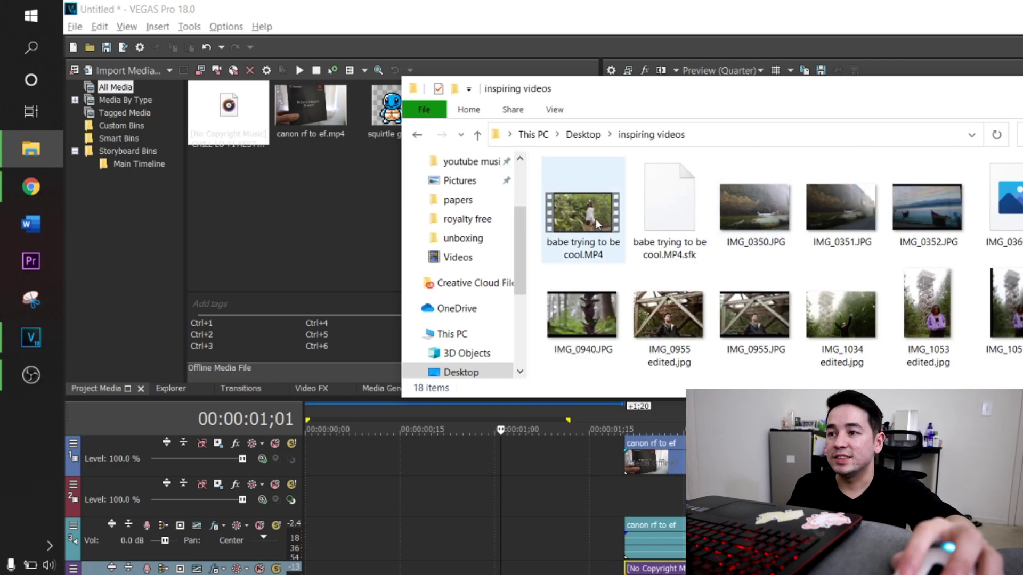
pyautogui.moveTo(590, 223); pyautogui.dragTo(314, 515)
# Step: Delete the canon rf to ef clip and move the background music to the start of the timeline
pyautogui.click(726, 458)
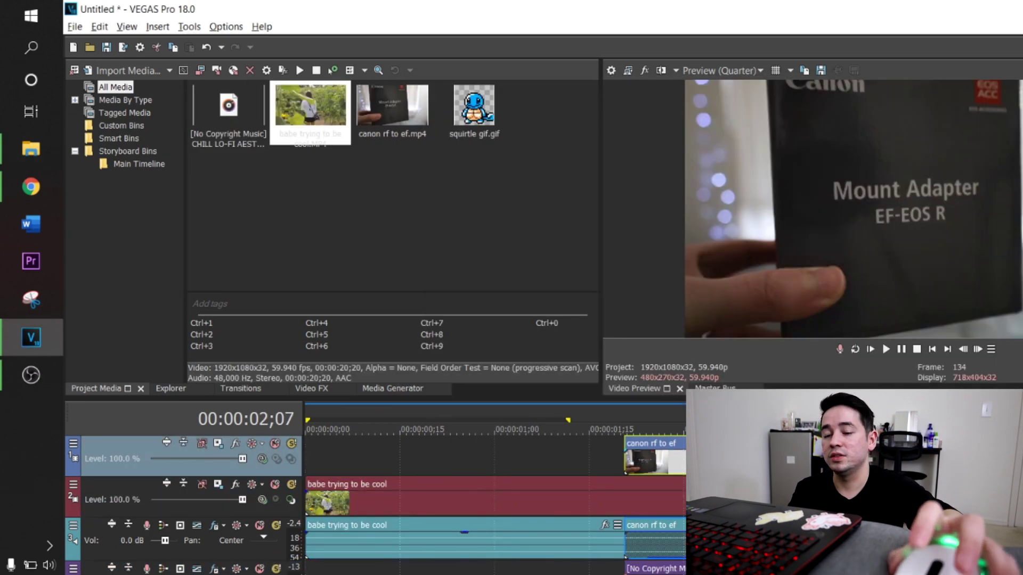
pyautogui.press('Delete')
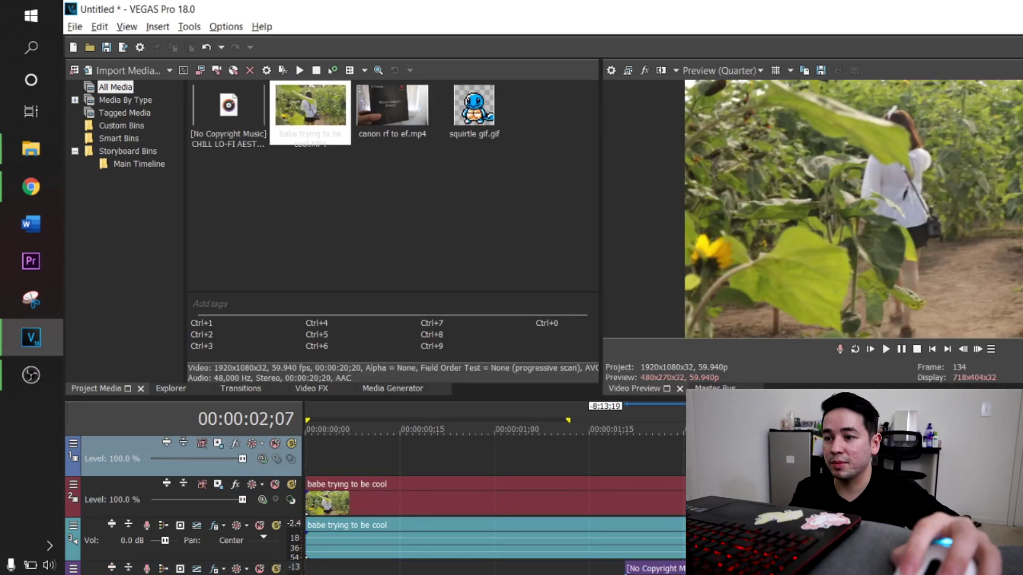
pyautogui.moveTo(628, 569); pyautogui.dragTo(320, 572)
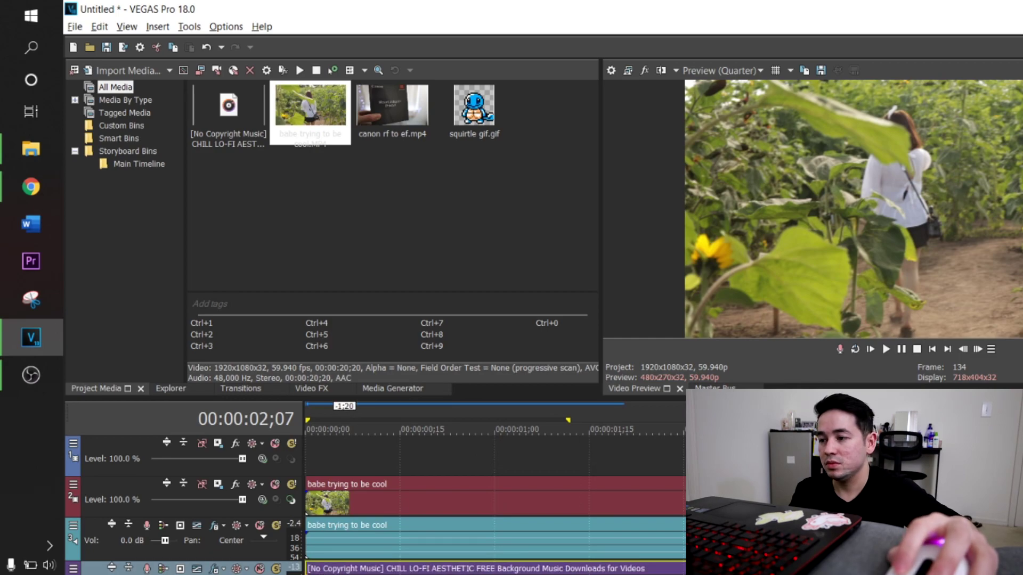
# Step: Place the cursor near the timeline's start and set the preview quality to Draft (Half)
pyautogui.click(314, 429)
pyautogui.scroll(2, 498, 500)
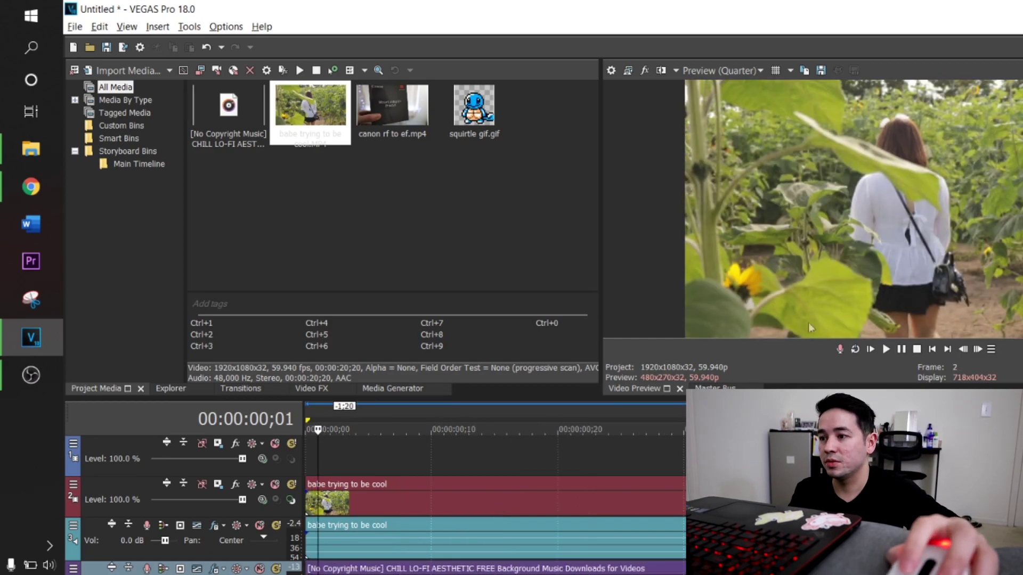
pyautogui.click(753, 69)
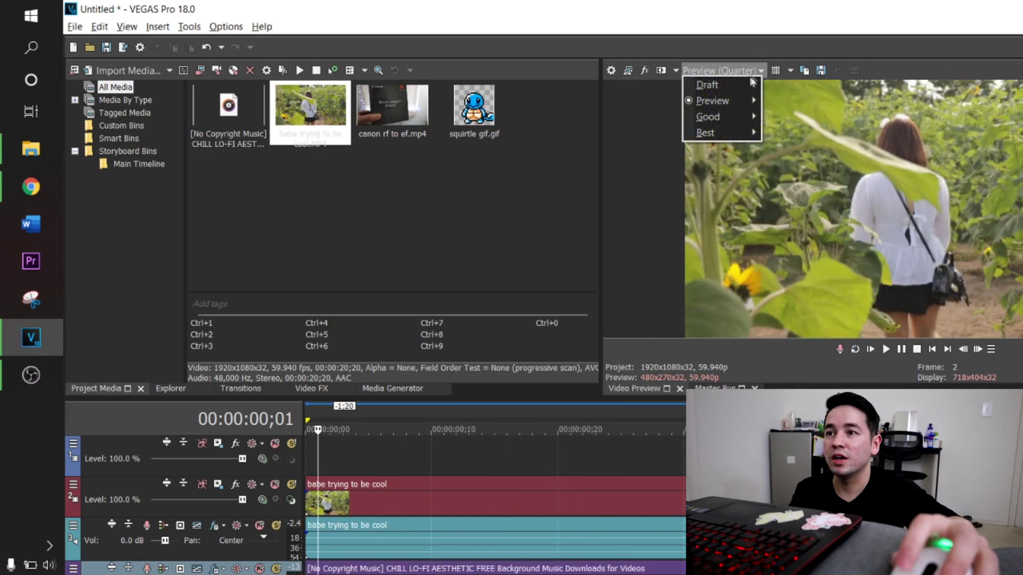
pyautogui.moveTo(713, 85)
pyautogui.click(783, 116)
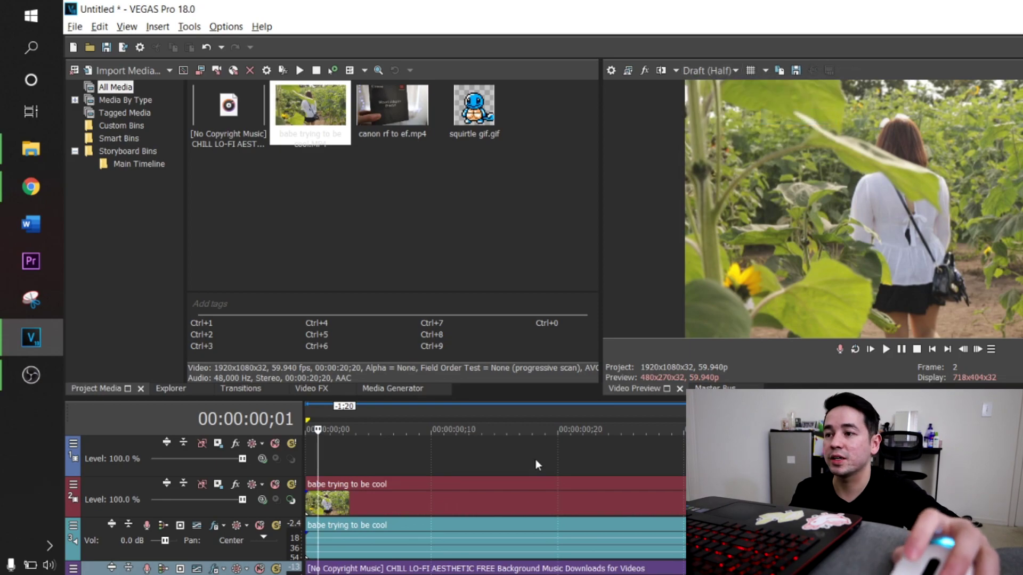
# Step: Play the timeline from its start to check how smoothly the Draft (Half) preview runs
pyautogui.click(308, 457)
pyautogui.press('space')
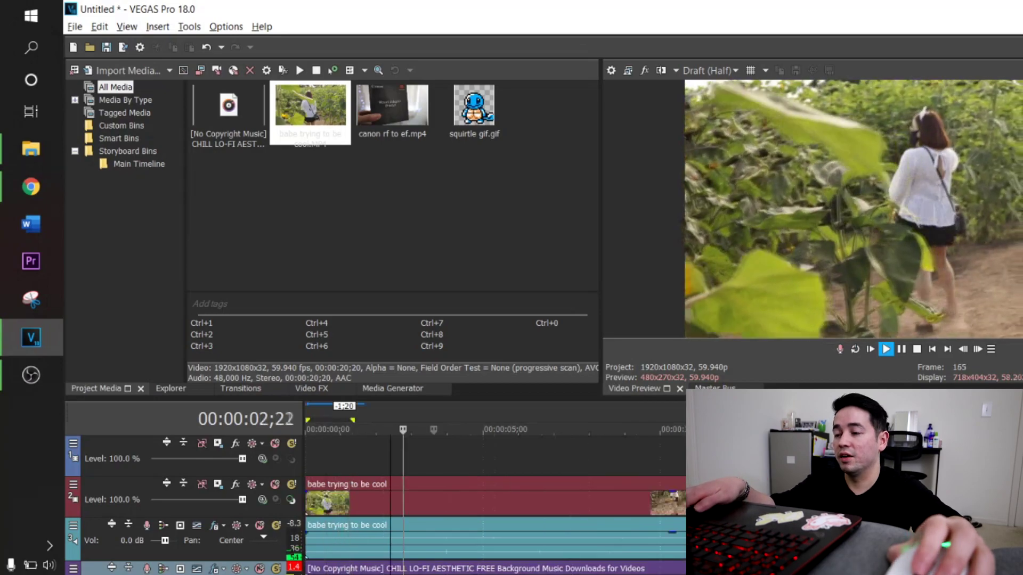
pyautogui.press('Home')
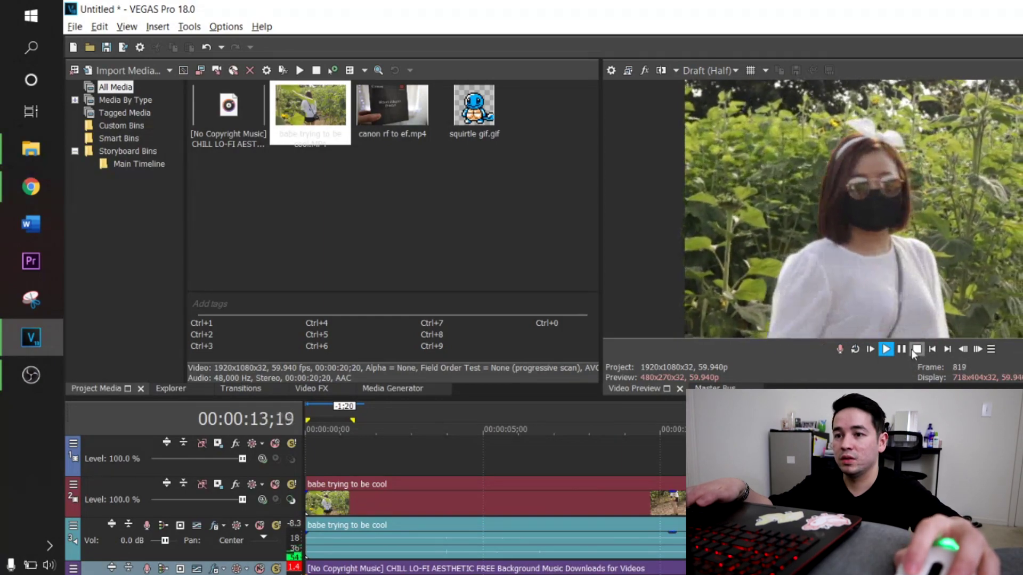
# Step: Trim the opening off the babe trying to be cool clip and move the remaining part to the timeline's start
pyautogui.click(695, 504)
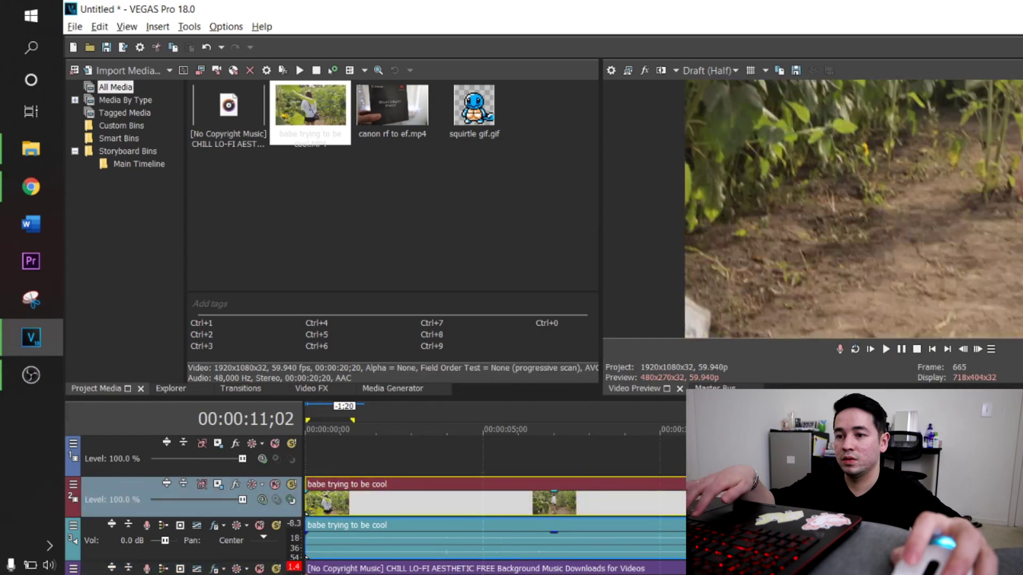
pyautogui.moveTo(695, 504); pyautogui.dragTo(300, 503)
pyautogui.scroll(-2, 682, 503)
pyautogui.hotkey('ctrl', 'Home')
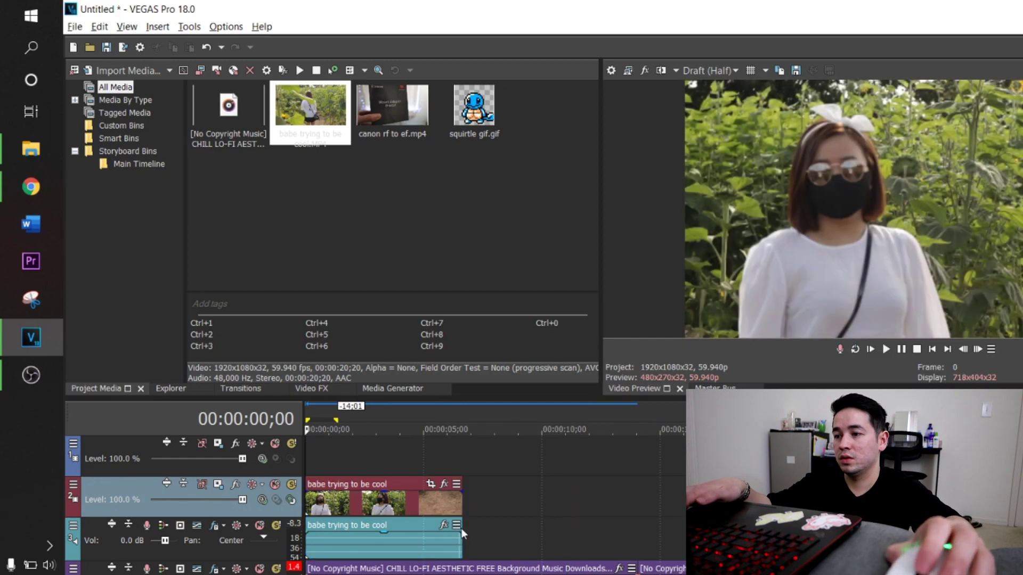
# Step: Step through the trimmed clip and play it from near its start to about 00:00:05;15
pyautogui.scroll(3, 461, 528)
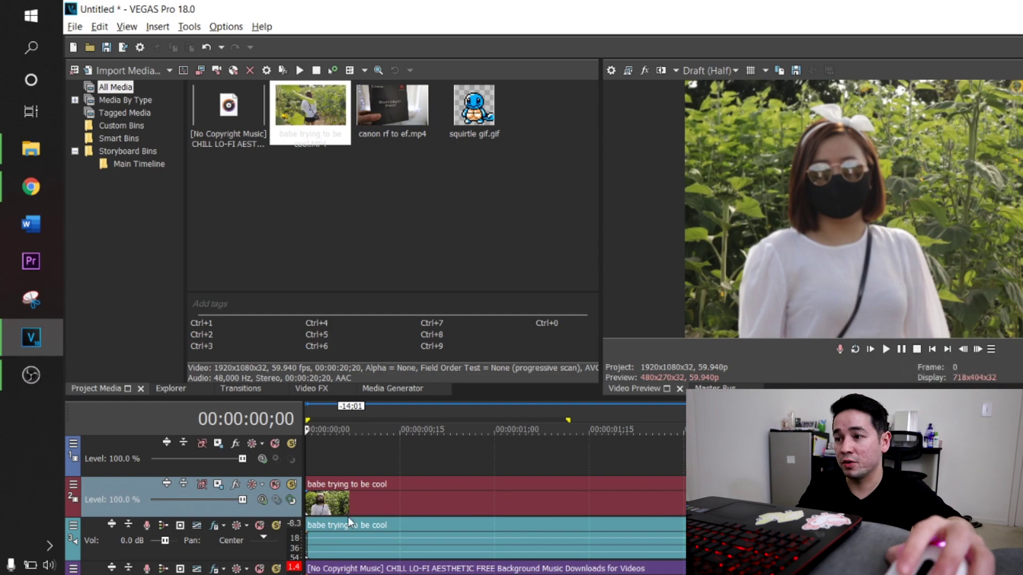
pyautogui.click(397, 462)
pyautogui.scroll(-1, 452, 504)
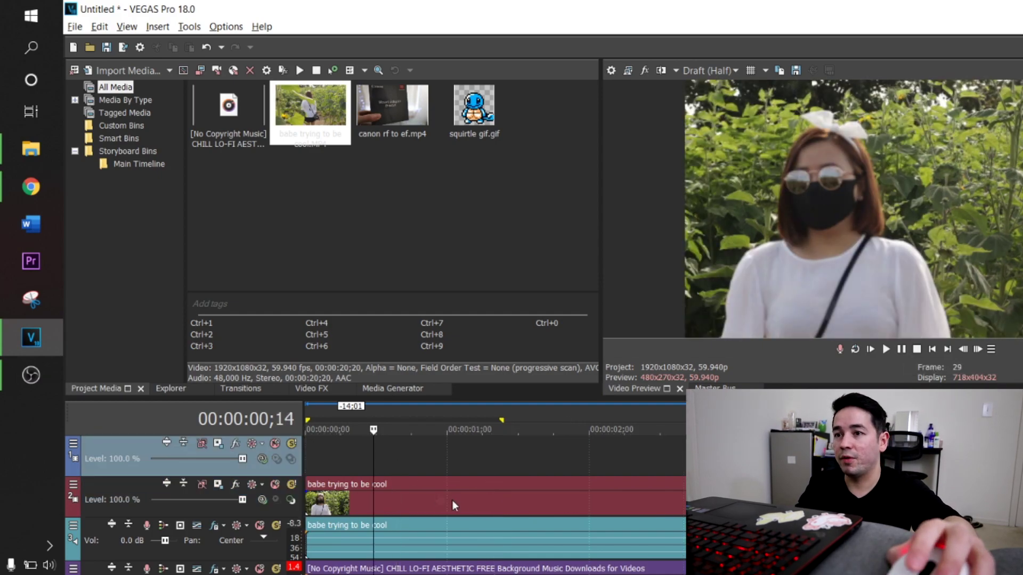
pyautogui.click(473, 466)
pyautogui.scroll(-1, 489, 471)
pyautogui.click(490, 462)
pyautogui.press('space')
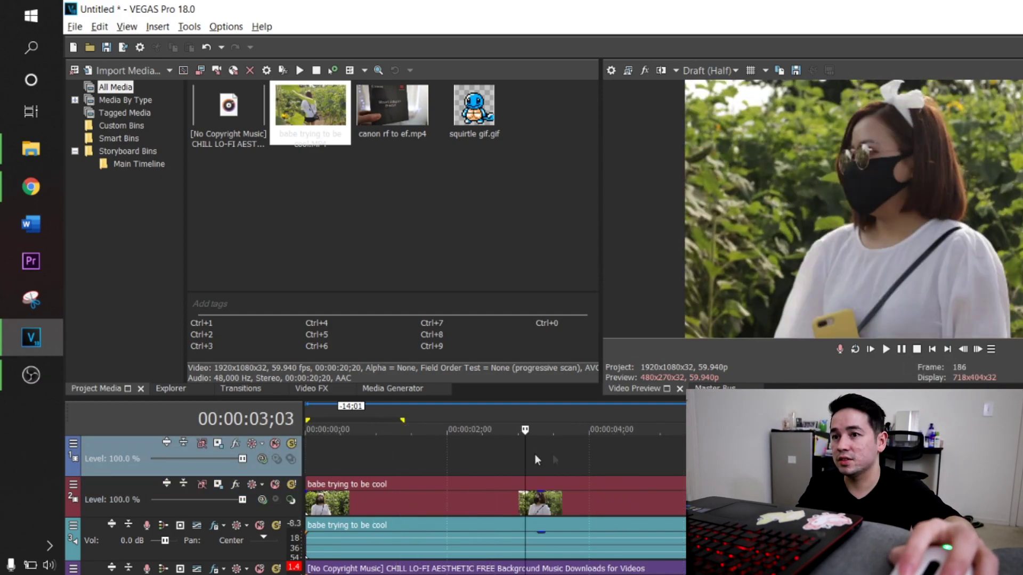
pyautogui.click(313, 458)
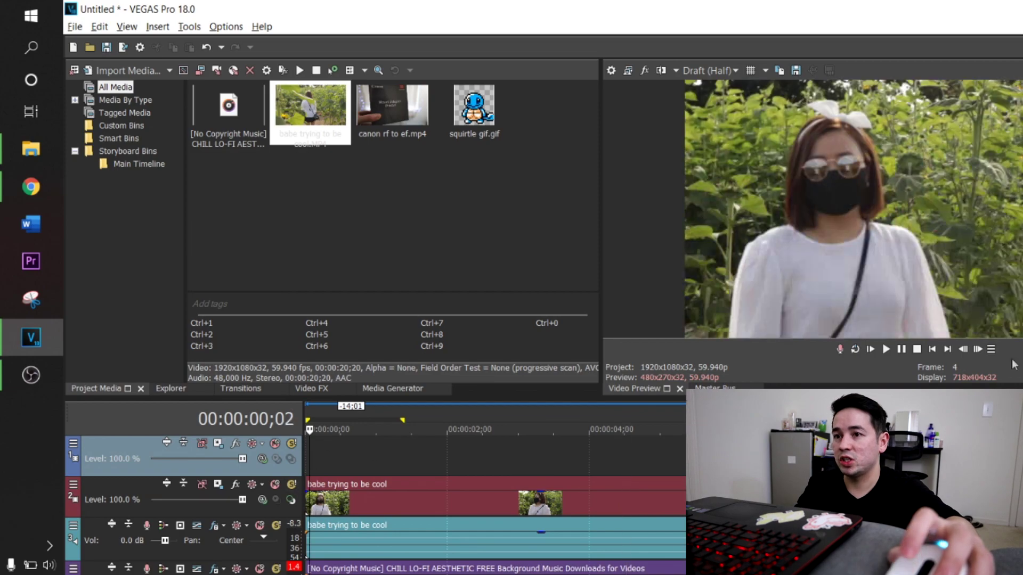
pyautogui.click(905, 353)
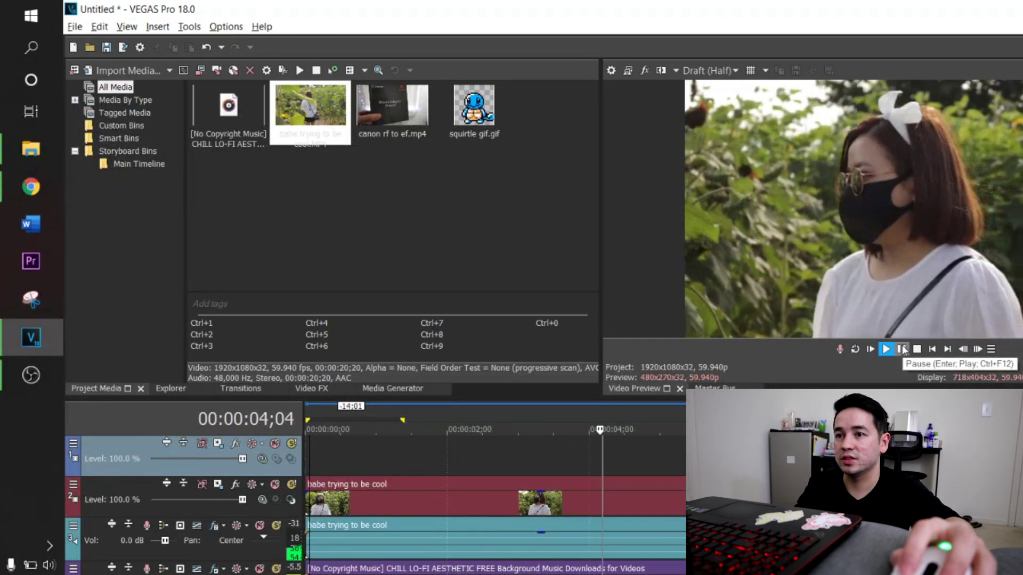
pyautogui.click(902, 349)
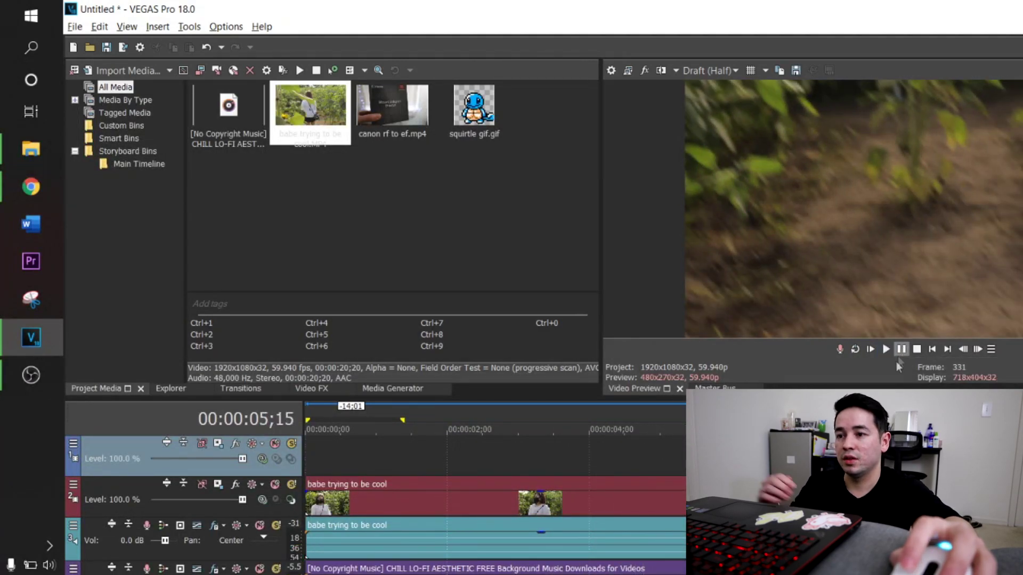
# Step: Trim the clip's end to about 00:00:05;15, add a fade-out to its video and briefly play the ending
pyautogui.click(713, 498)
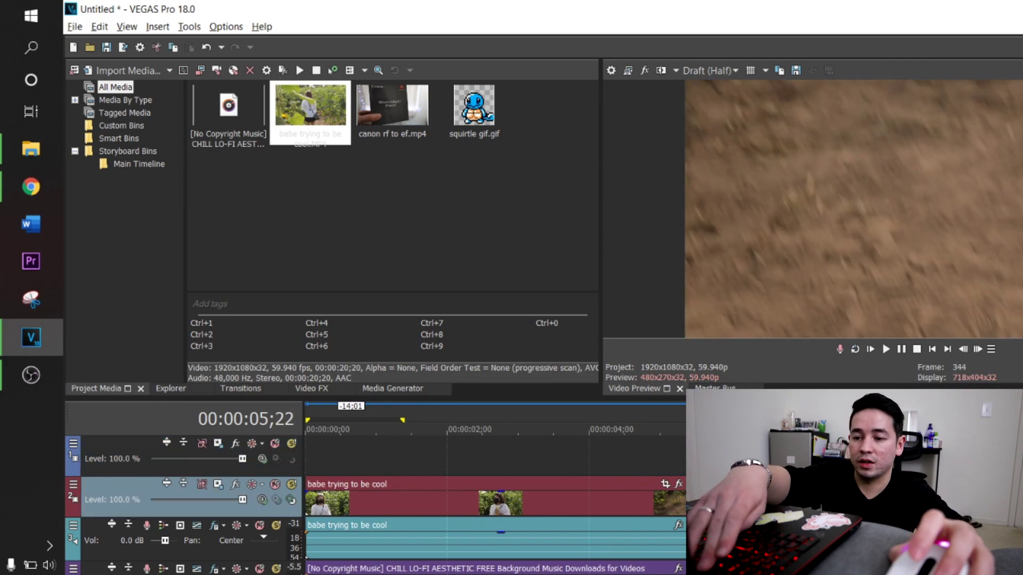
pyautogui.click(672, 501)
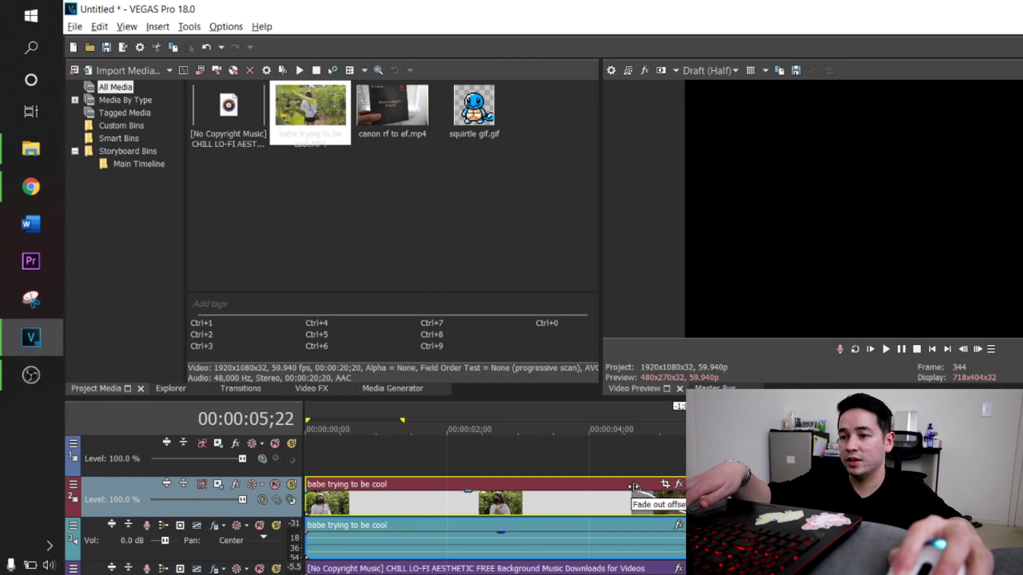
pyautogui.moveTo(633, 486); pyautogui.dragTo(628, 487)
pyautogui.click(593, 457)
pyautogui.press('space')
pyautogui.press('space')
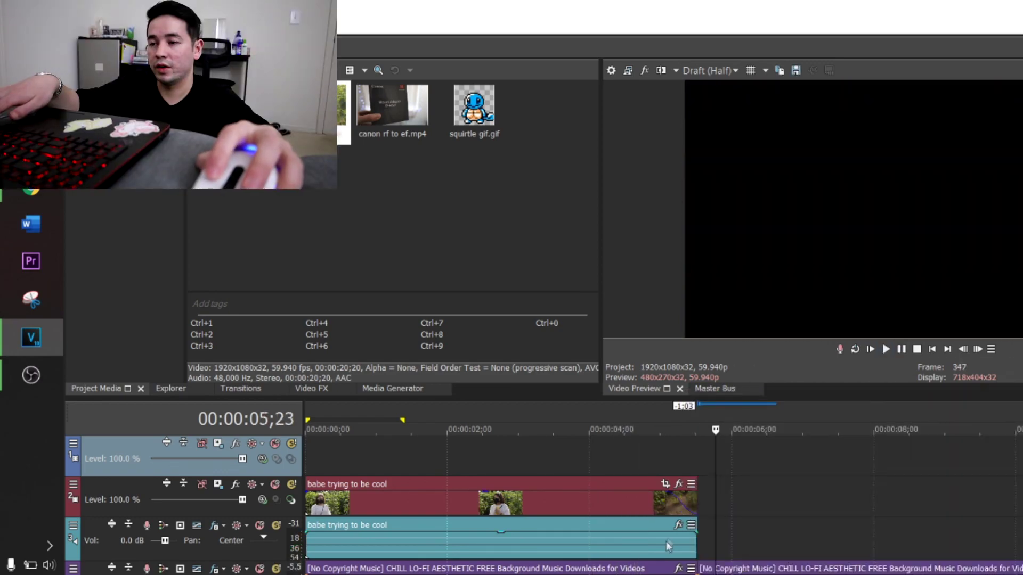
# Step: Time-stretch the clip's end to about 00:00:06;17 for a rate of 84.2% and play it from the start
pyautogui.click(700, 500)
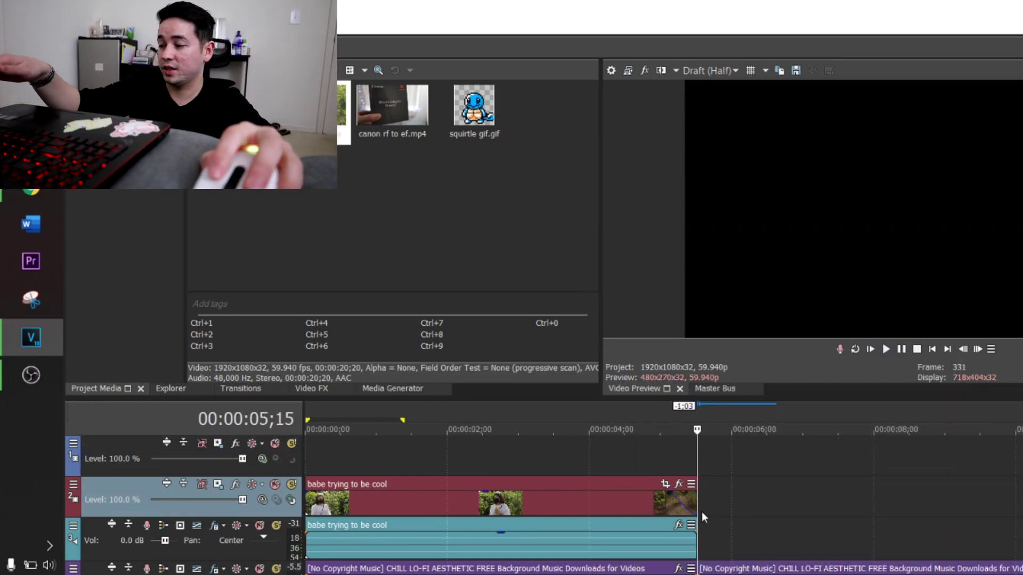
pyautogui.moveTo(695, 502); pyautogui.dragTo(715, 502)
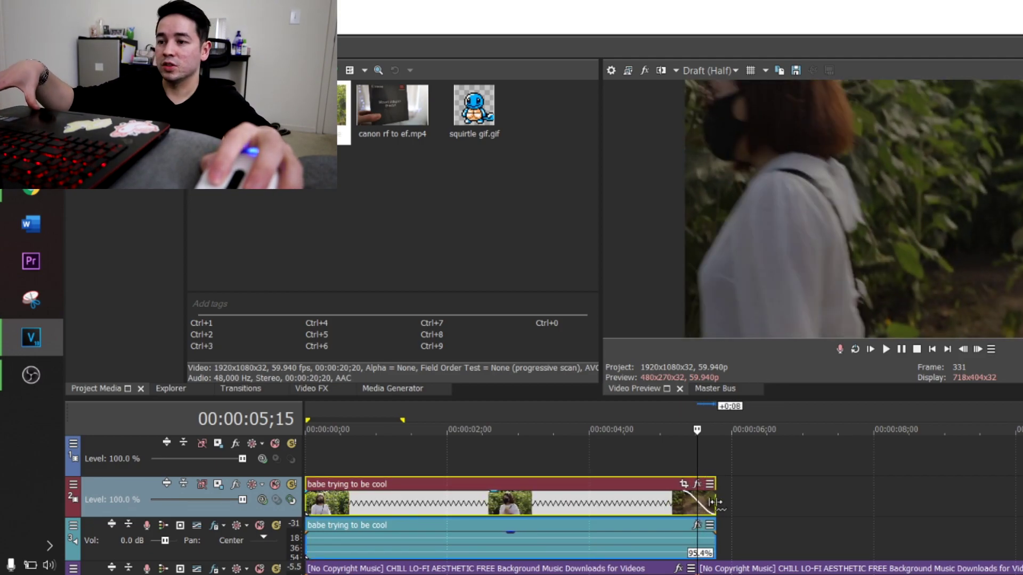
pyautogui.moveTo(715, 502); pyautogui.dragTo(760, 499)
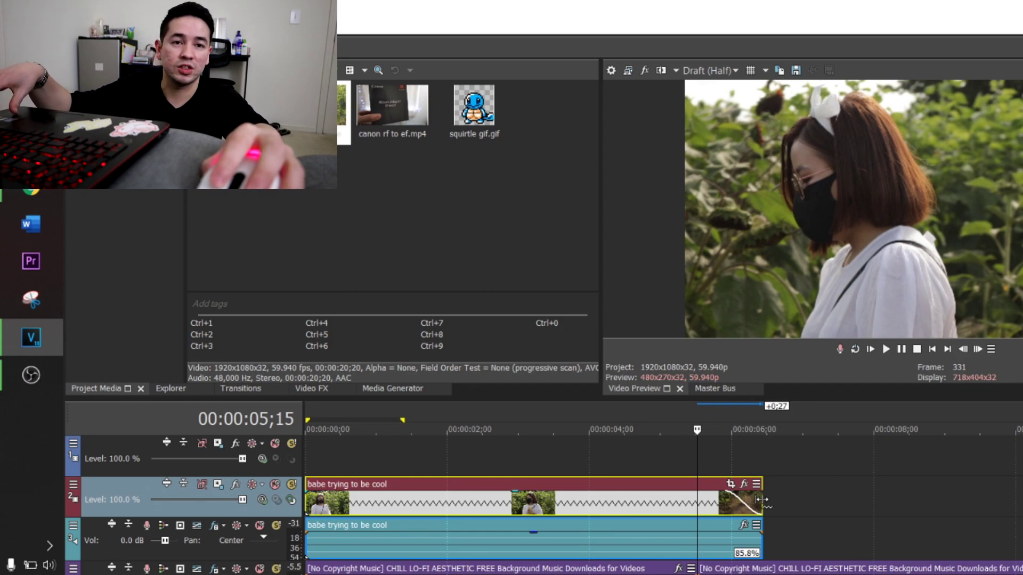
pyautogui.moveTo(761, 500)
pyautogui.mouseDown()
pyautogui.moveTo(783, 503)
pyautogui.moveTo(768, 505)
pyautogui.mouseUp()
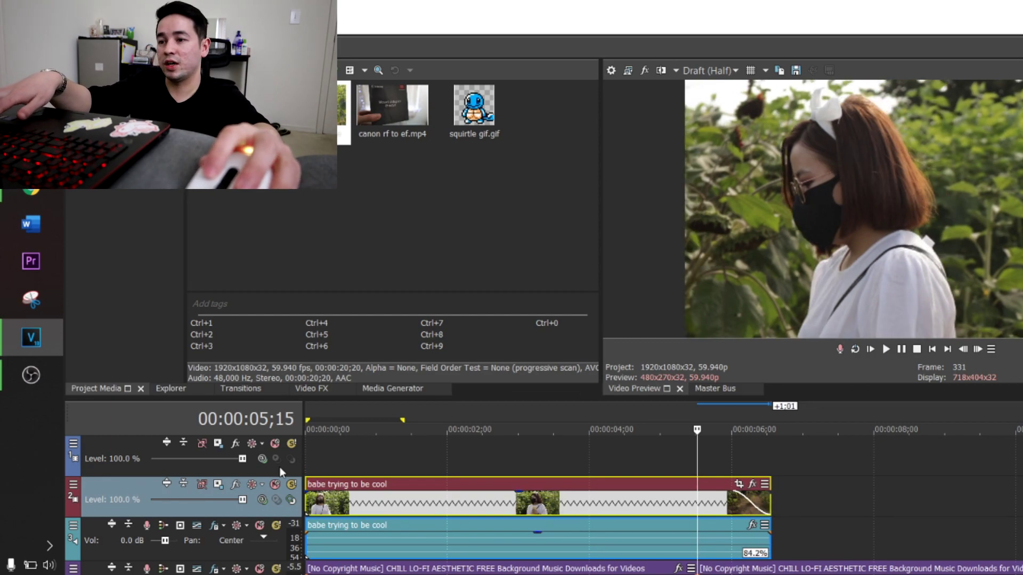
pyautogui.click(307, 459)
pyautogui.click(901, 349)
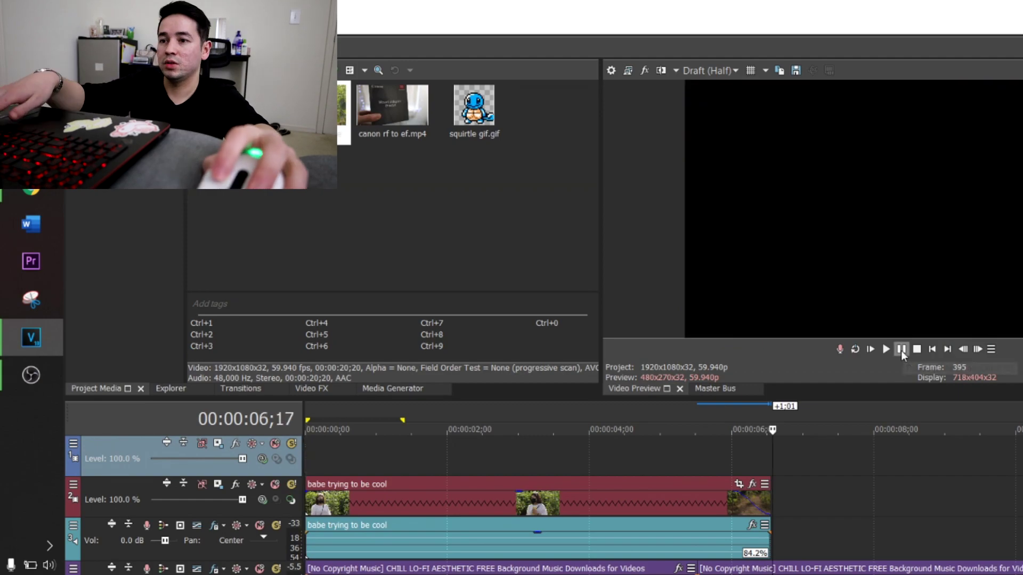
# Step: Time-stretch the clip down to a 25.0% rate and play the slow motion from the timeline's start
pyautogui.moveTo(768, 495); pyautogui.dragTo(1011, 548)
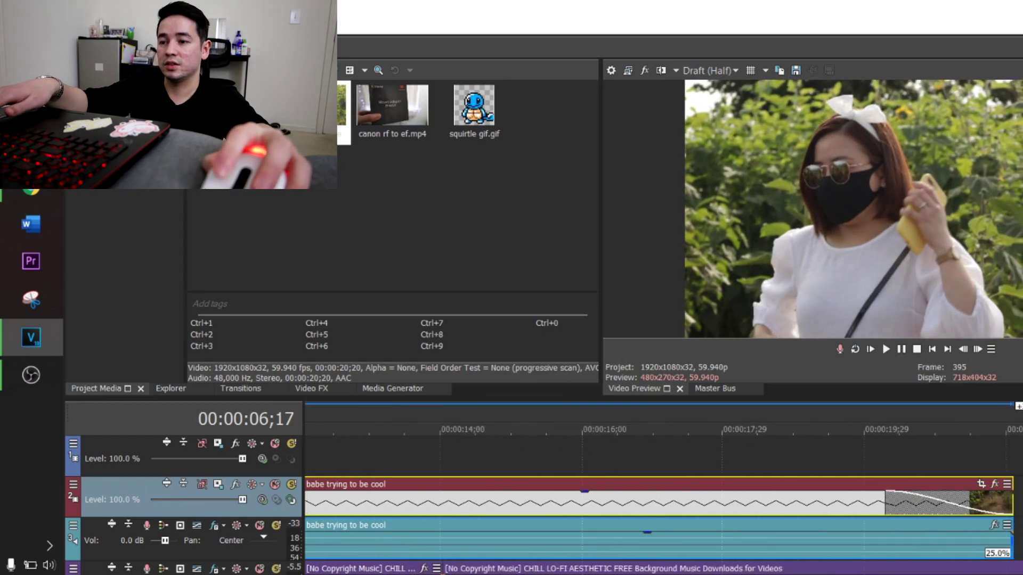
pyautogui.hscroll(-10, 663, 500)
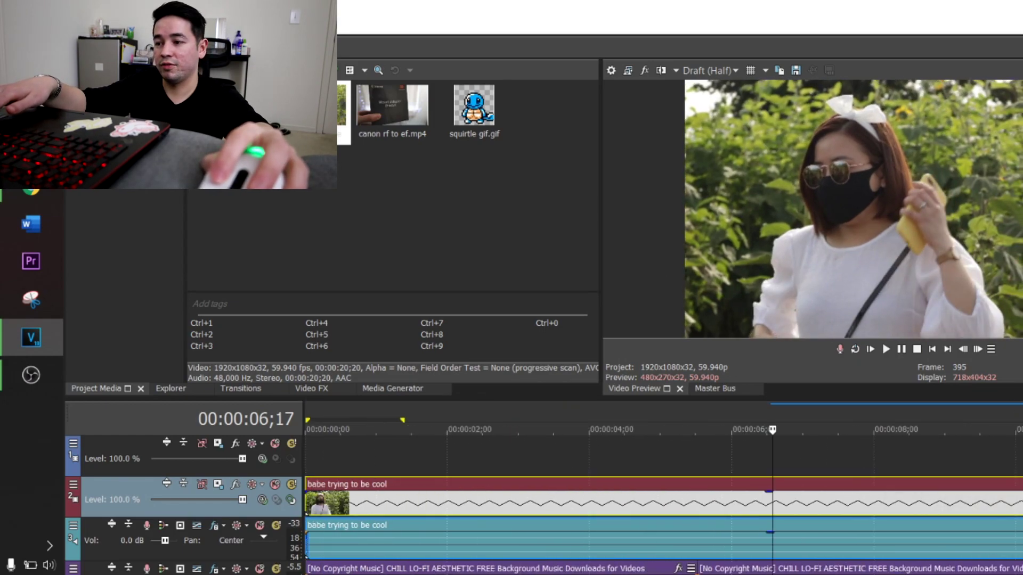
pyautogui.click(305, 449)
pyautogui.press('space')
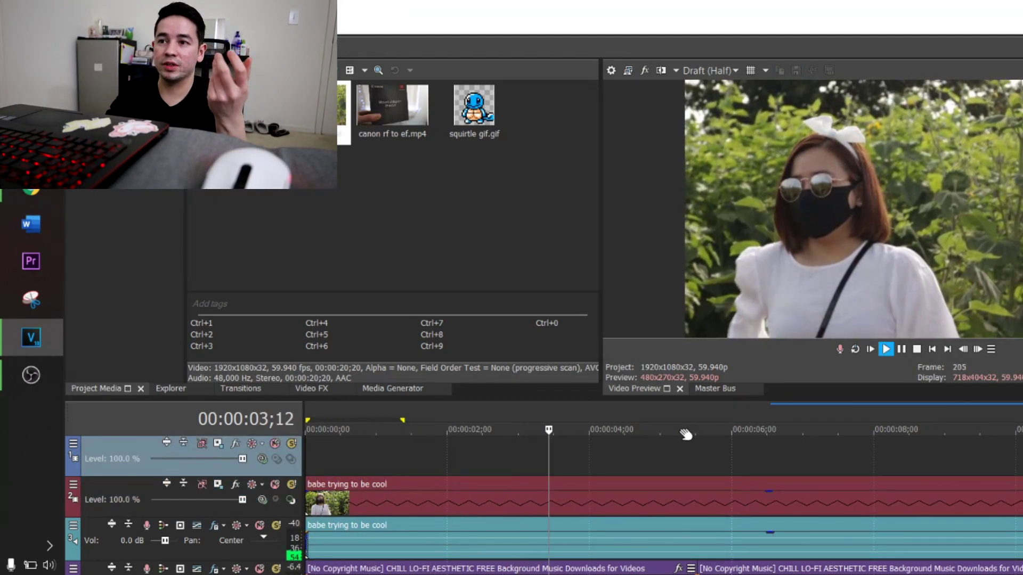
pyautogui.scroll(-4, 712, 510)
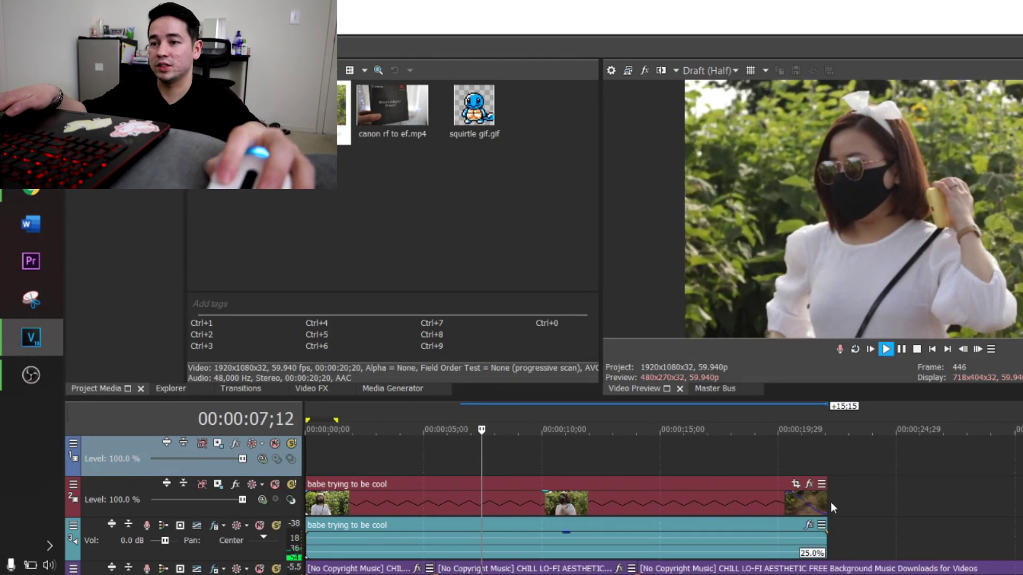
# Step: Shorten the time-stretched clip to a 32.5% rate, replay it from near the start and shorten it further to 36.3%
pyautogui.moveTo(827, 500); pyautogui.dragTo(706, 505)
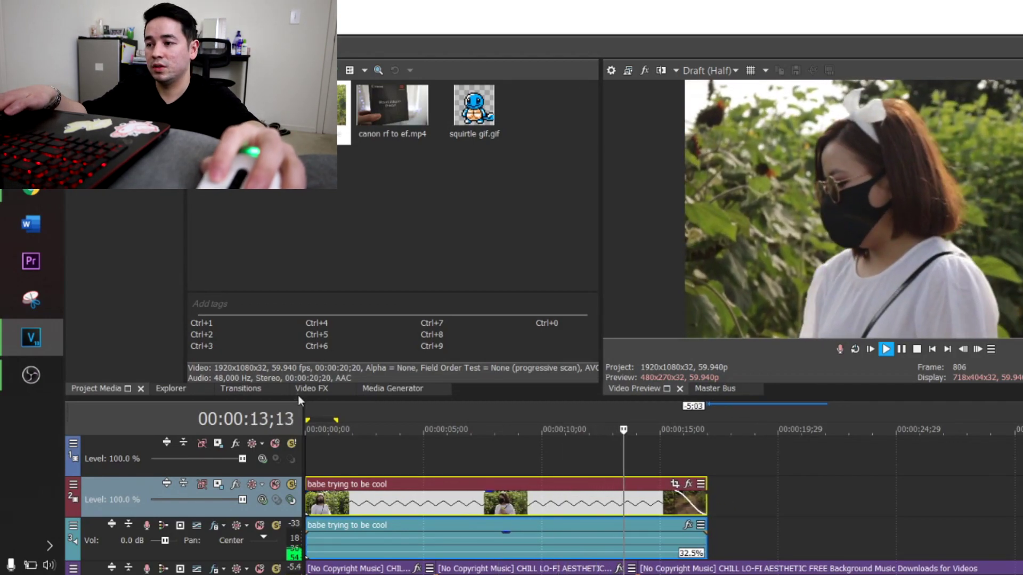
pyautogui.click(315, 440)
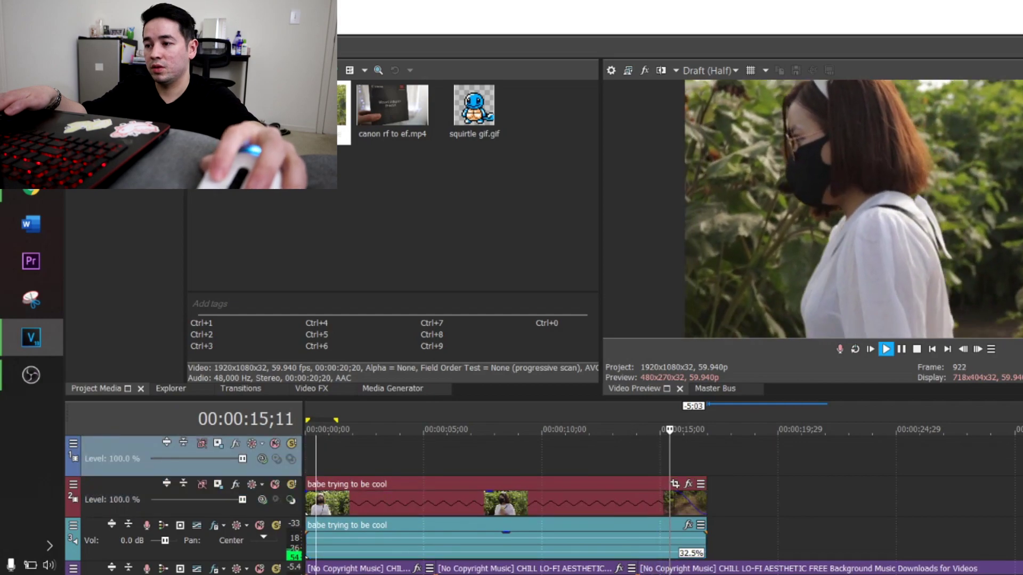
pyautogui.press('Home')
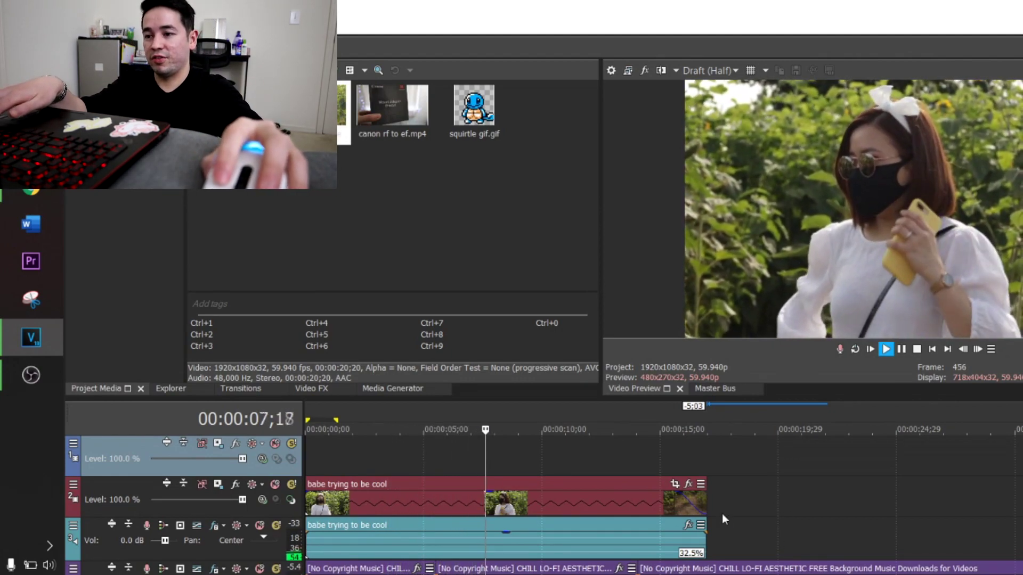
pyautogui.moveTo(704, 504); pyautogui.dragTo(664, 498)
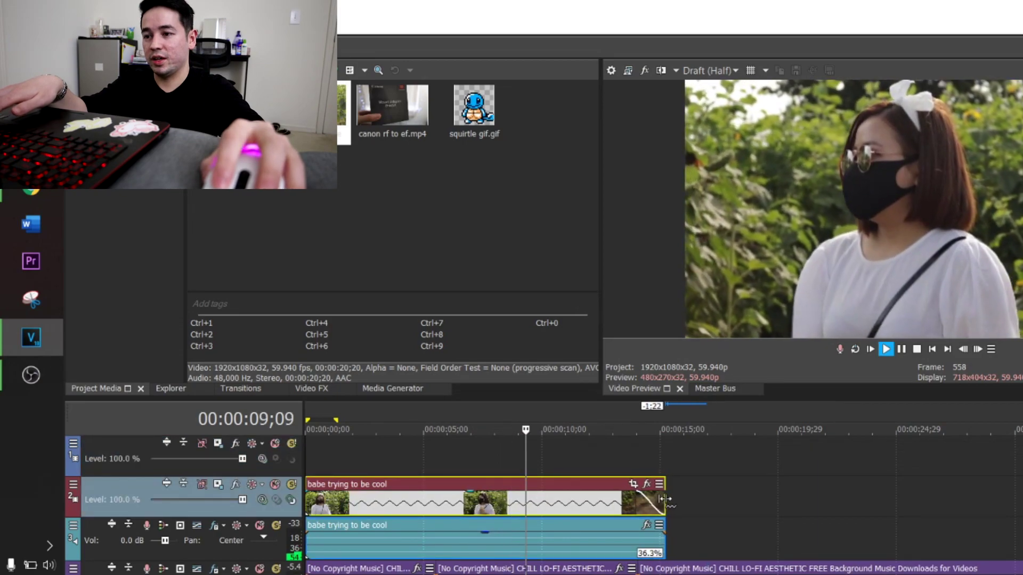
# Step: Shorten the time-stretched clip back to its normal playback rate, ending at about 00:00:05;15, and check frames near its start
pyautogui.click(366, 461)
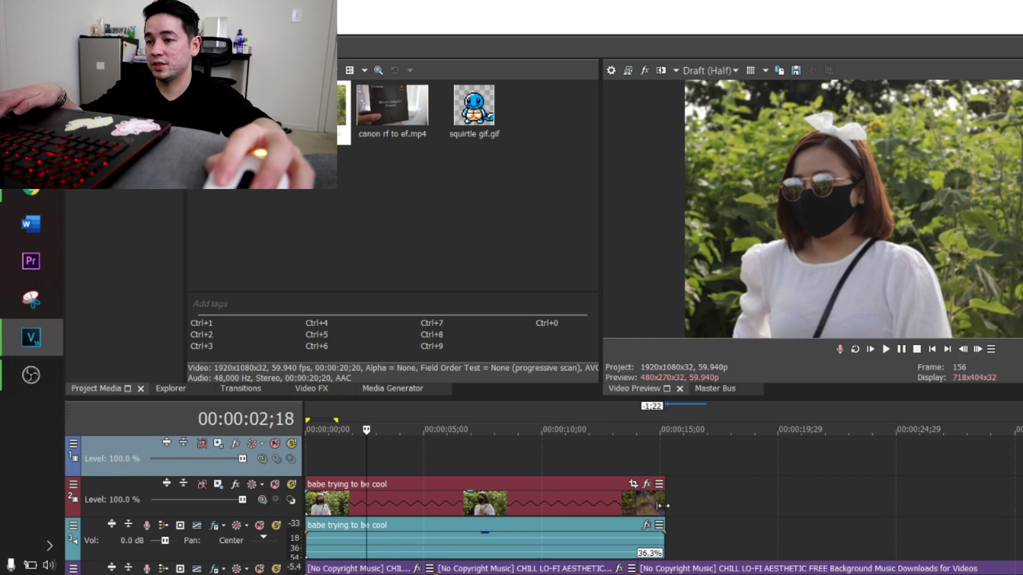
pyautogui.moveTo(663, 506); pyautogui.dragTo(469, 501)
pyautogui.scroll(3, 453, 462)
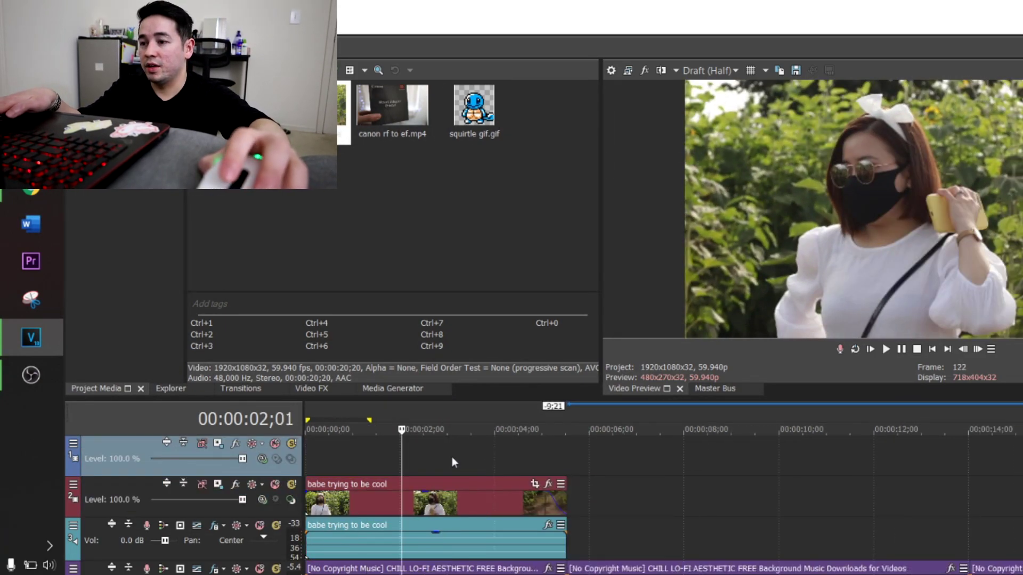
pyautogui.click(375, 469)
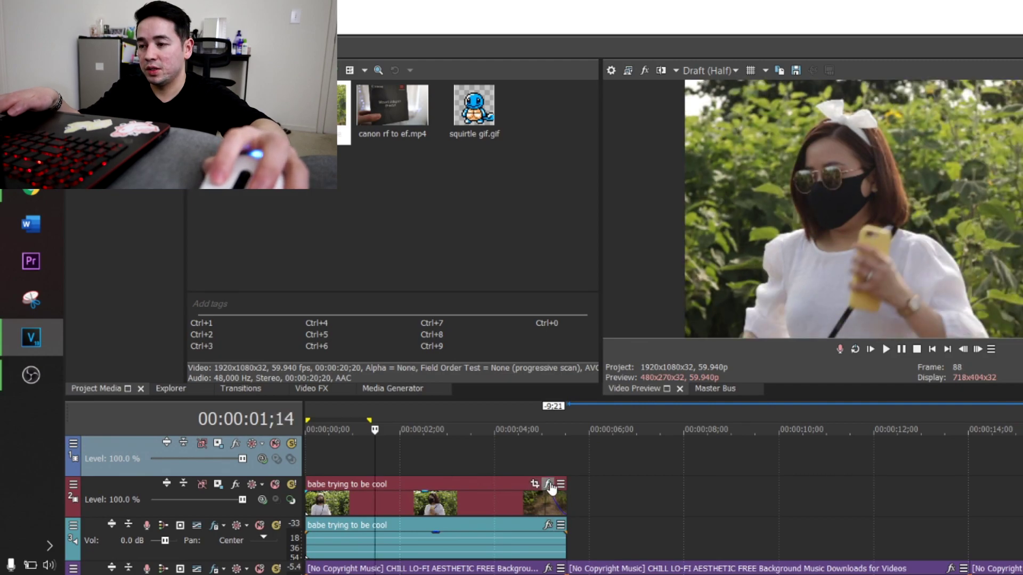
# Step: Copy the clip, paste the duplicate directly after the original at about 00:00:05;15 and check frames in both clips
pyautogui.click(482, 486)
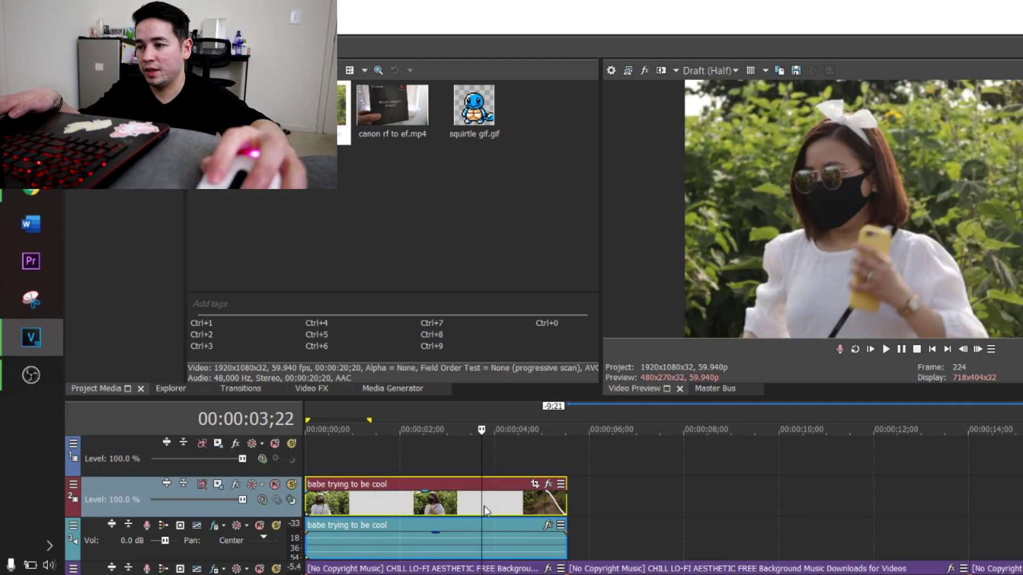
pyautogui.click(572, 497)
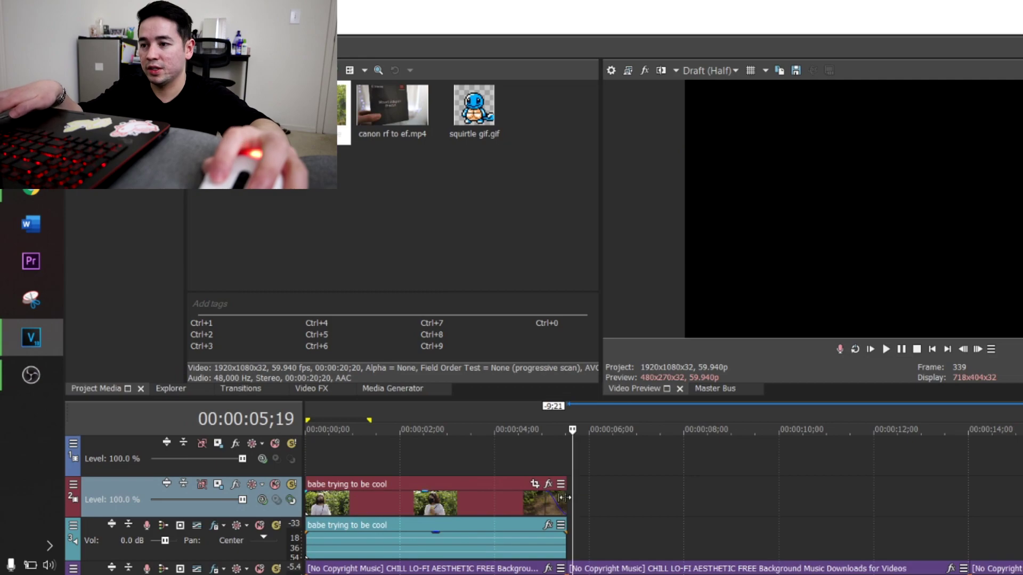
pyautogui.hotkey('ctrl', 'v')
pyautogui.click(573, 458)
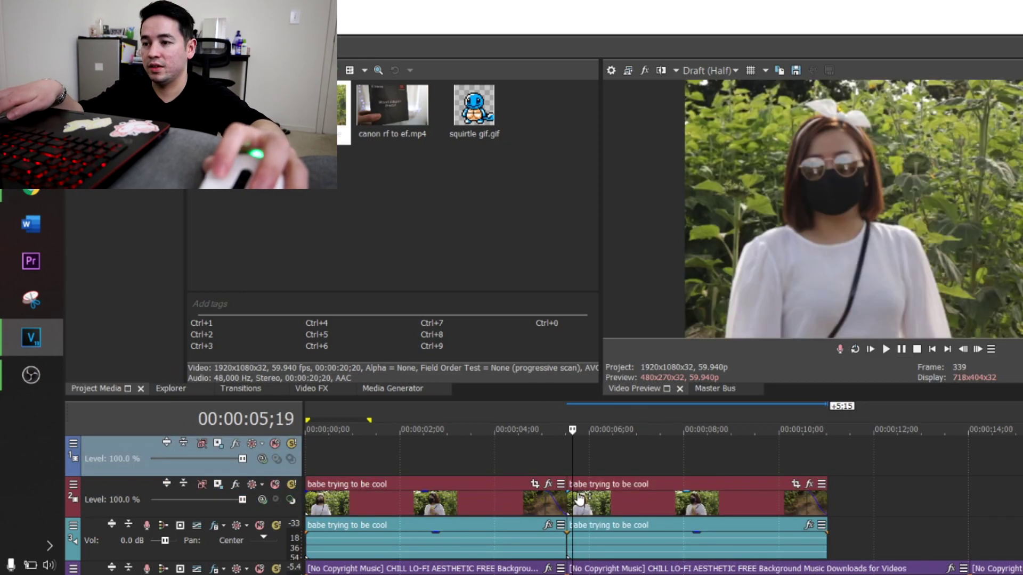
pyautogui.click(500, 458)
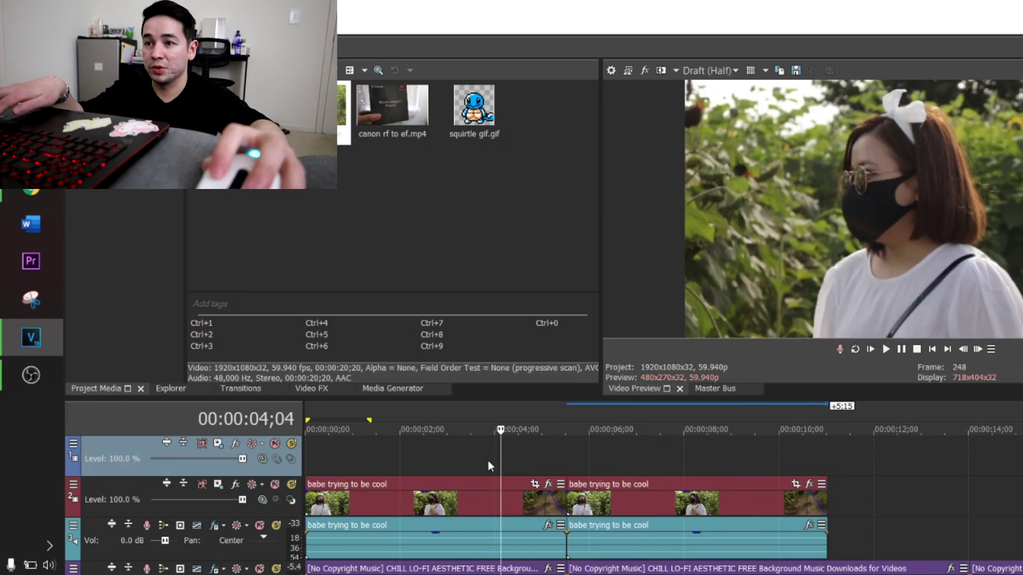
pyautogui.click(617, 462)
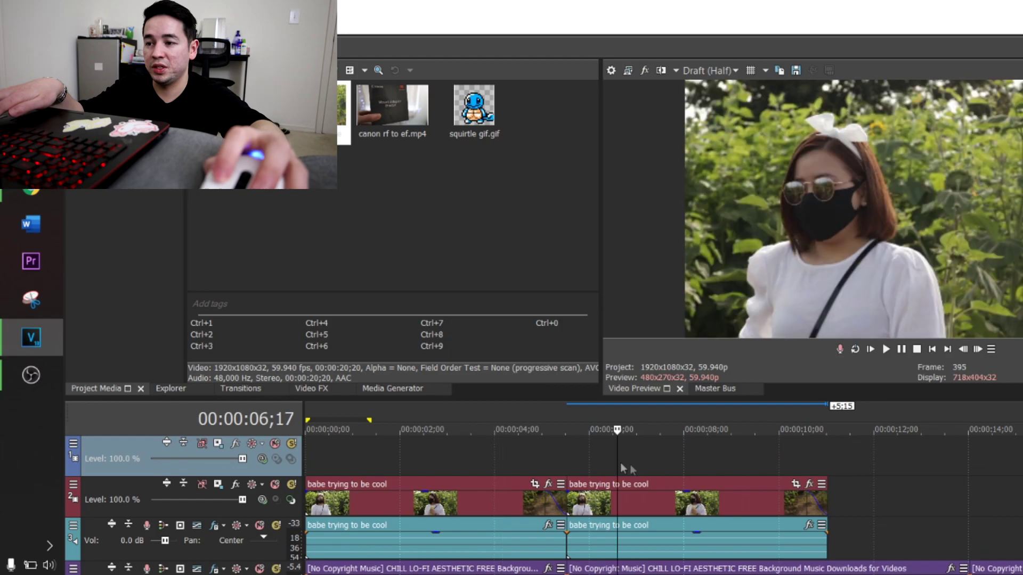
# Step: Add the VEGAS Video Stabilization effect to the second clip's video event
pyautogui.click(809, 486)
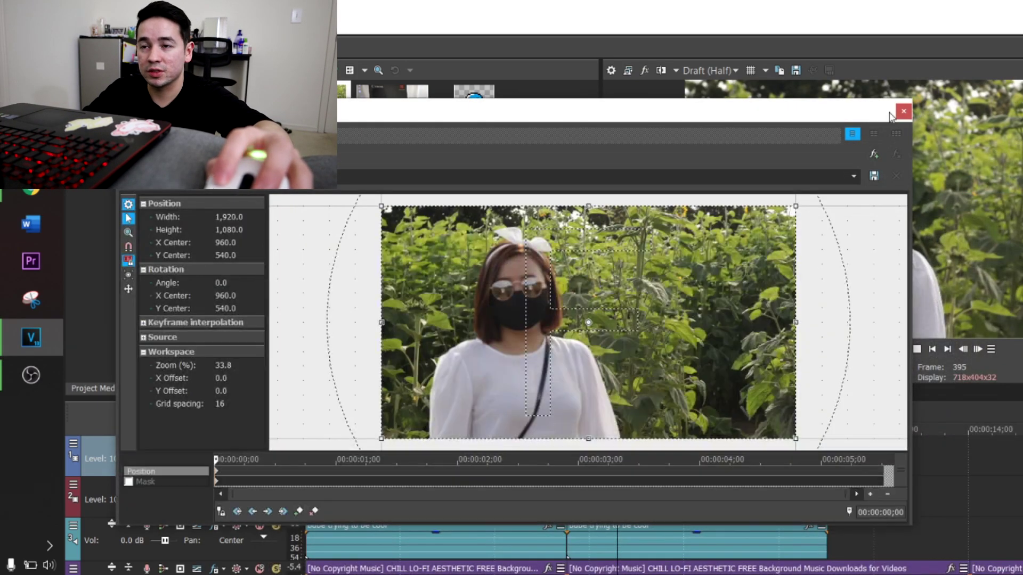
pyautogui.click(904, 113)
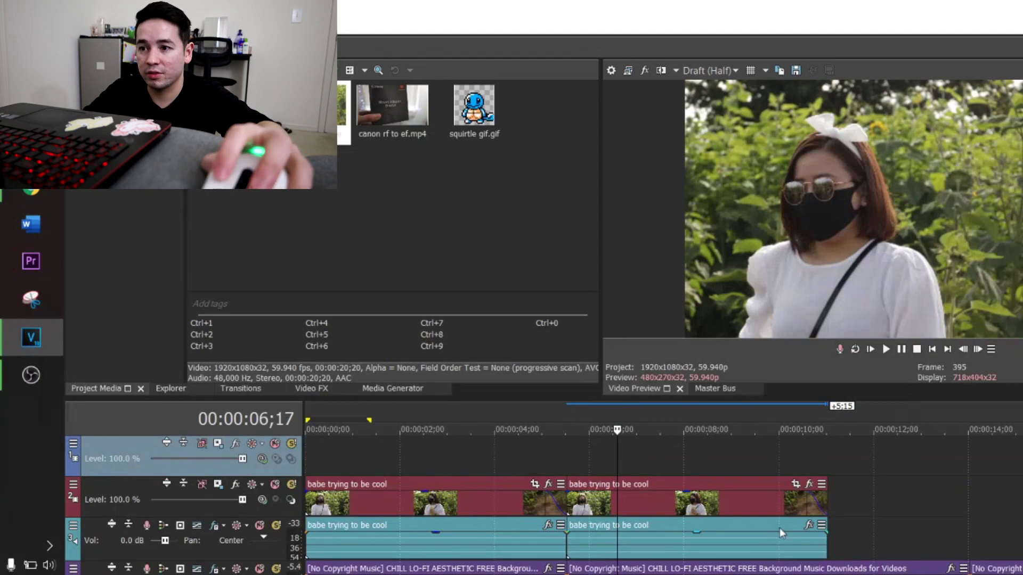
pyautogui.click(809, 486)
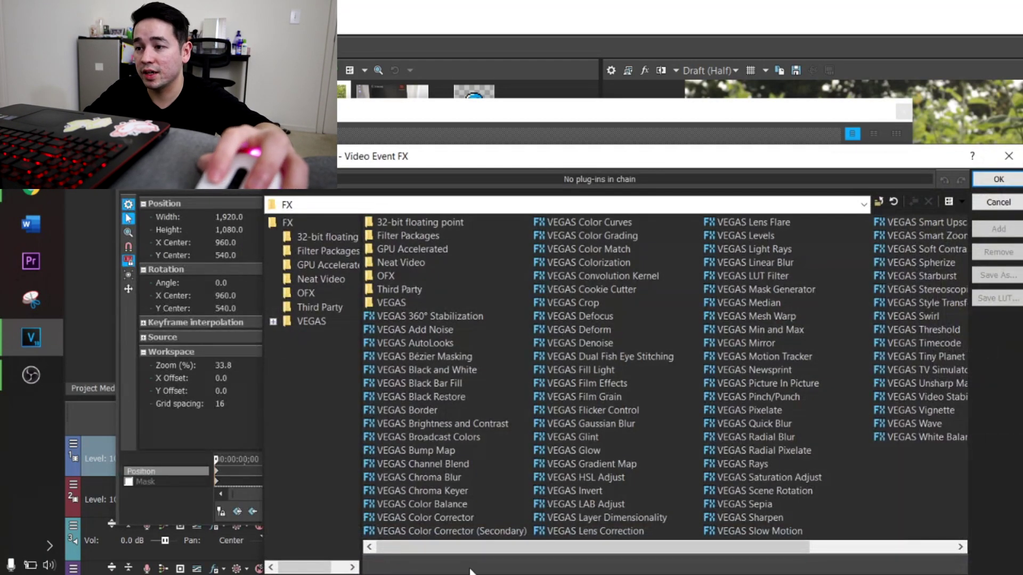
pyautogui.moveTo(445, 552); pyautogui.dragTo(472, 554)
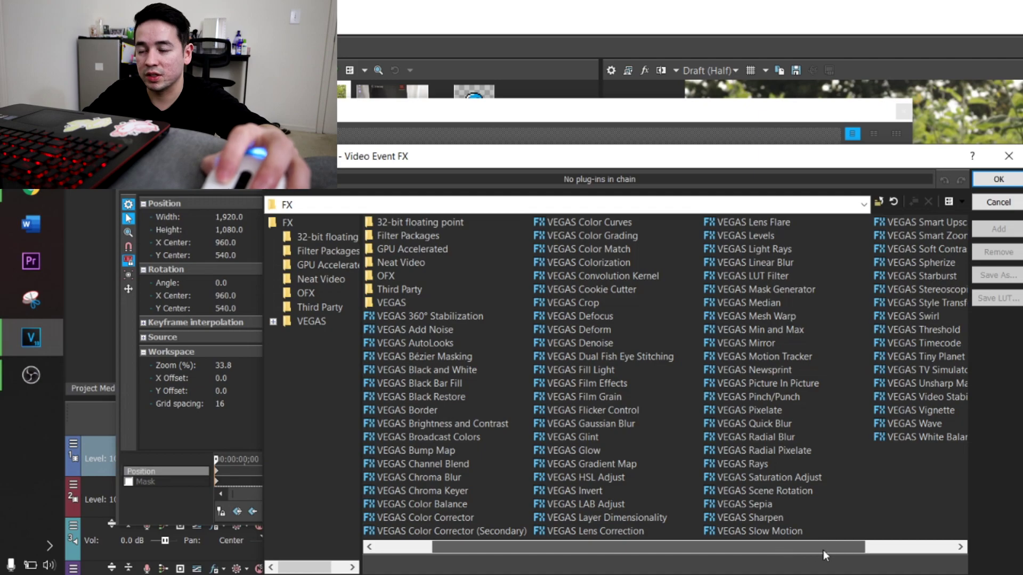
pyautogui.moveTo(823, 550); pyautogui.dragTo(908, 545)
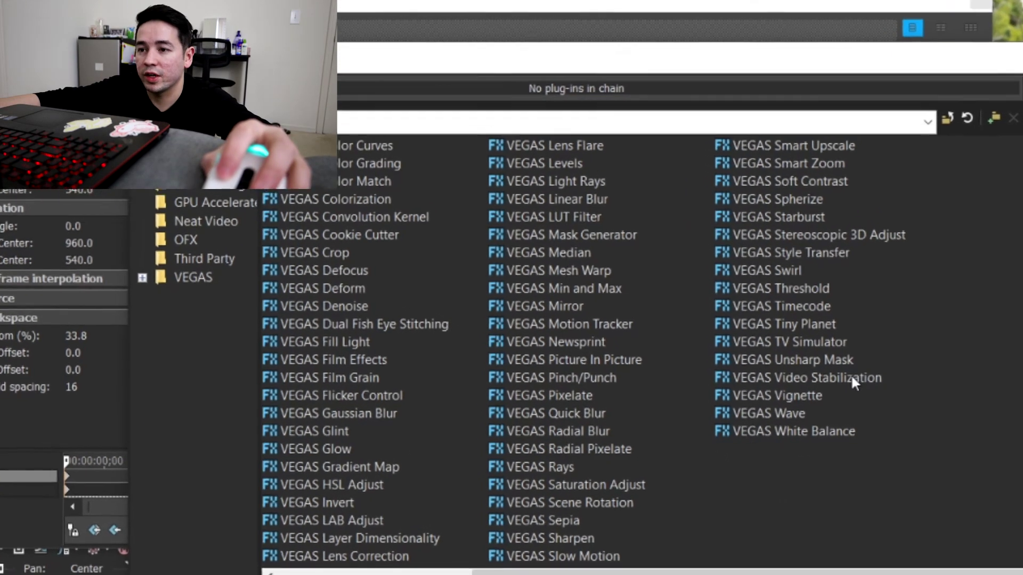
pyautogui.click(852, 379)
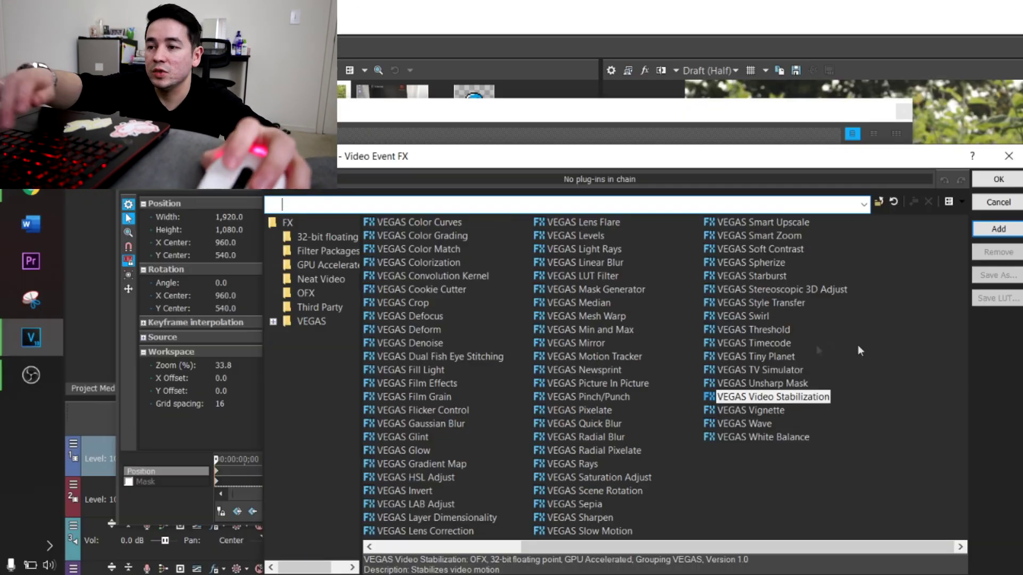
pyautogui.click(791, 395)
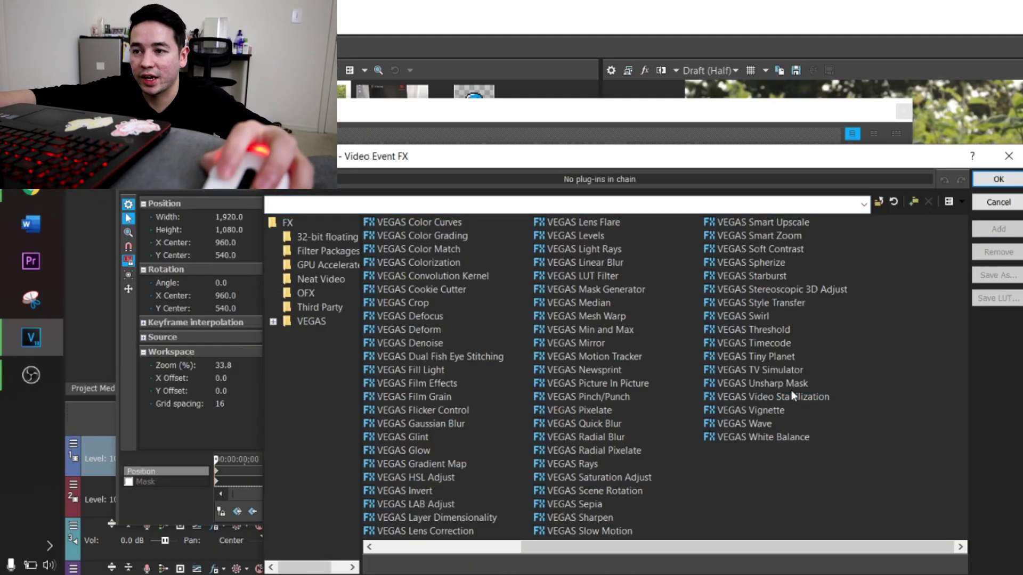
pyautogui.click(1000, 183)
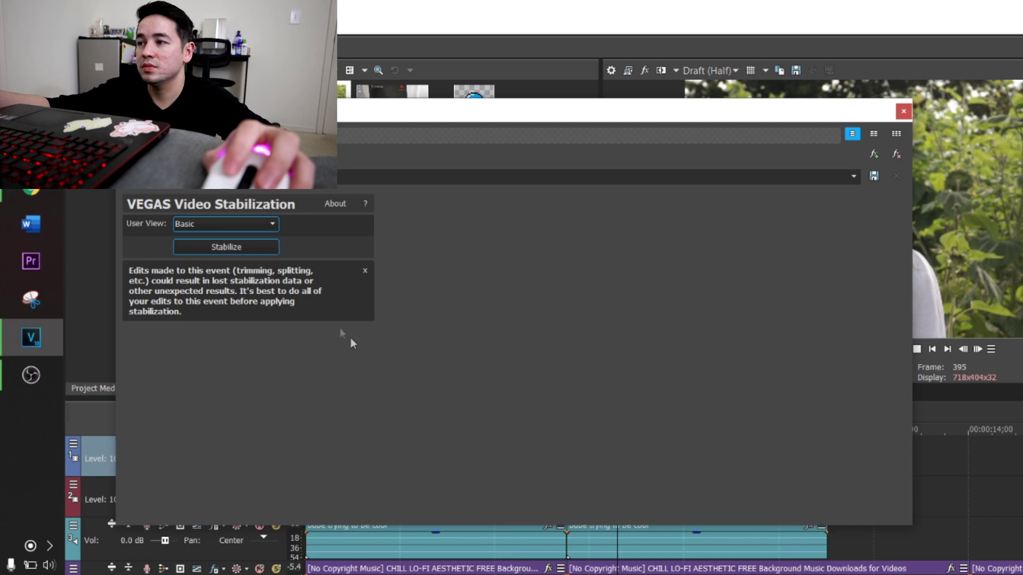
# Step: Try the Professional and Expert user views of the stabilization effect and settle on Professional
pyautogui.click(261, 221)
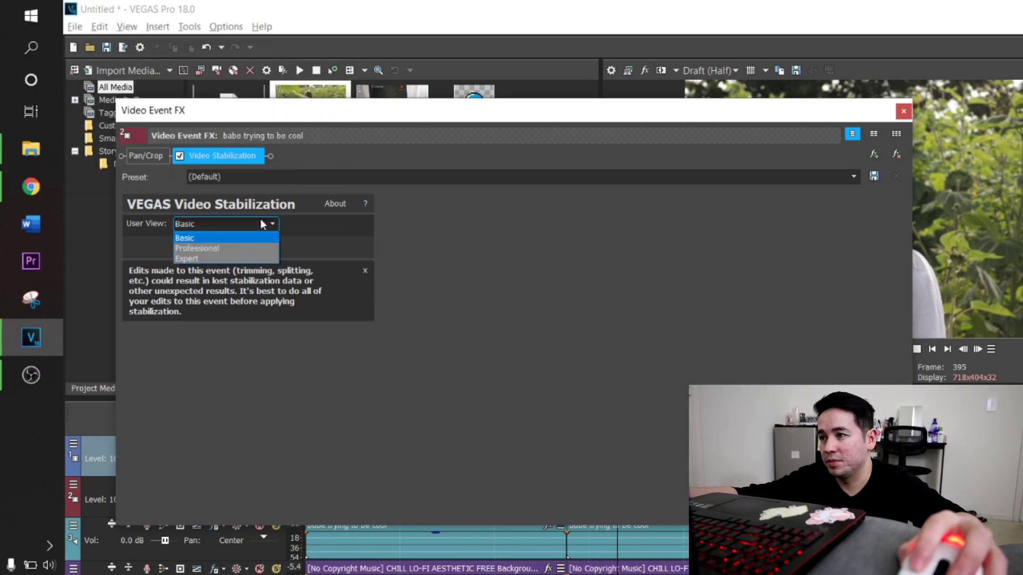
pyautogui.click(260, 221)
pyautogui.click(246, 225)
pyautogui.click(216, 249)
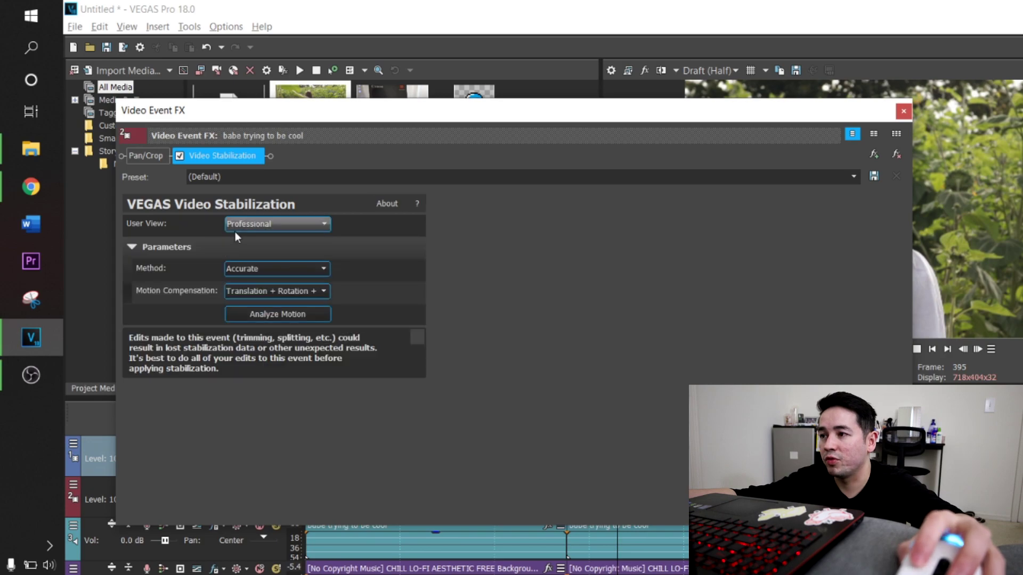
pyautogui.click(315, 227)
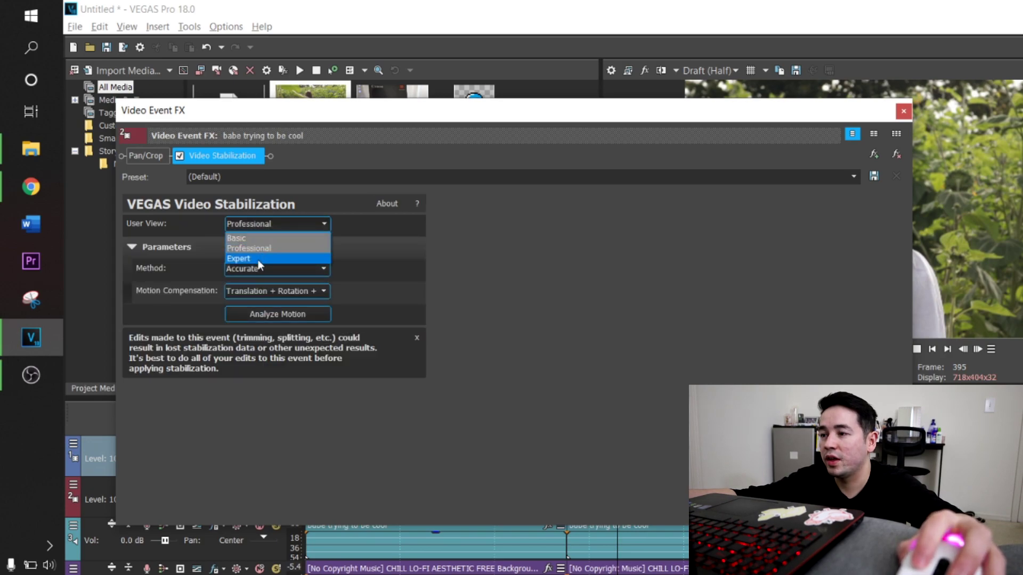
pyautogui.click(259, 260)
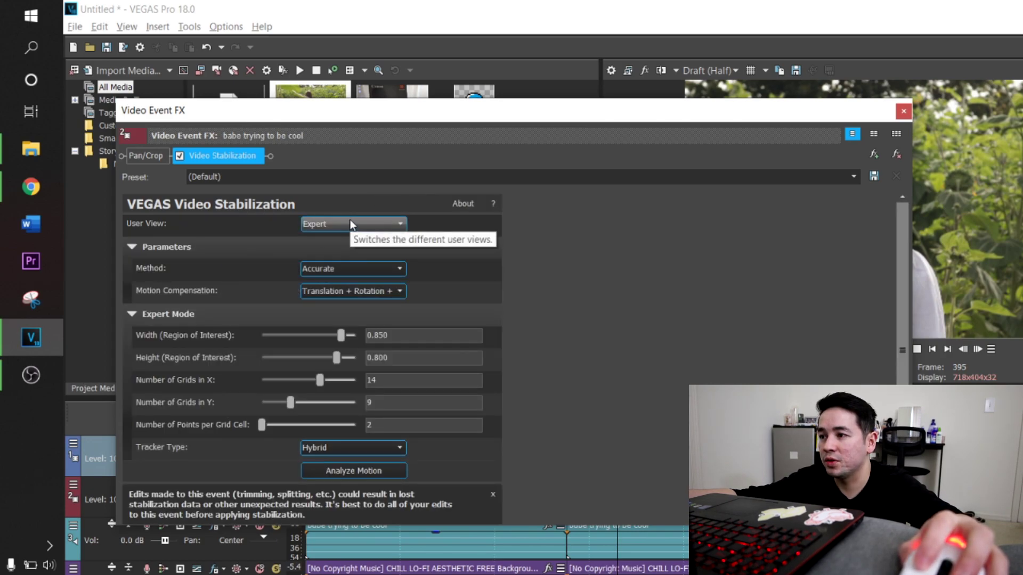
pyautogui.click(350, 221)
pyautogui.click(329, 247)
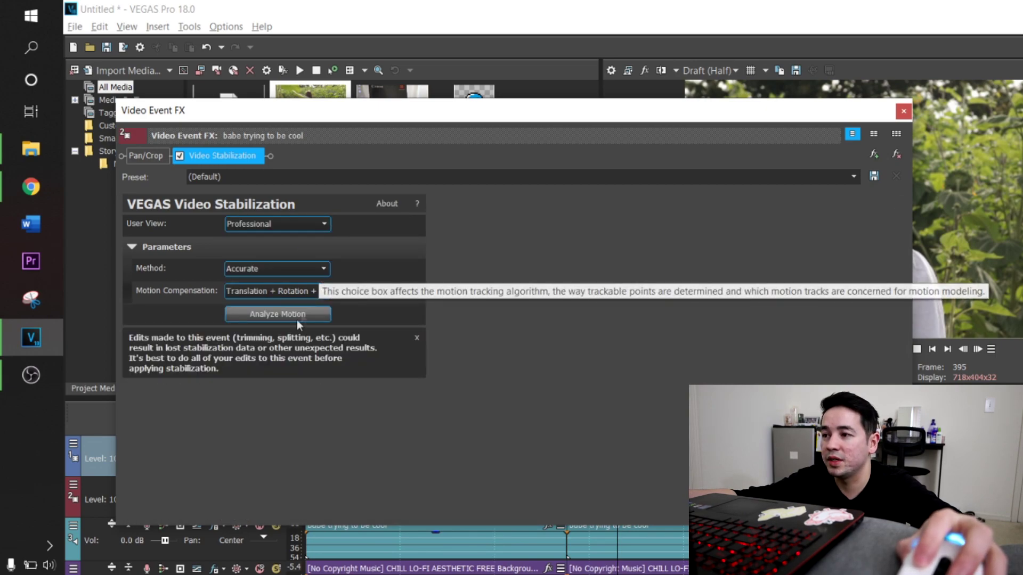
# Step: Review the Method and Motion Compensation options, keep Accurate and Translation + Rotation + Scale, and analyze the second clip's motion
pyautogui.click(323, 269)
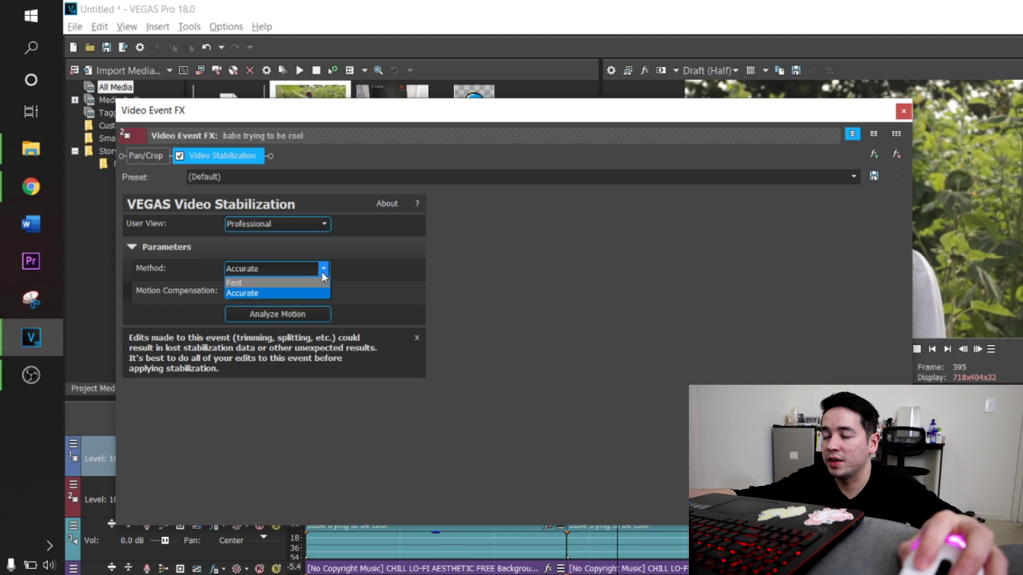
pyautogui.click(380, 271)
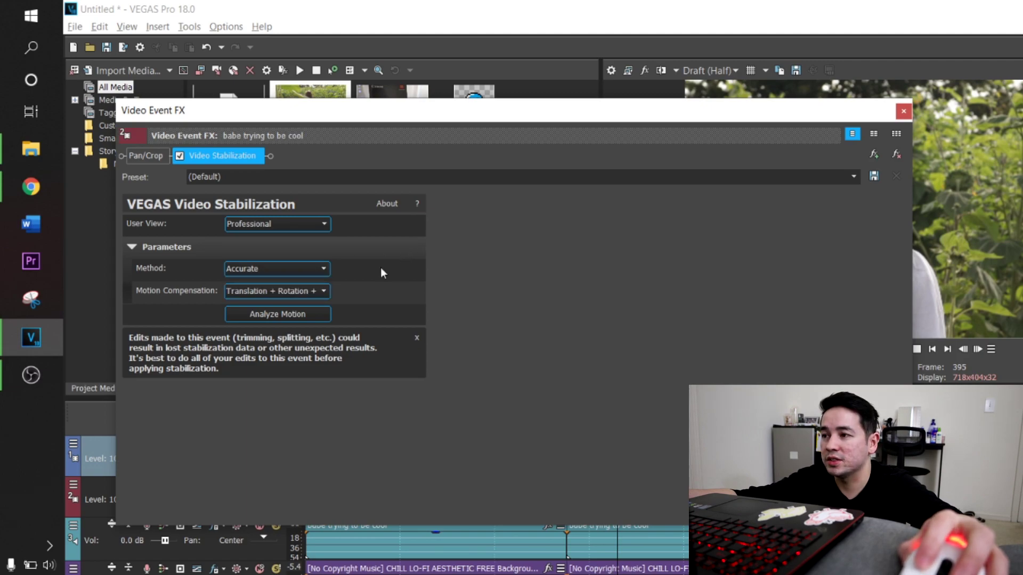
pyautogui.click(316, 292)
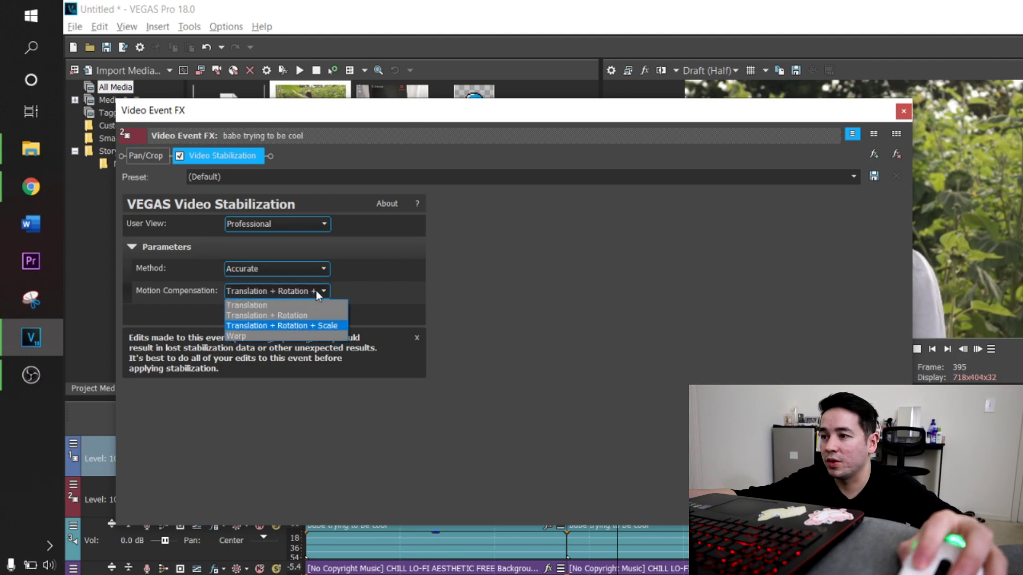
pyautogui.click(315, 291)
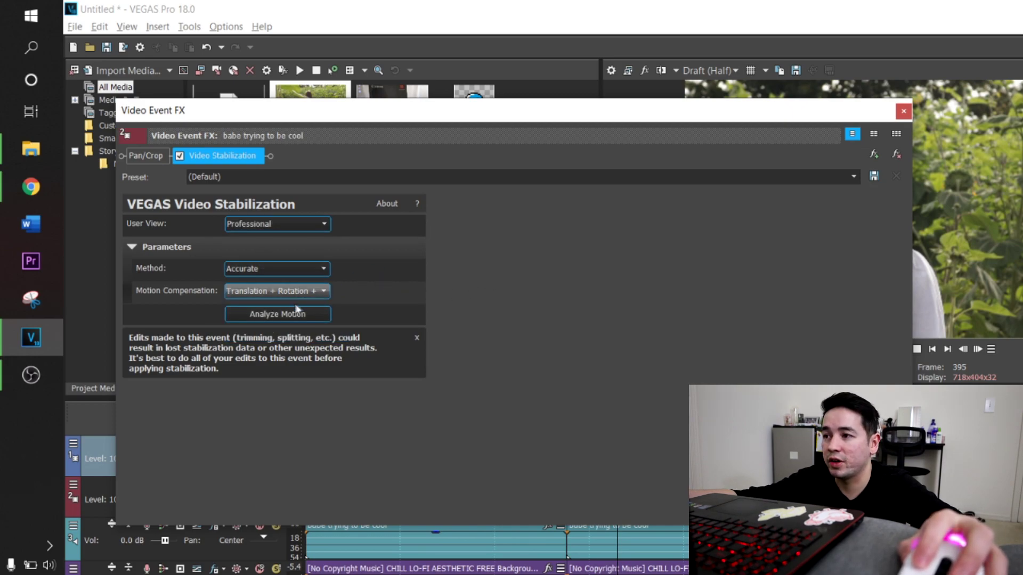
pyautogui.click(323, 291)
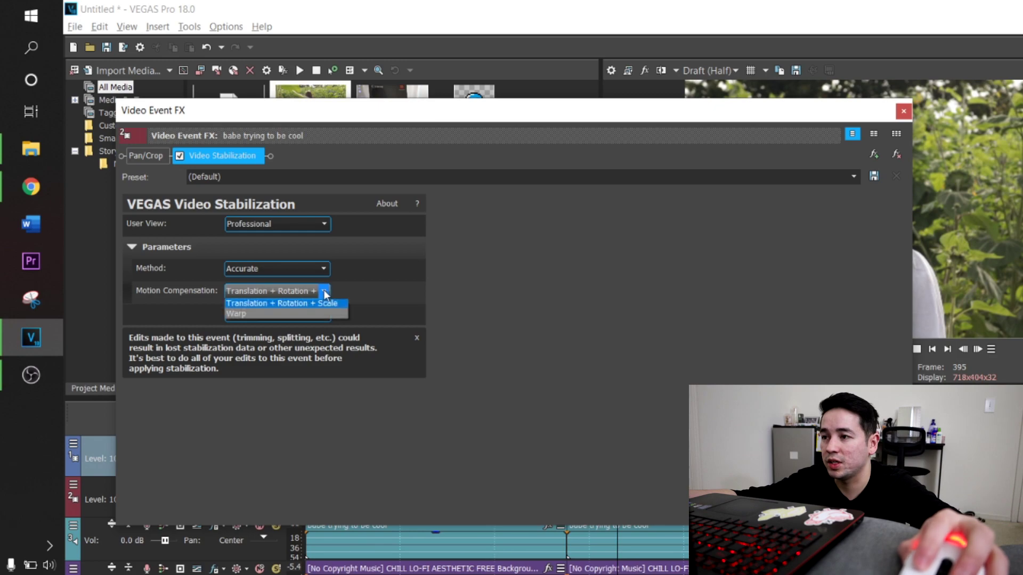
pyautogui.click(324, 290)
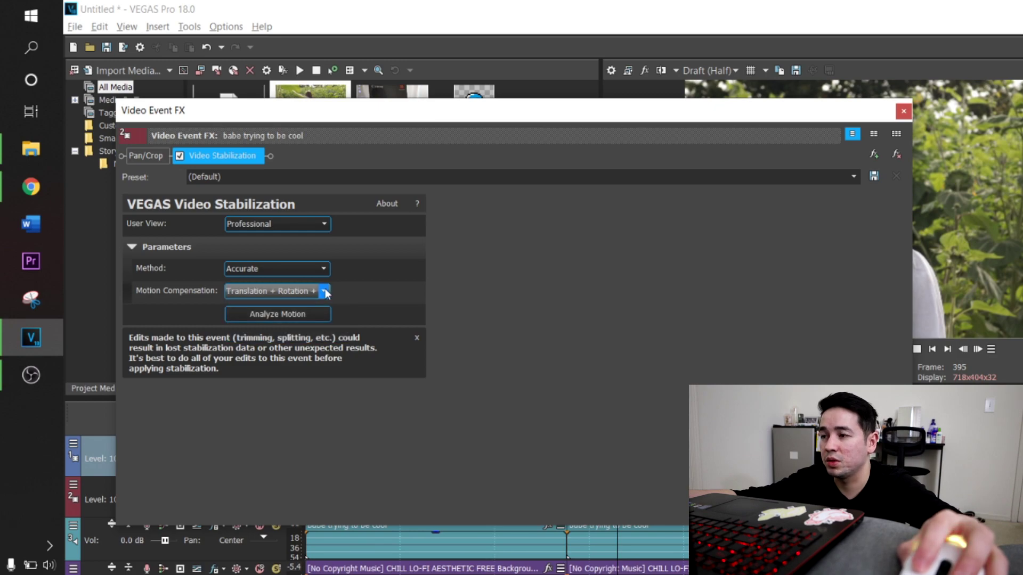
pyautogui.click(297, 314)
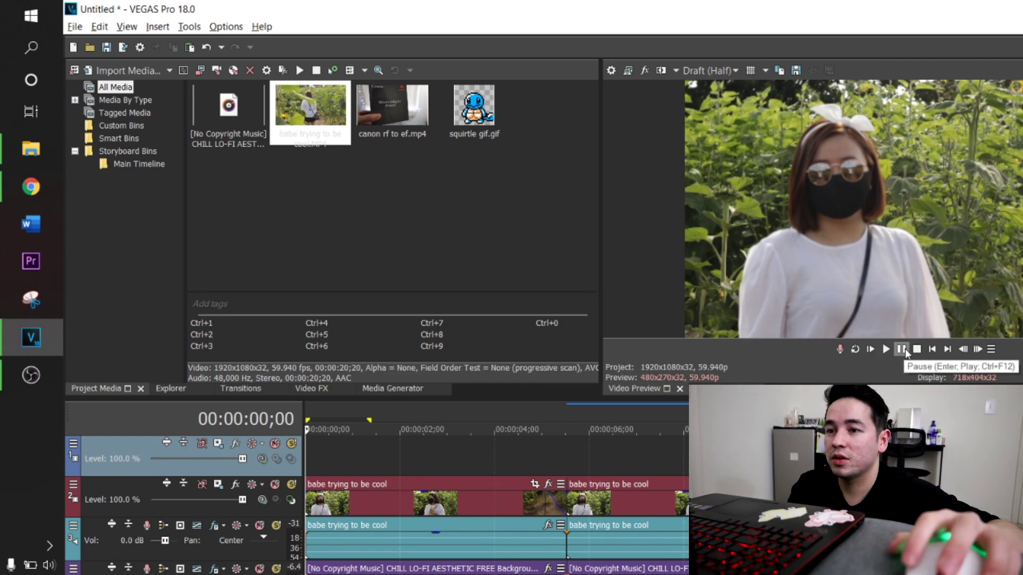
# Step: Play the original and stabilized clips from the timeline's start, pause, and set the preview quality to Preview (Half)
pyautogui.click(900, 351)
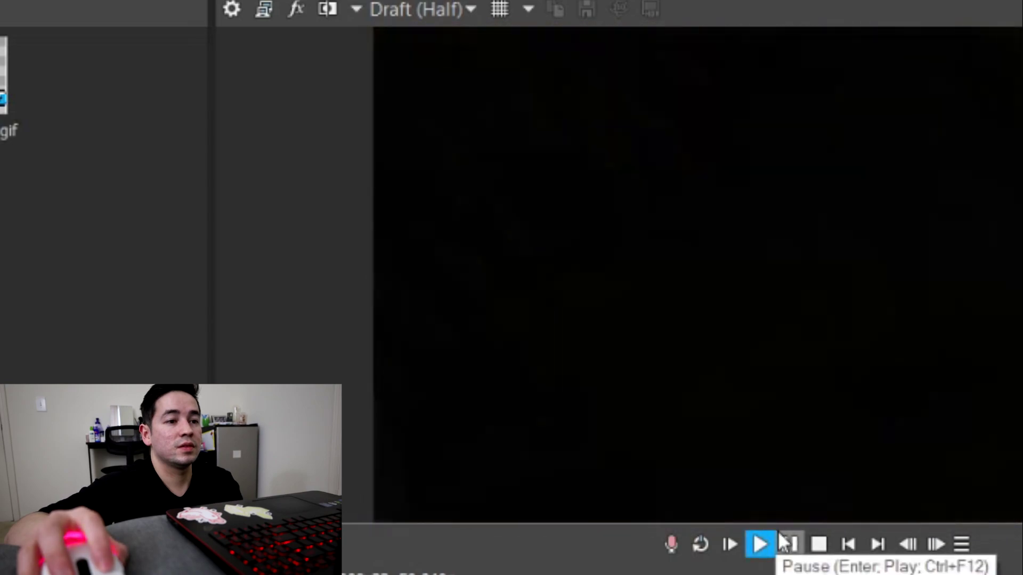
pyautogui.click(788, 544)
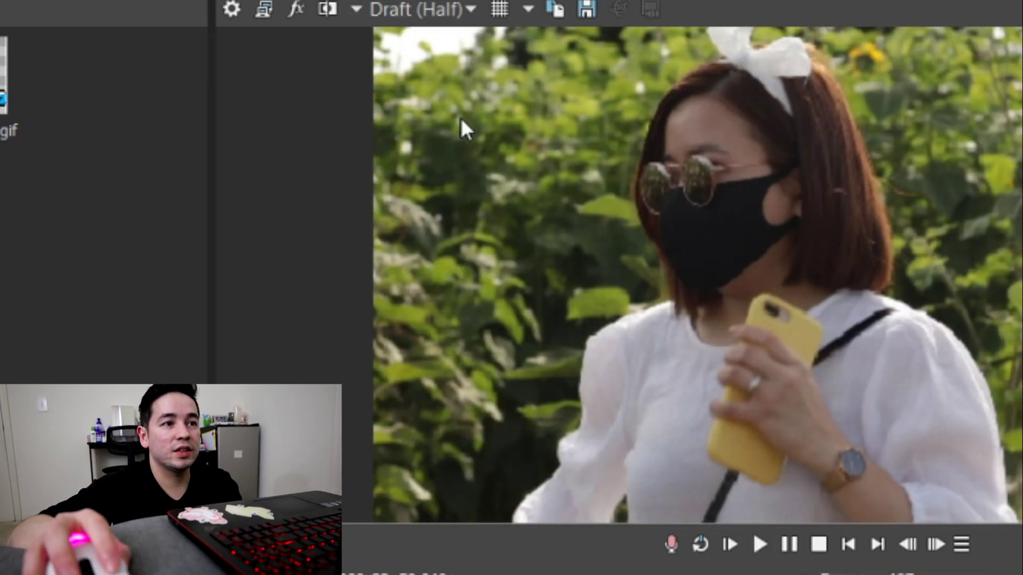
pyautogui.click(455, 17)
pyautogui.moveTo(473, 59)
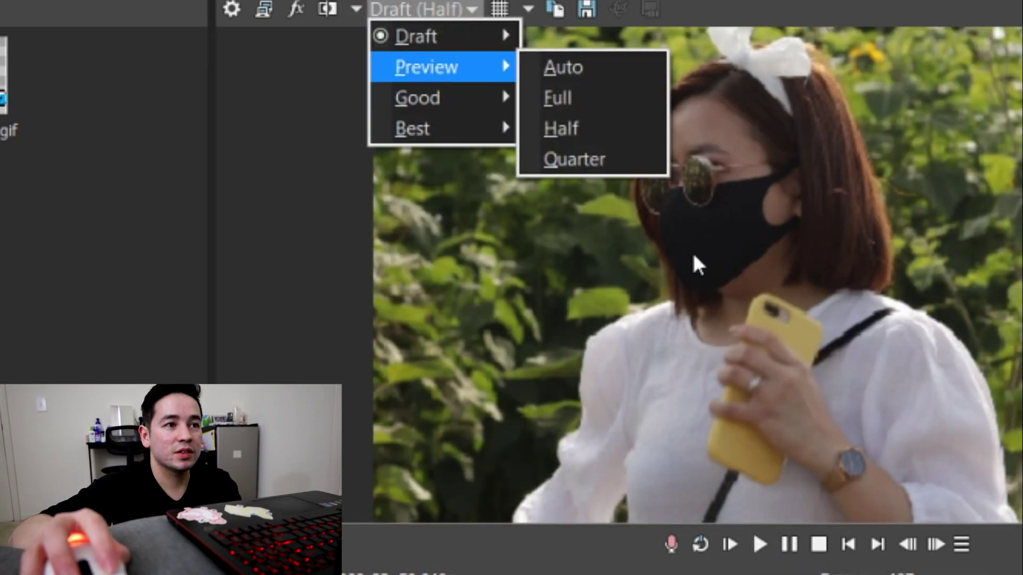
pyautogui.click(601, 123)
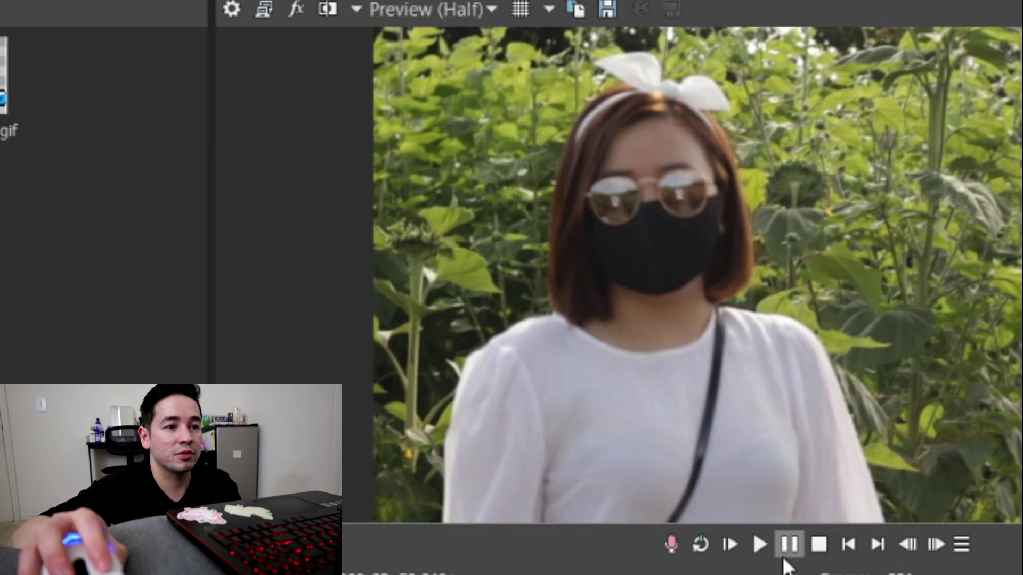
# Step: Replay the original and stabilized clips at the new preview quality to compare their camera shake
pyautogui.click(794, 542)
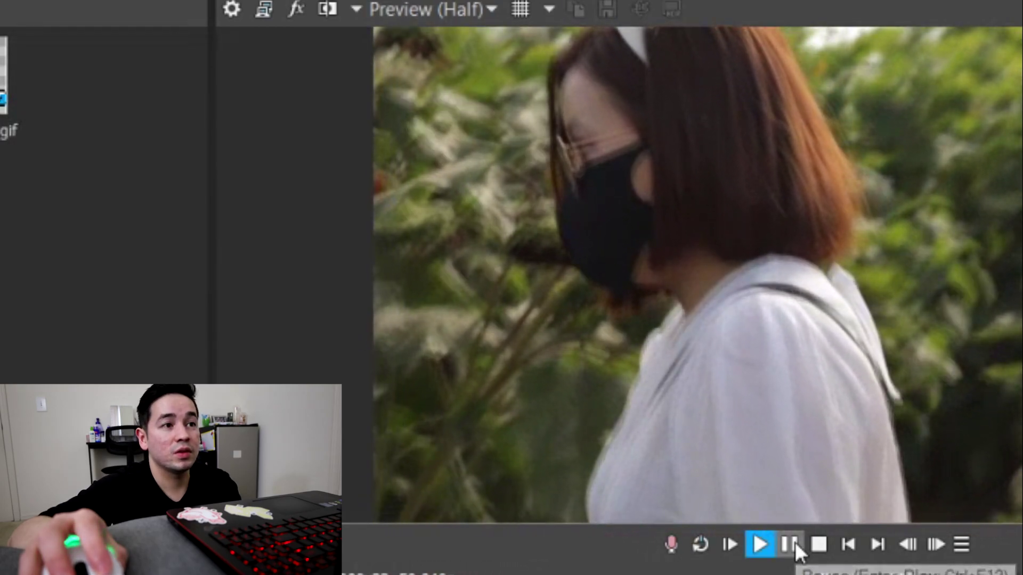
pyautogui.click(795, 543)
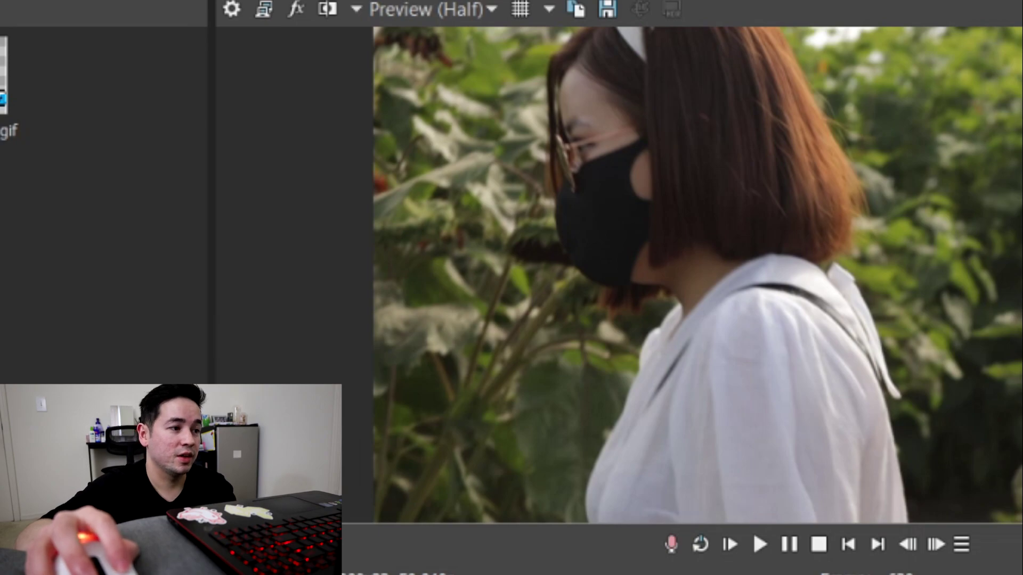
pyautogui.press('space')
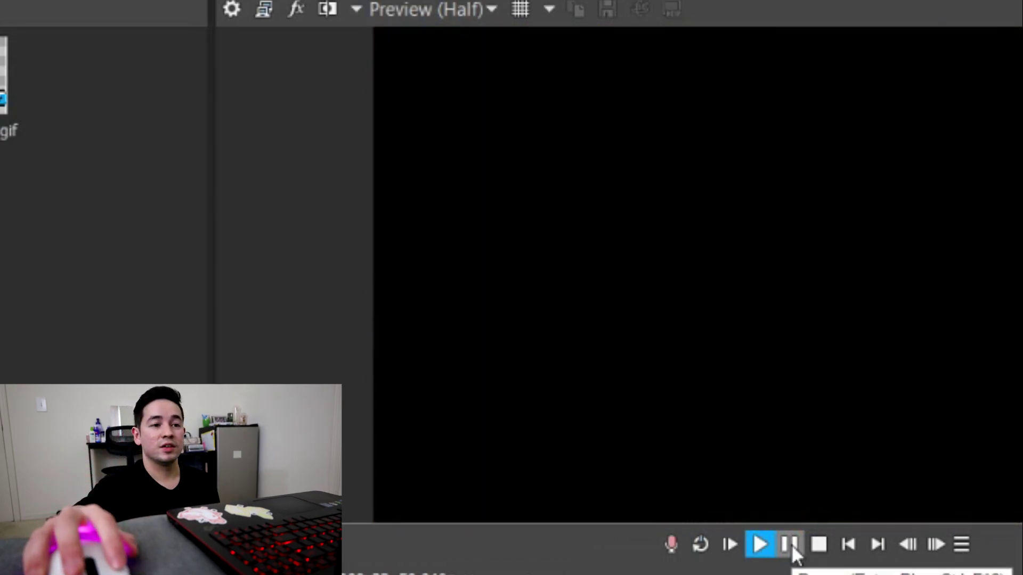
# Step: Pause the playback and check several moments of the first clip between 00:00:00;24 and 00:00:01;27, using the empty top video track
pyautogui.click(790, 545)
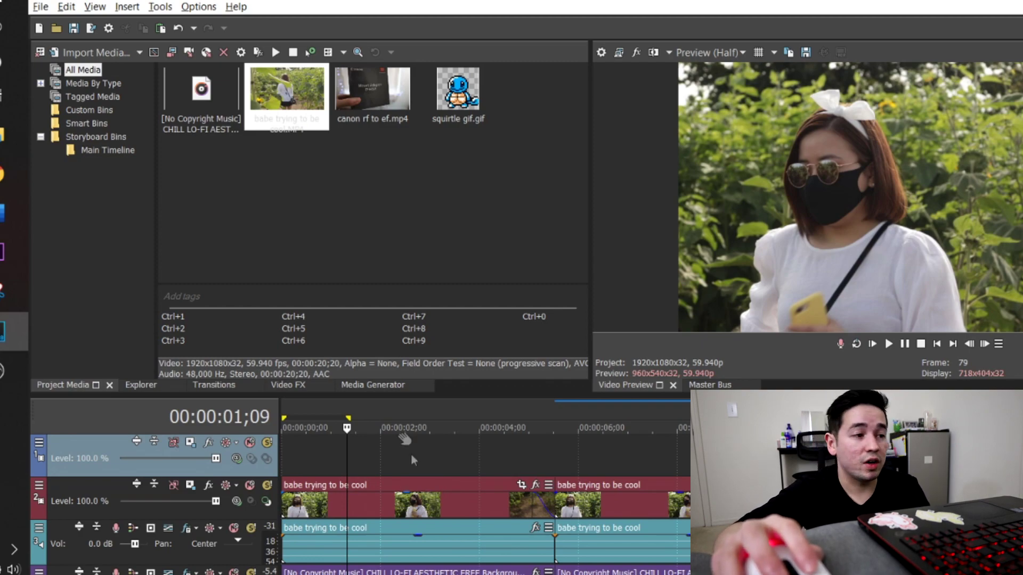
pyautogui.click(368, 459)
pyautogui.click(354, 457)
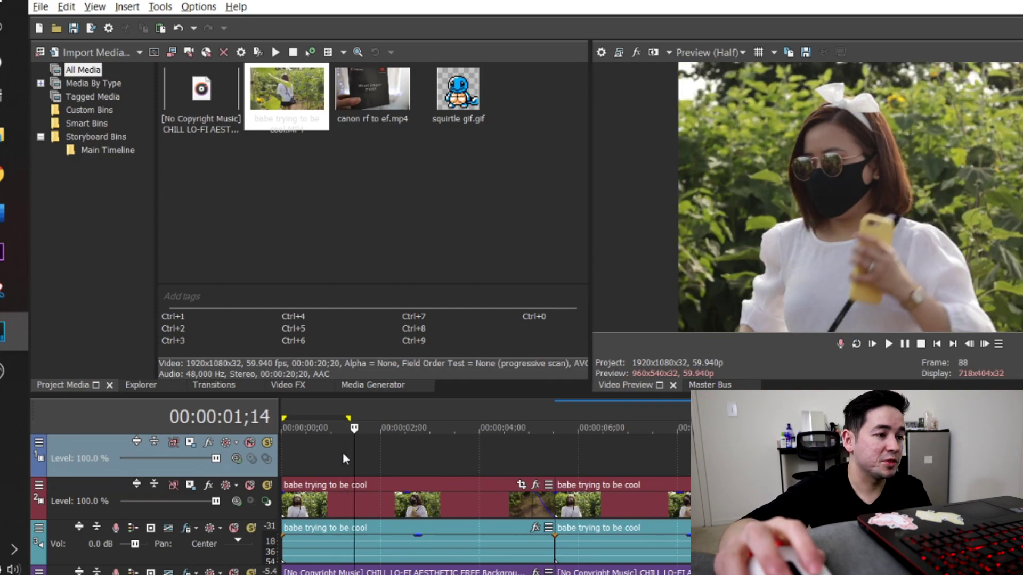
pyautogui.click(376, 456)
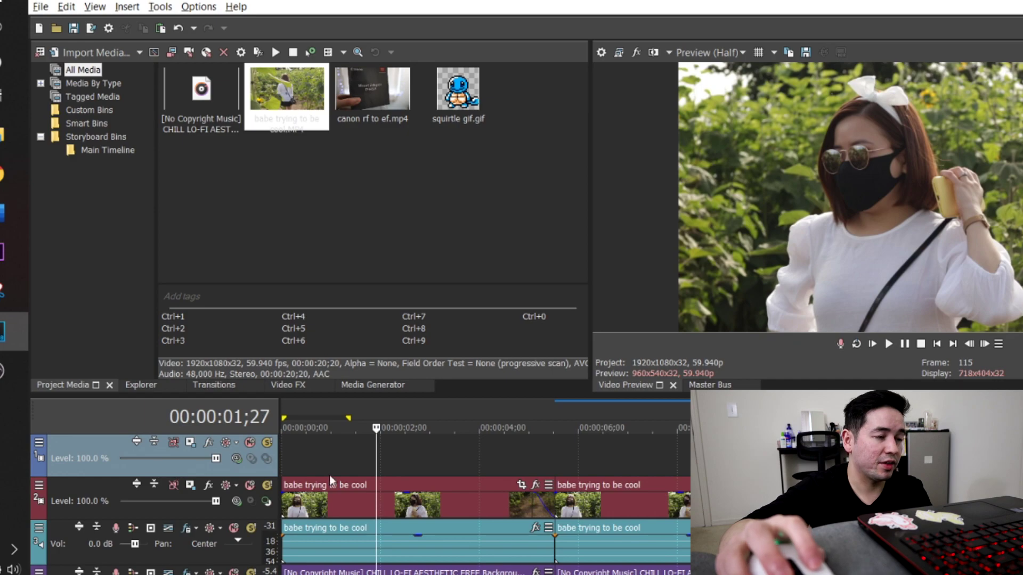
pyautogui.click(322, 461)
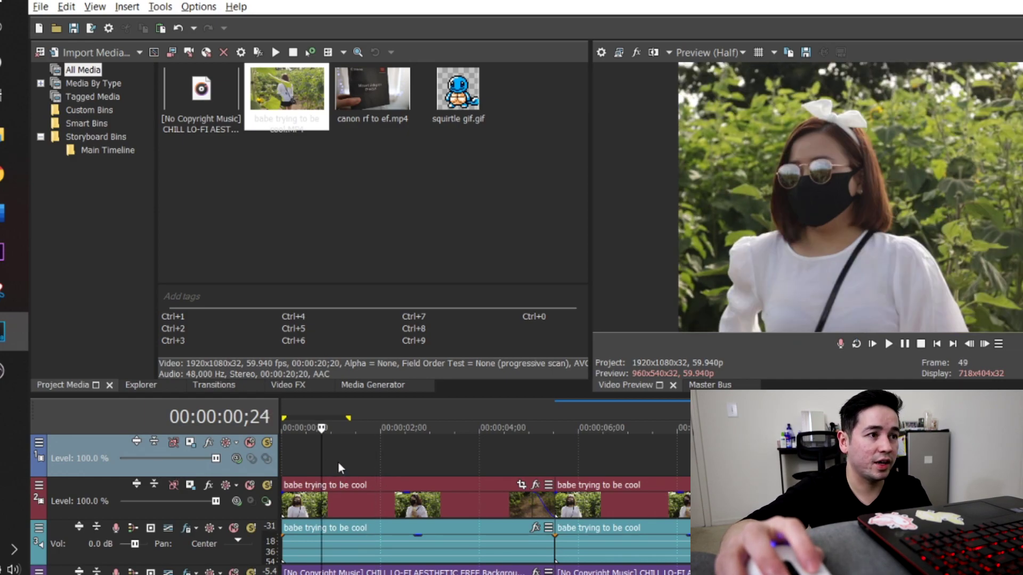
pyautogui.click(339, 467)
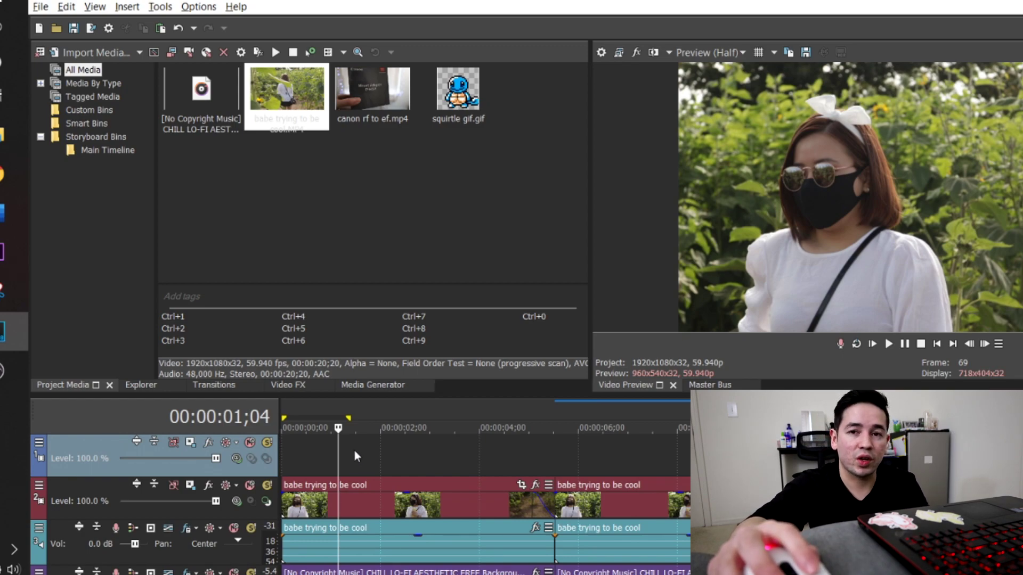
pyautogui.moveTo(353, 450); pyautogui.dragTo(359, 456)
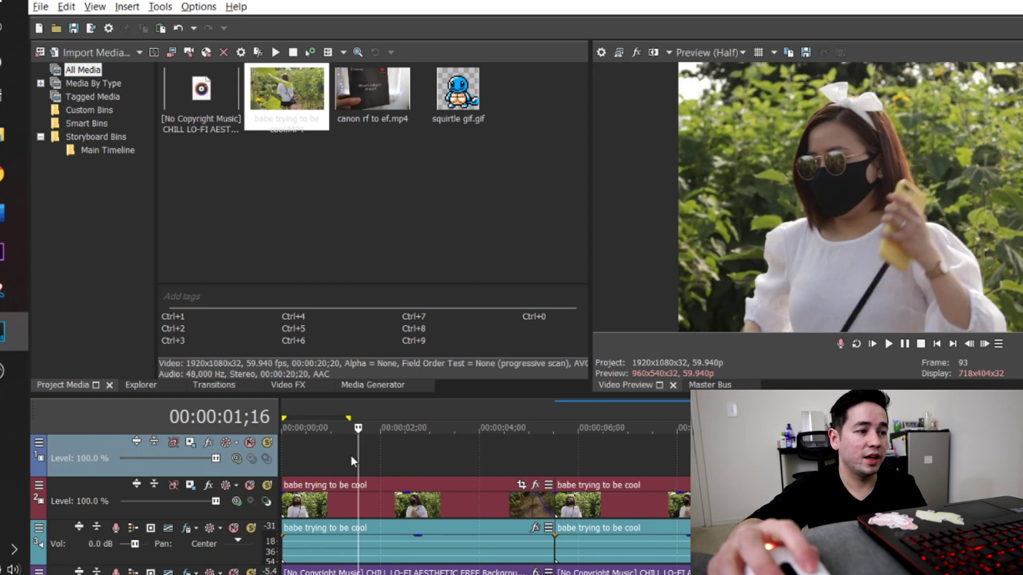
pyautogui.click(350, 455)
pyautogui.rightClick(362, 457)
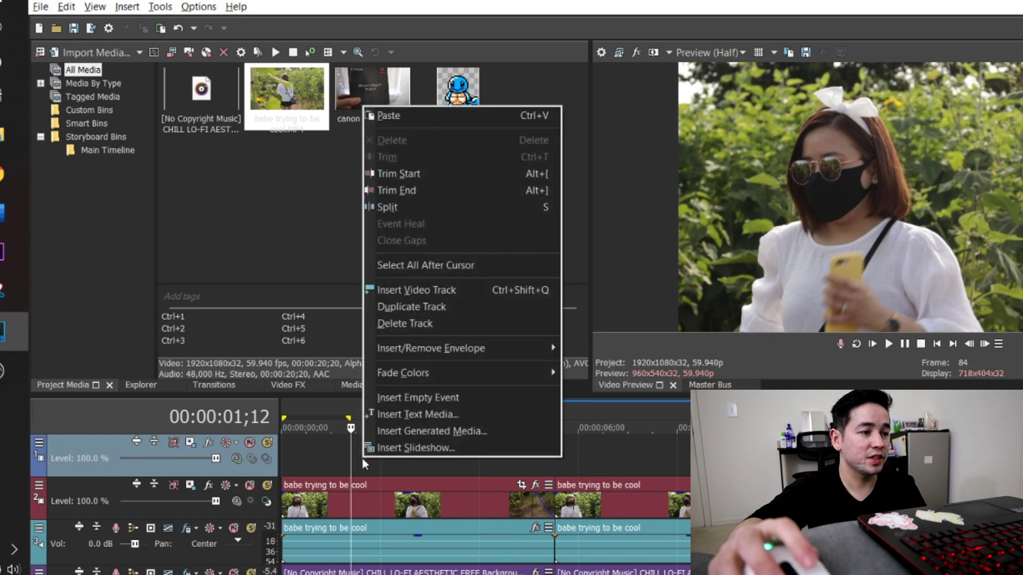
pyautogui.click(344, 459)
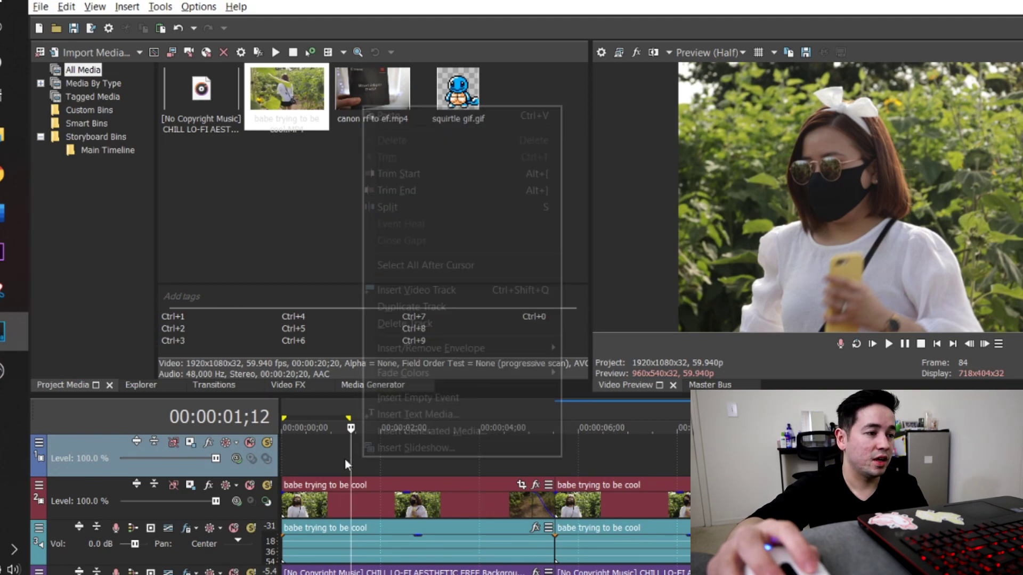
pyautogui.click(356, 461)
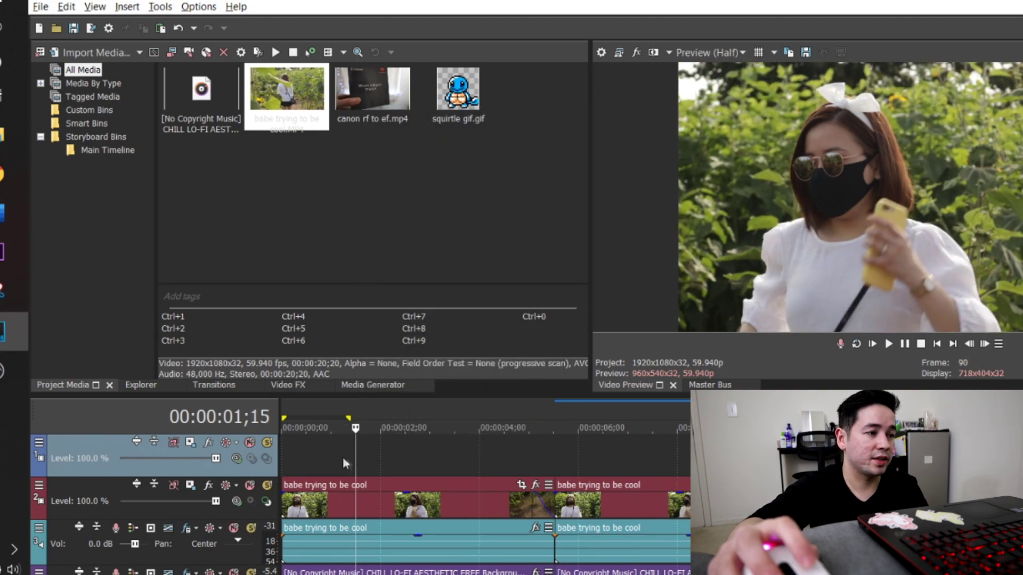
# Step: Insert a text media event on the empty top video track at 00:00:01;13
pyautogui.click(117, 509)
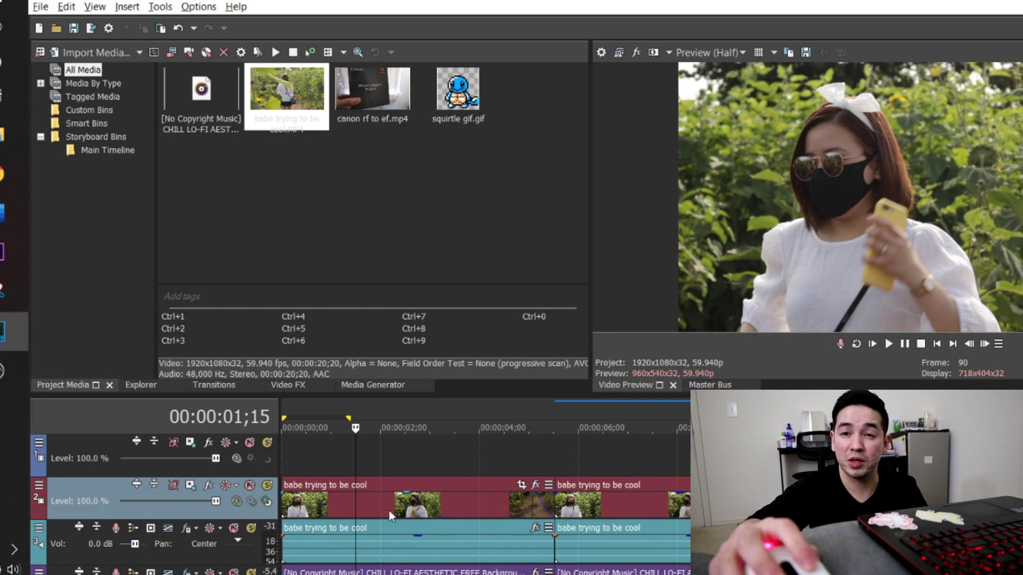
pyautogui.rightClick(370, 509)
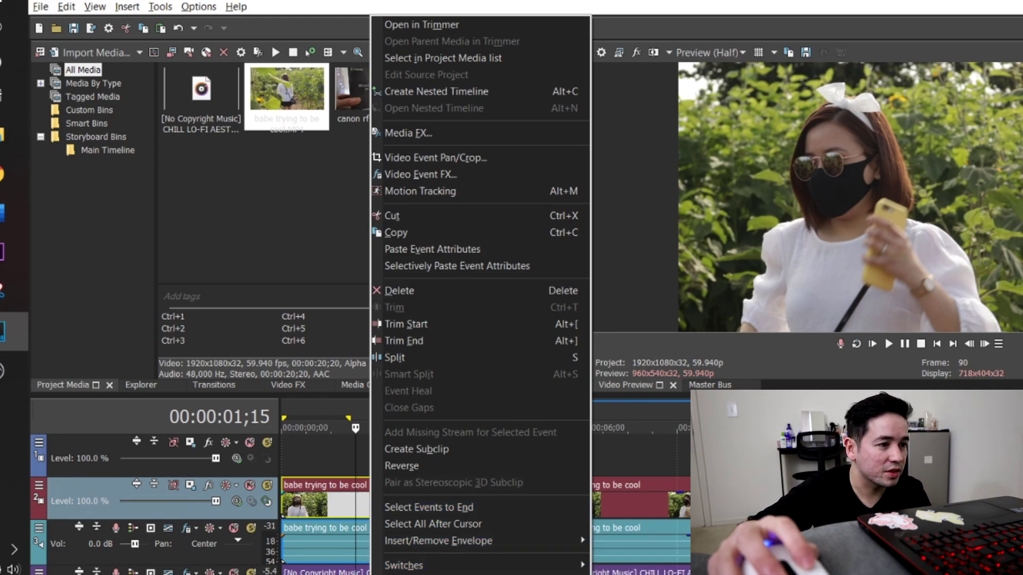
pyautogui.click(352, 457)
pyautogui.rightClick(365, 455)
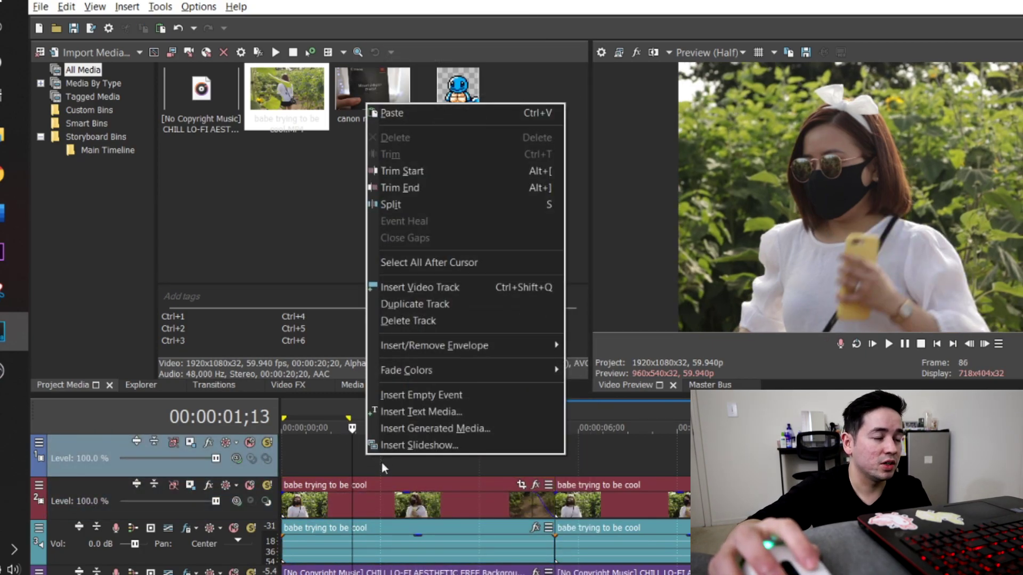
pyautogui.click(451, 412)
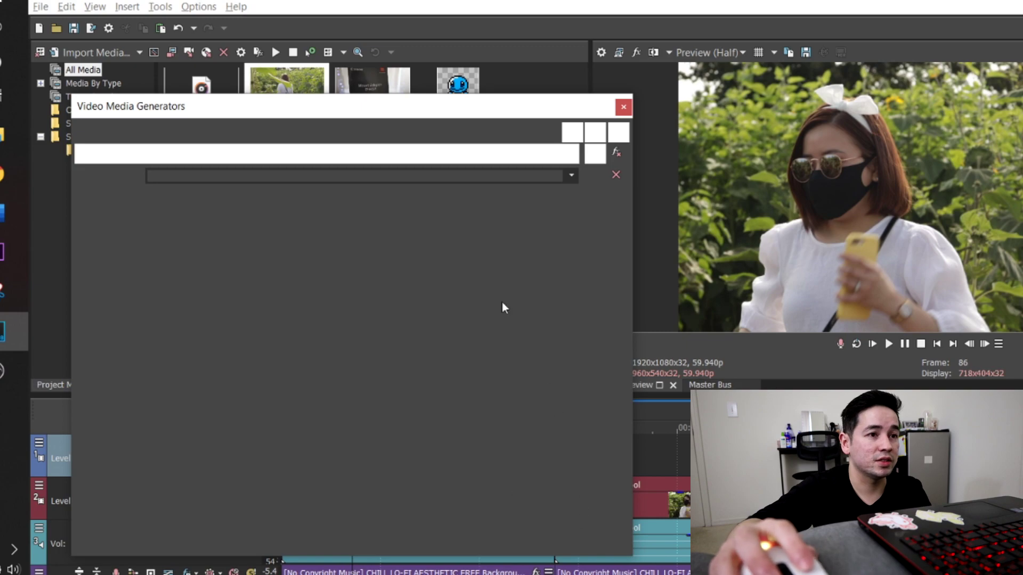
# Step: Replace the sample text of the title with "no effect", keeping the generator window clear of the preview
pyautogui.click(250, 308)
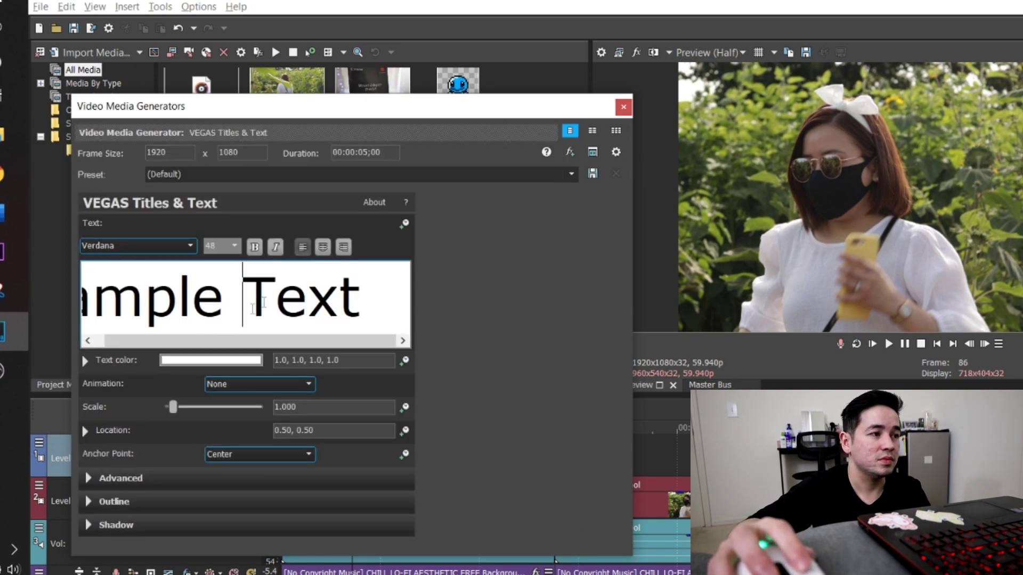
pyautogui.moveTo(425, 107); pyautogui.dragTo(534, 105)
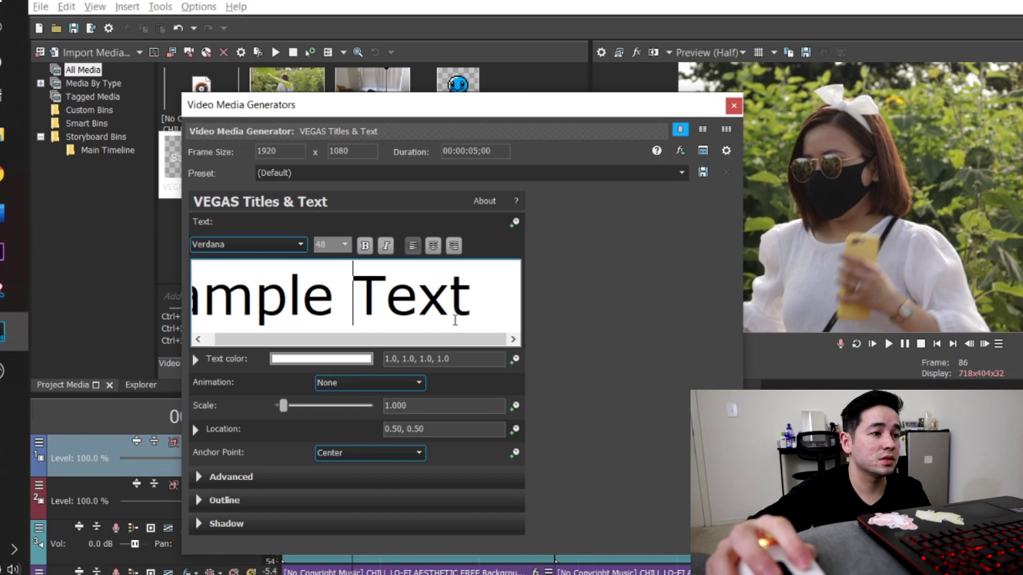
pyautogui.moveTo(397, 340); pyautogui.dragTo(387, 340)
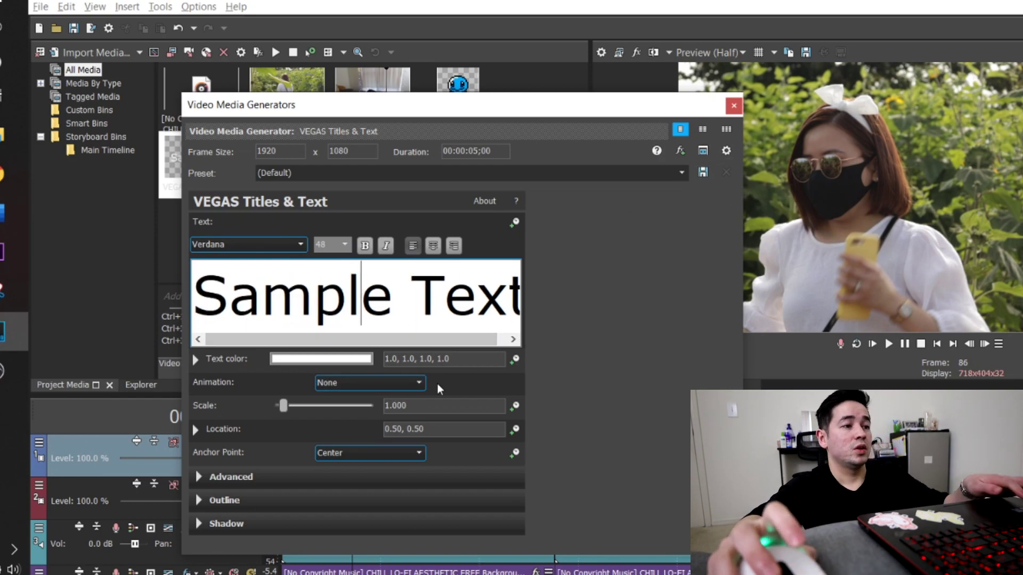
pyautogui.hotkey('ctrl', 'a')
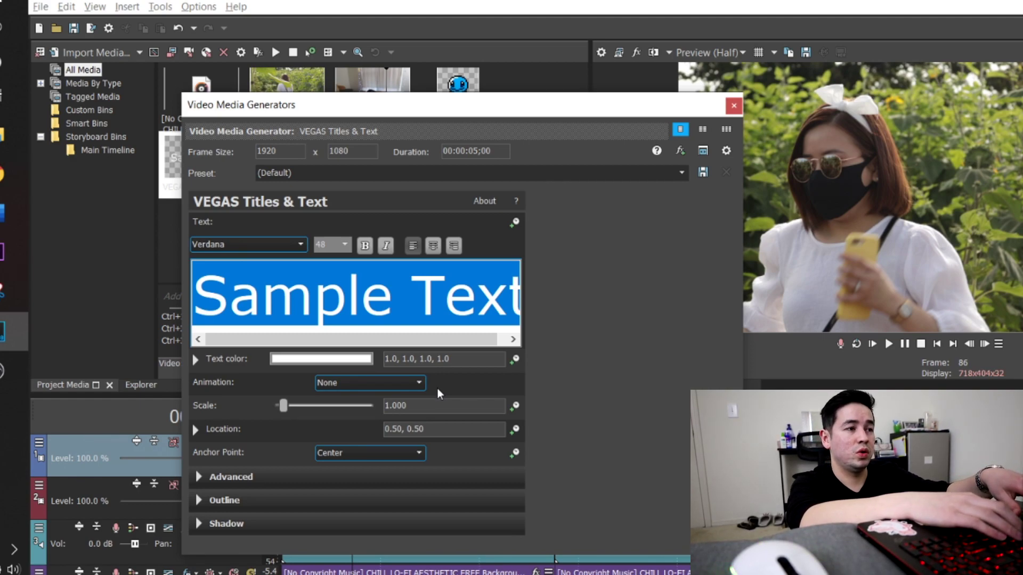
pyautogui.moveTo(587, 109); pyautogui.dragTo(603, 72)
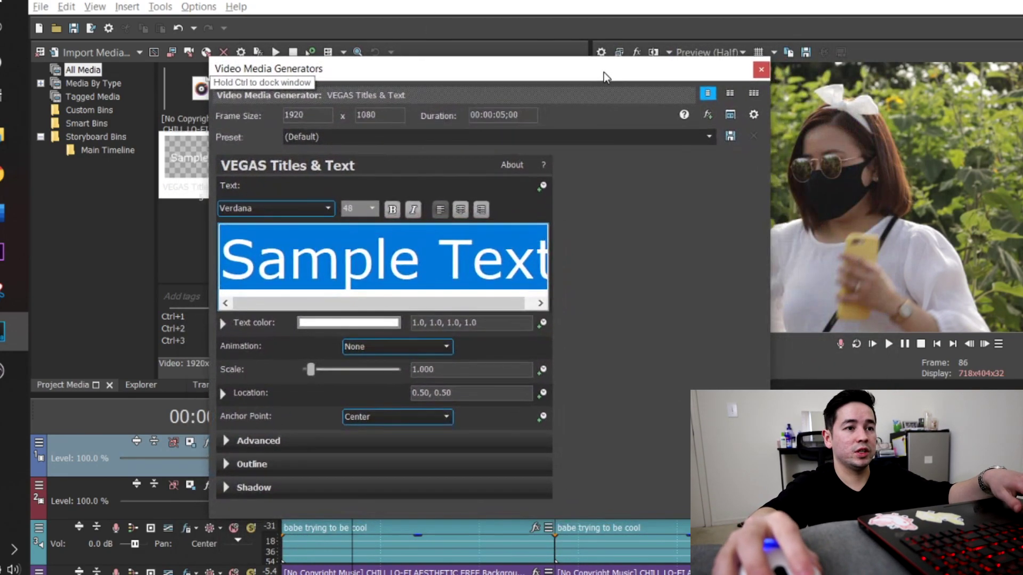
pyautogui.click(434, 288)
pyautogui.hotkey('ctrl', 'a')
pyautogui.write('no effect')
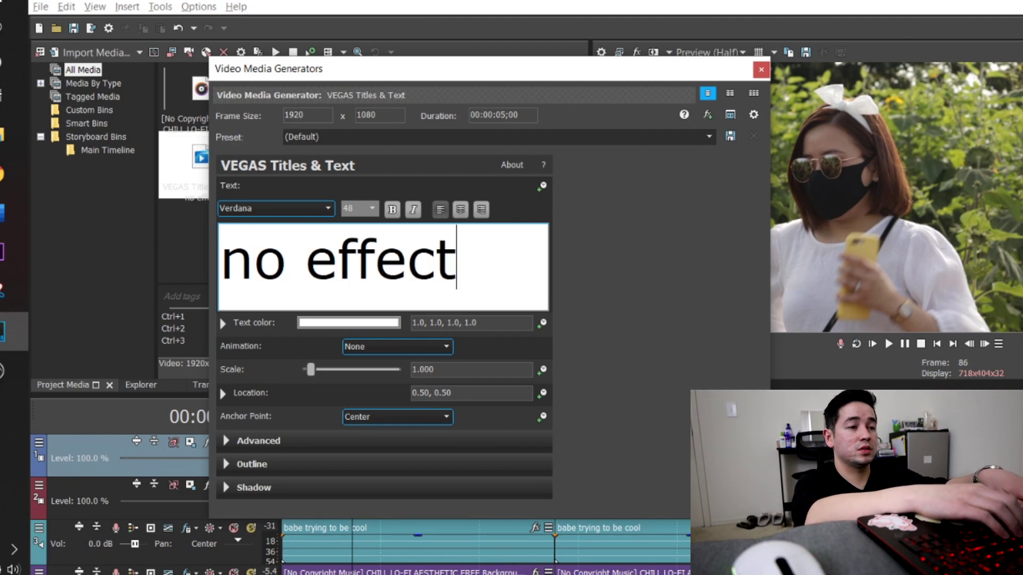
# Step: Change the word "effect" in the title so that it reads "no stabilization"
pyautogui.press('BackSpace')
pyautogui.press('BackSpace')
pyautogui.press('BackSpace')
pyautogui.press('BackSpace')
pyautogui.press('BackSpace')
pyautogui.press('BackSpace')
pyautogui.write('sta')
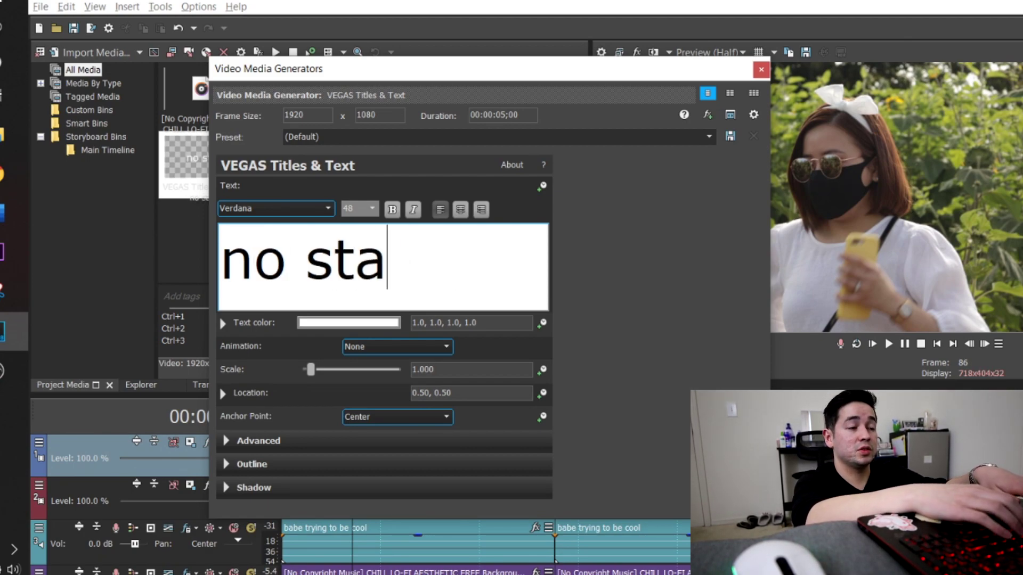
pyautogui.write('bilization')
# Step: Set the font of the whole title text to Century Gothic
pyautogui.hotkey('ctrl', 'a')
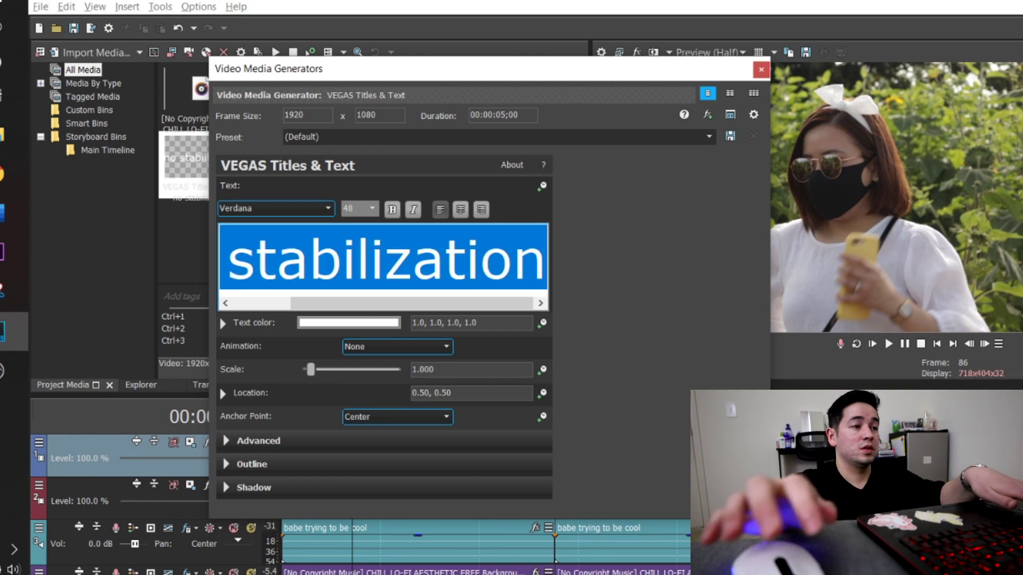
pyautogui.click(304, 210)
pyautogui.scroll(10, 270, 319)
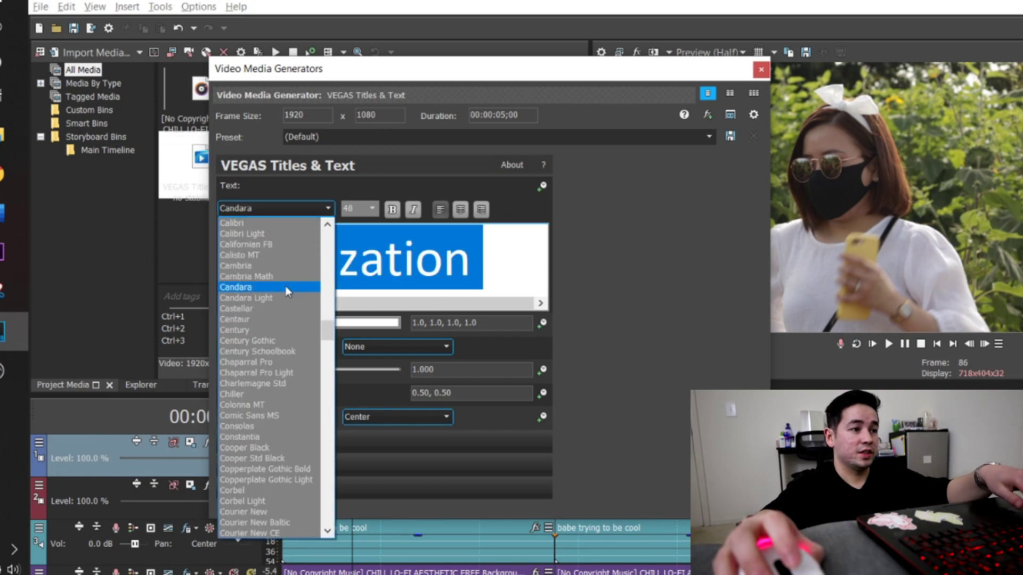
pyautogui.click(247, 340)
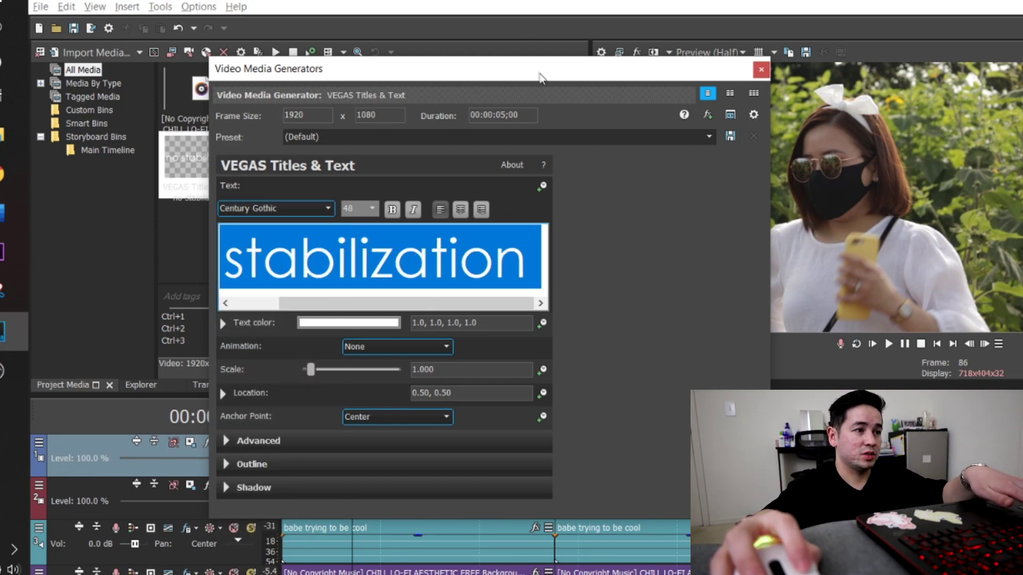
# Step: Expand the title's location settings and move the text down to about 0.48, 0.15 in the frame
pyautogui.moveTo(545, 78); pyautogui.dragTo(688, 184)
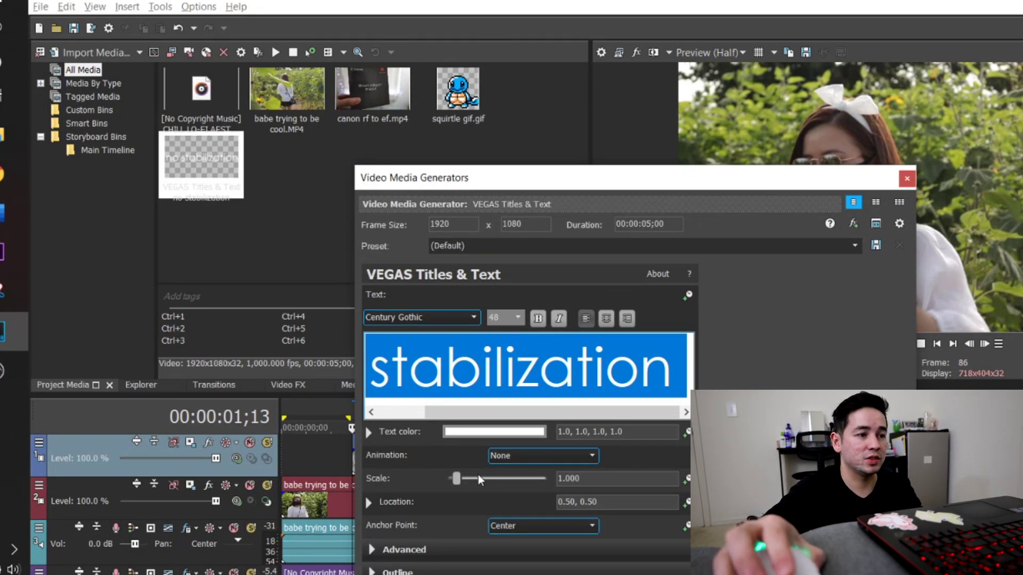
pyautogui.click(367, 502)
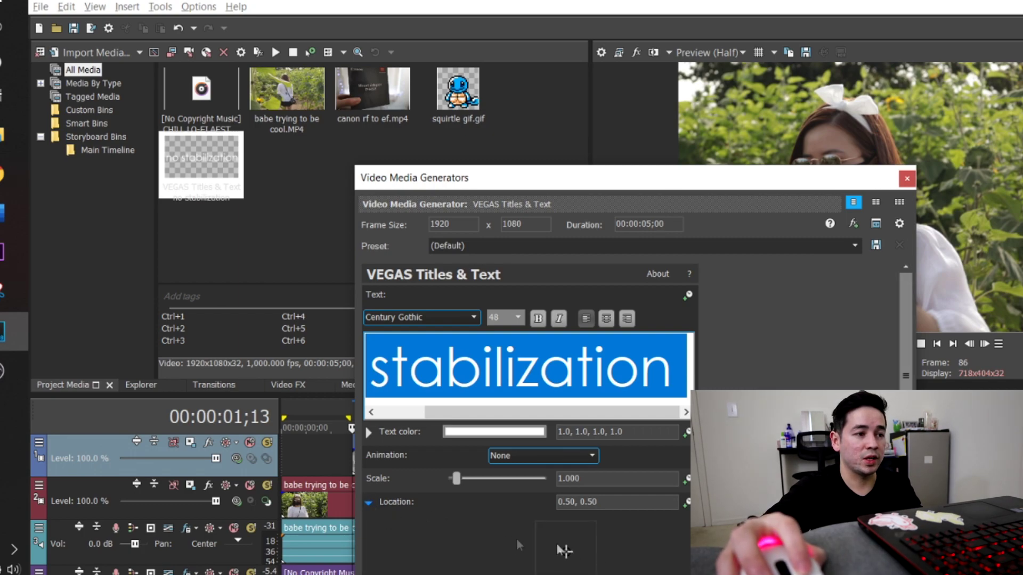
pyautogui.moveTo(566, 554); pyautogui.dragTo(565, 564)
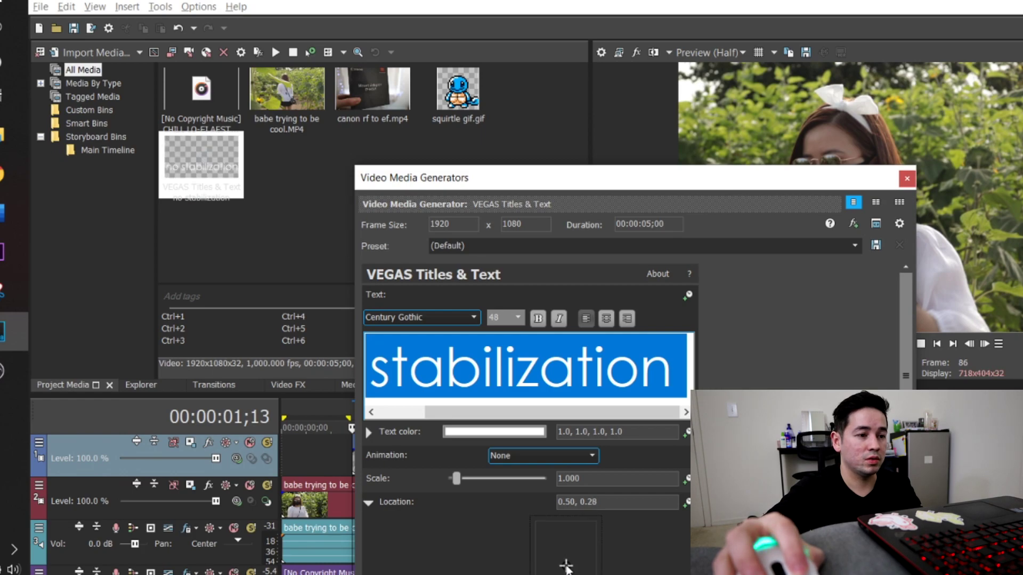
pyautogui.moveTo(565, 566); pyautogui.dragTo(565, 571)
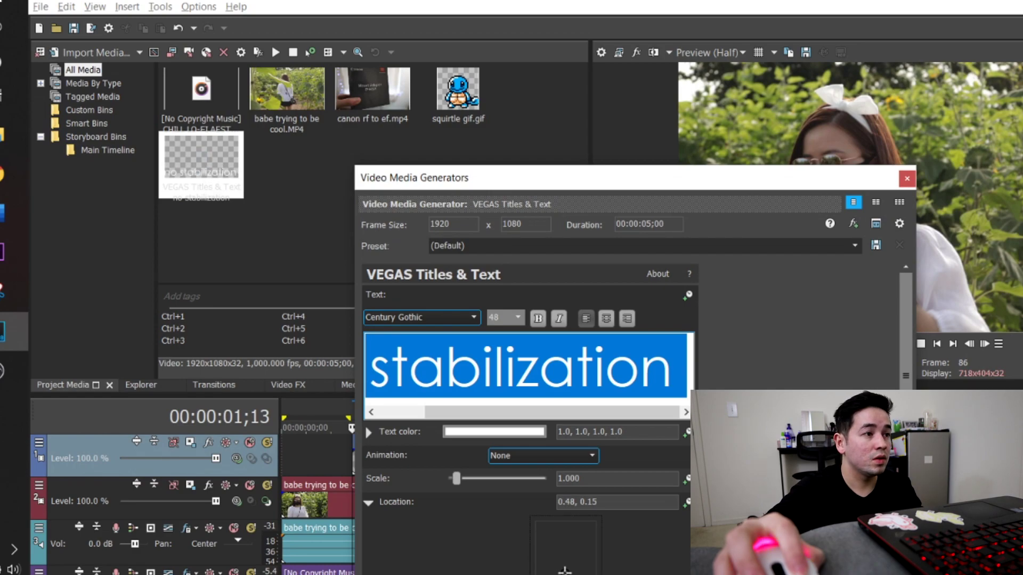
# Step: Try font size 24 on the whole title text, then settle on size 36
pyautogui.click(652, 334)
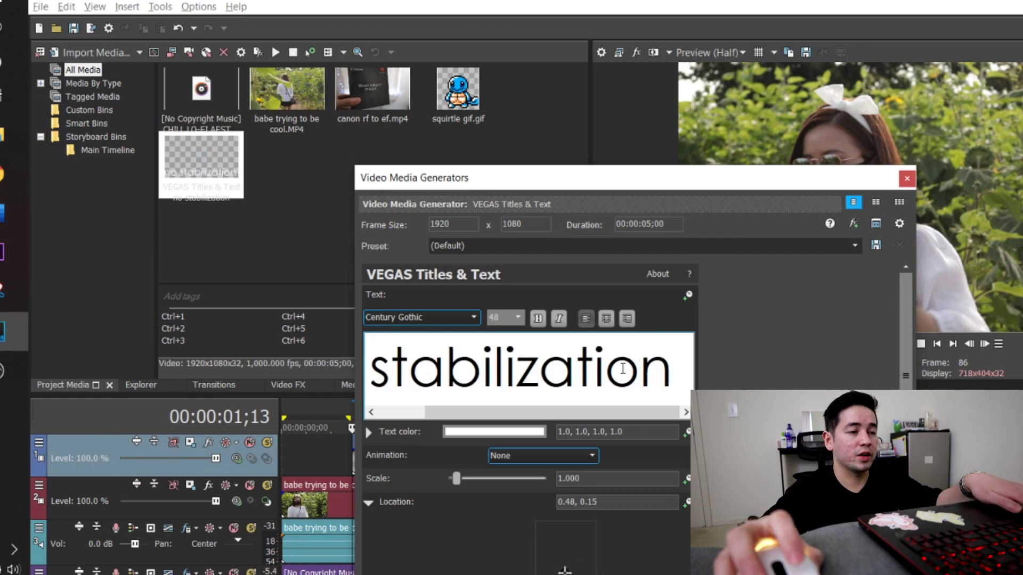
pyautogui.hotkey('ctrl', 'a')
pyautogui.click(517, 318)
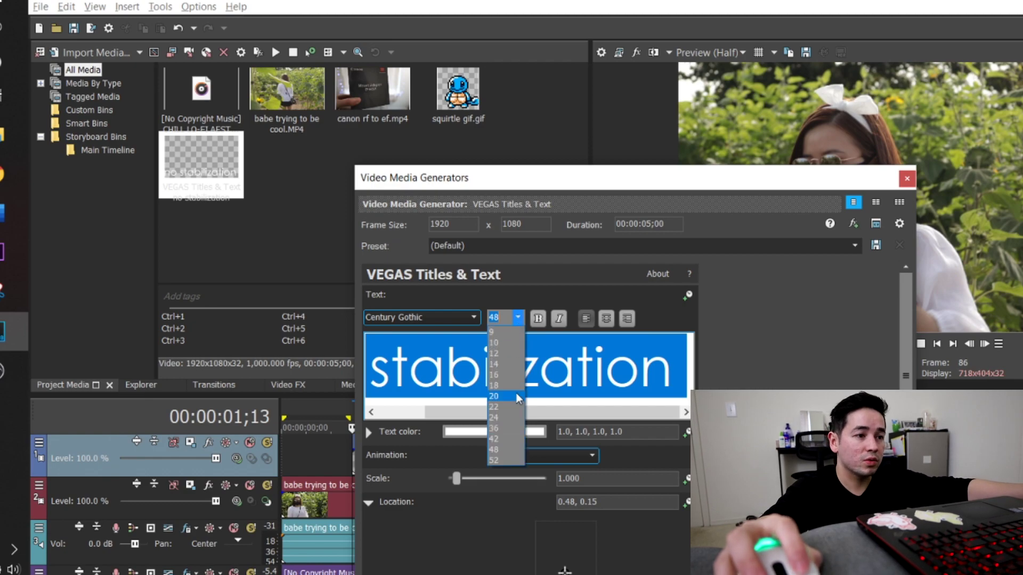
pyautogui.click(495, 417)
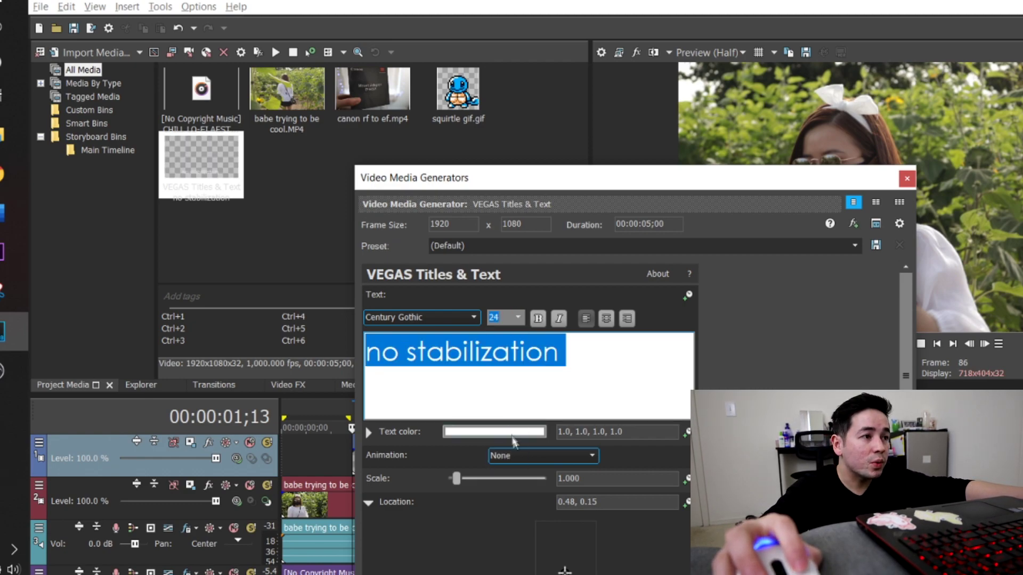
pyautogui.click(518, 318)
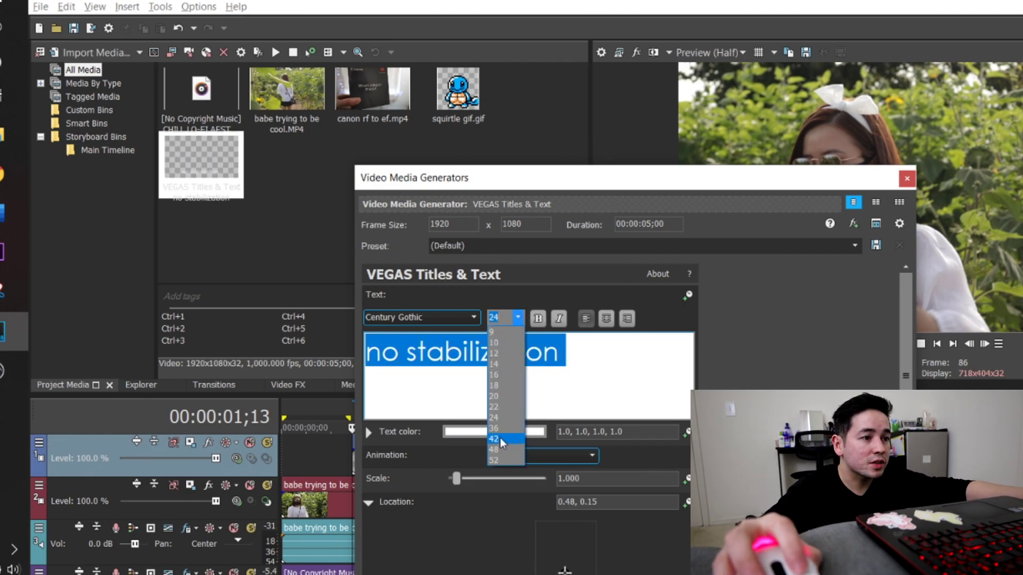
pyautogui.click(498, 431)
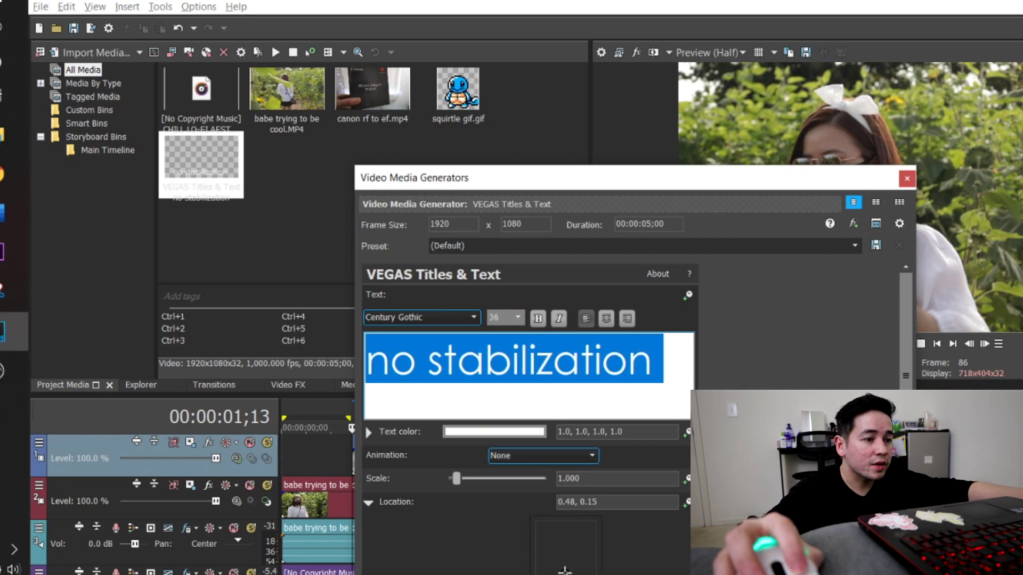
# Step: Adjust the location of the "no stabilization" text to about 0.50, 0.14 in the frame
pyautogui.click(538, 539)
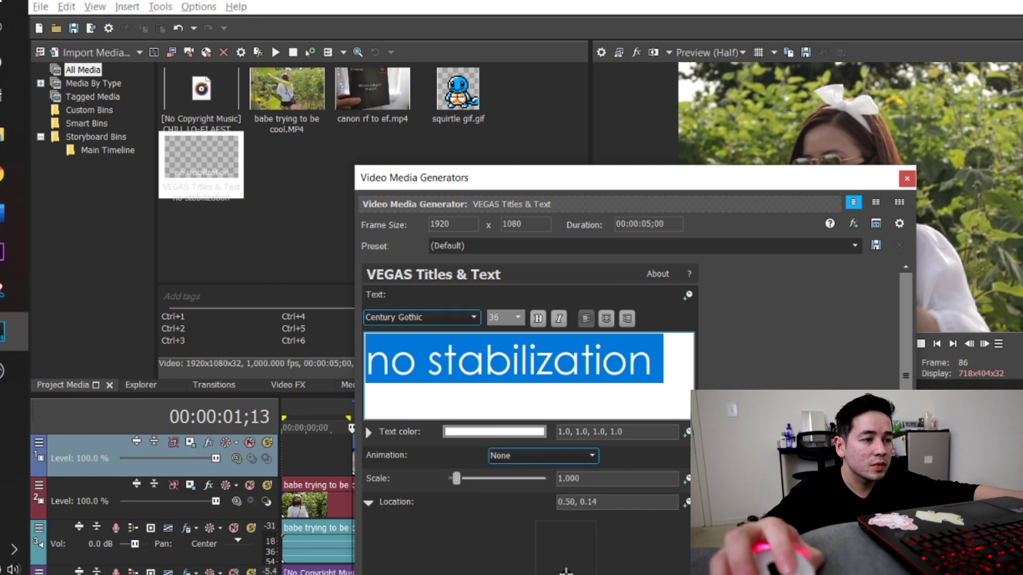
pyautogui.scroll(-2, 527, 416)
pyautogui.scroll(2, 527, 415)
pyautogui.scroll(-2, 528, 415)
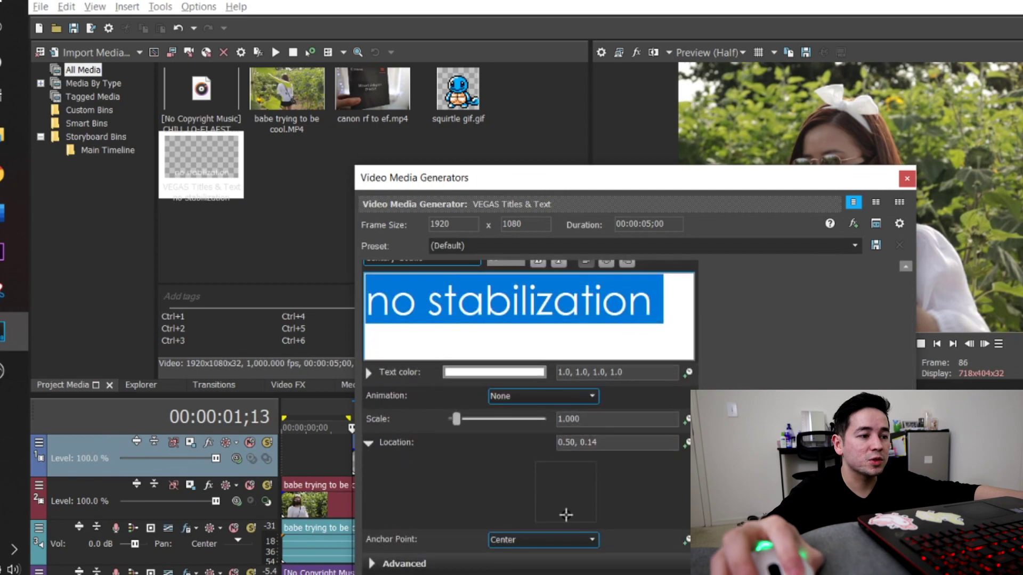
# Step: Set the title's animation to Scroll Left and move the title event back to the start of the timeline
pyautogui.click(593, 396)
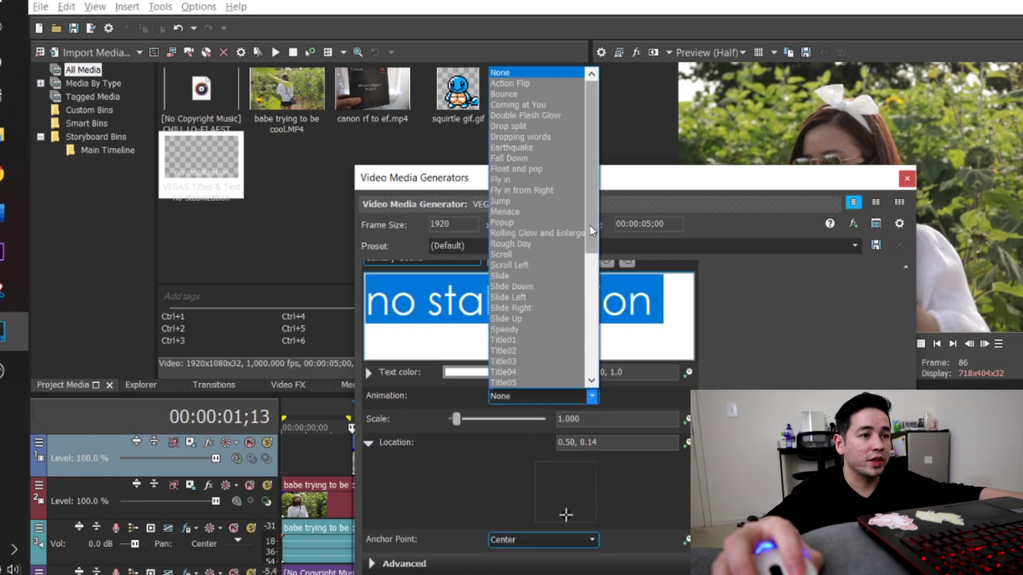
pyautogui.scroll(-3, 590, 225)
pyautogui.scroll(3, 590, 226)
pyautogui.scroll(-5, 599, 116)
pyautogui.scroll(5, 605, 125)
pyautogui.scroll(-7, 580, 340)
pyautogui.scroll(-2, 580, 339)
pyautogui.scroll(8, 580, 235)
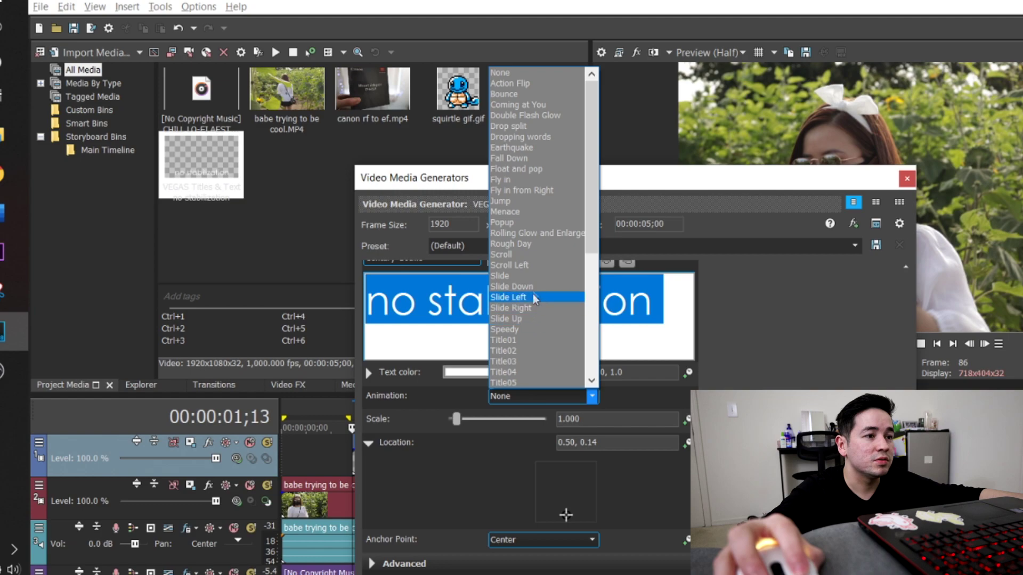
pyautogui.click(532, 265)
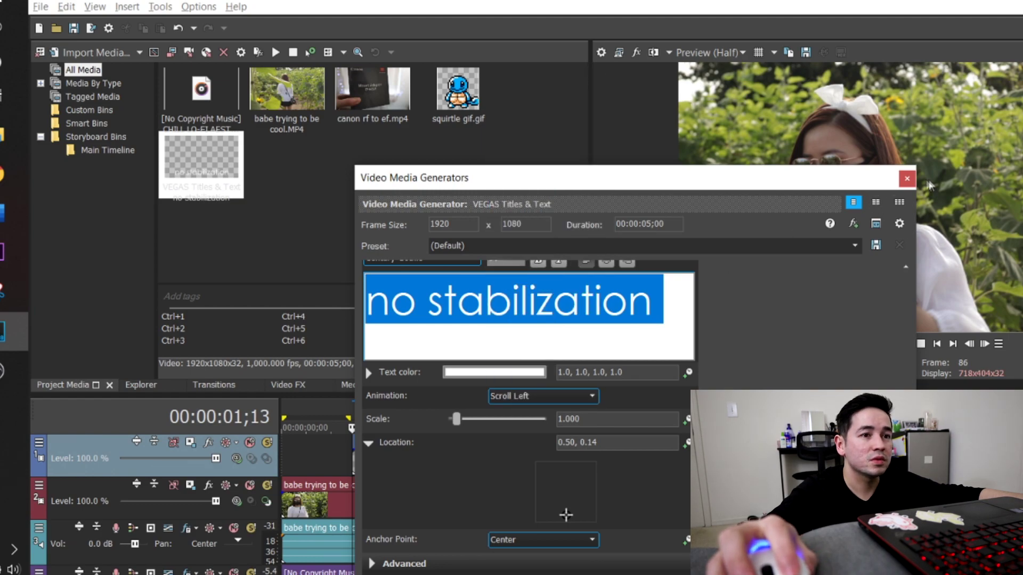
pyautogui.click(907, 178)
pyautogui.moveTo(476, 467); pyautogui.dragTo(403, 459)
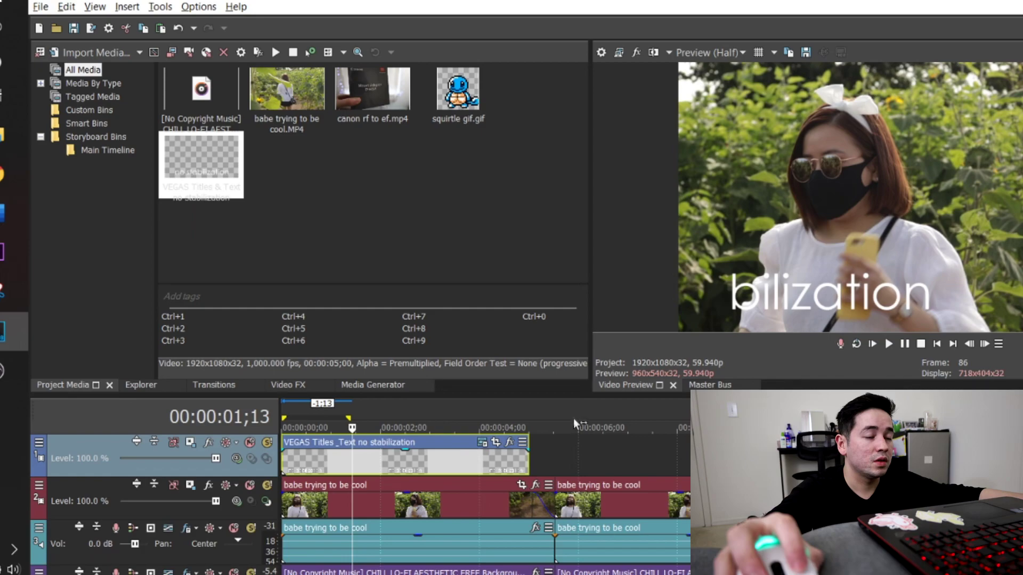
# Step: Insert text media on the title track at 00:00:05;15, where the second clip starts, reading "with stabilization"
pyautogui.click(557, 447)
pyautogui.rightClick(558, 454)
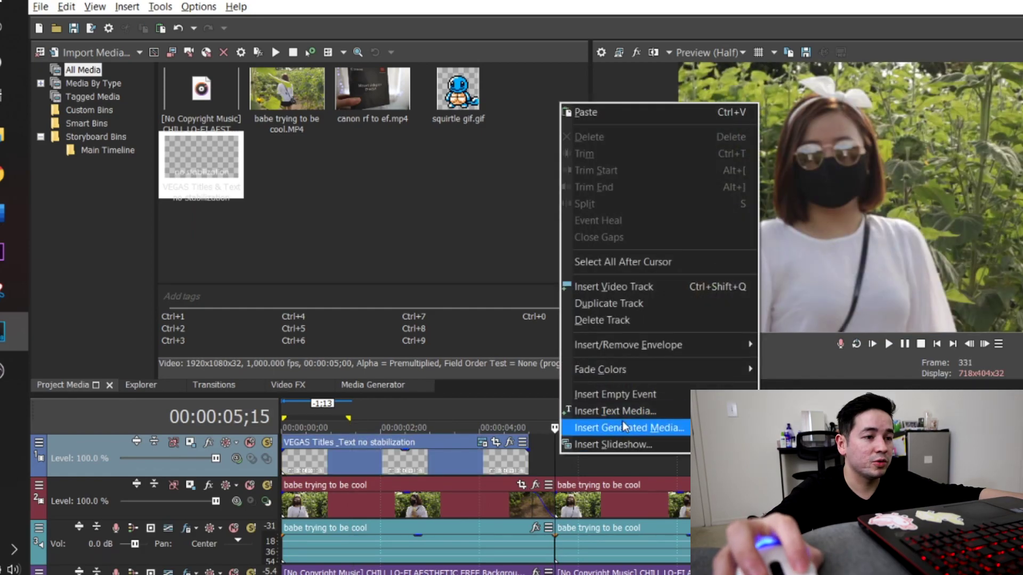
pyautogui.click(622, 414)
pyautogui.click(554, 367)
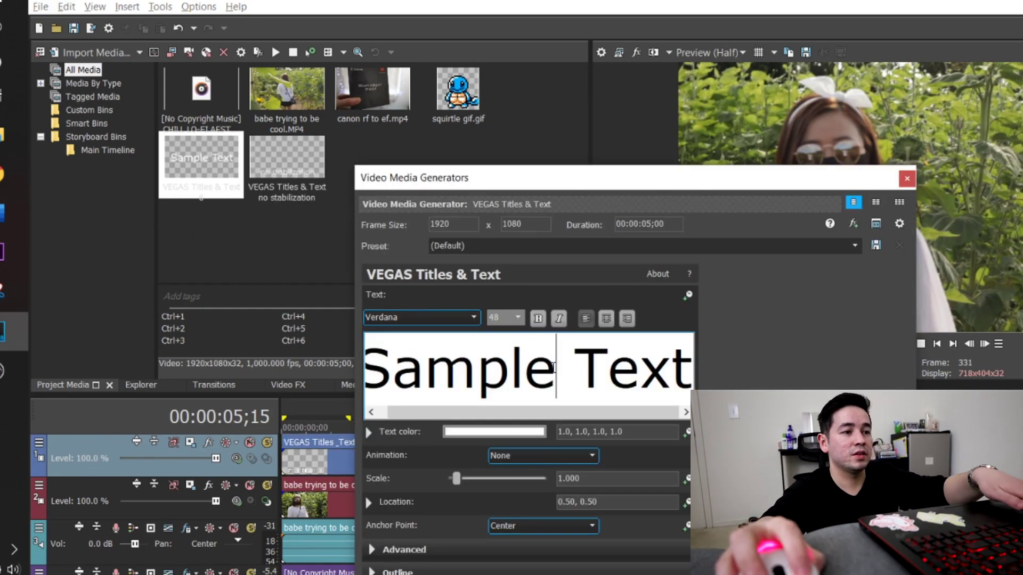
pyautogui.hotkey('ctrl', 'a')
pyautogui.write('with stabilization')
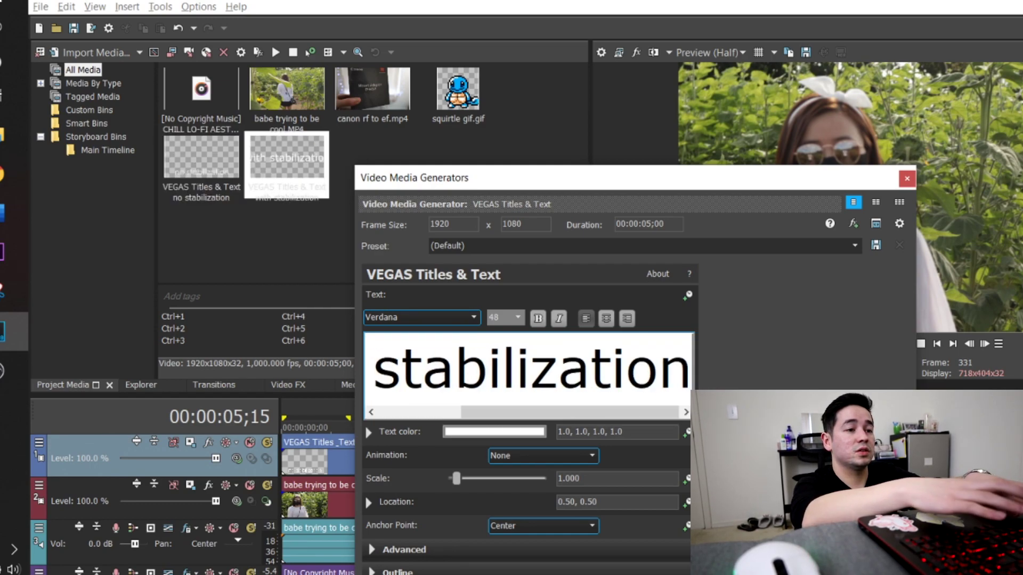
# Step: Format the whole "with stabilization" text in Century Gothic at size 36
pyautogui.hotkey('ctrl', 'a')
pyautogui.click(445, 319)
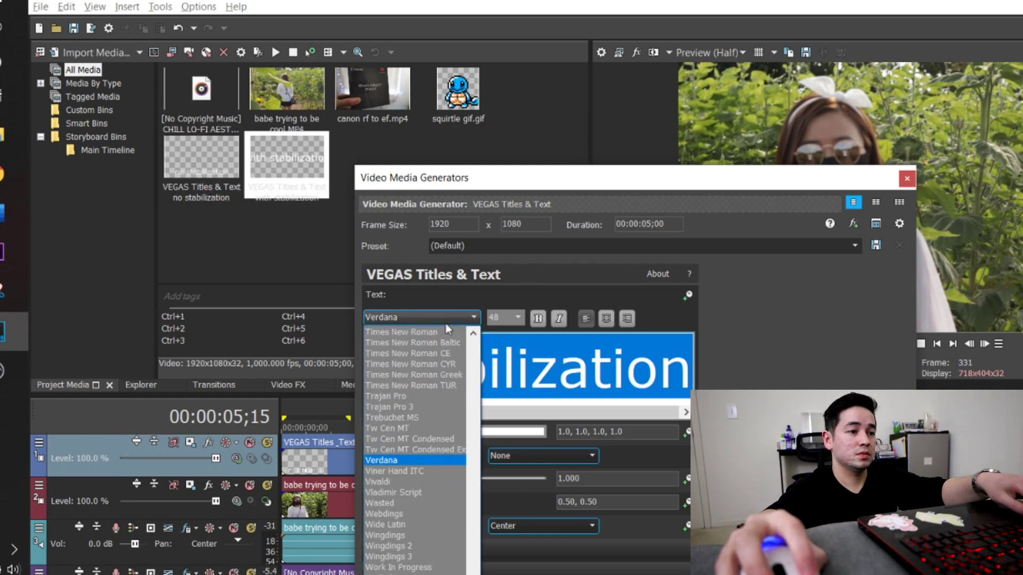
pyautogui.scroll(10, 421, 426)
pyautogui.click(399, 449)
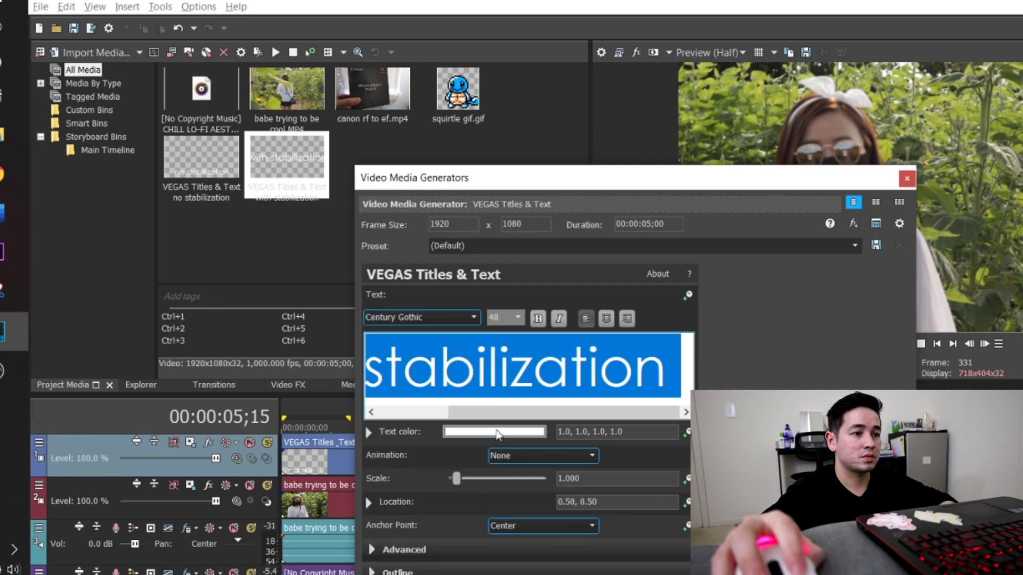
pyautogui.click(519, 318)
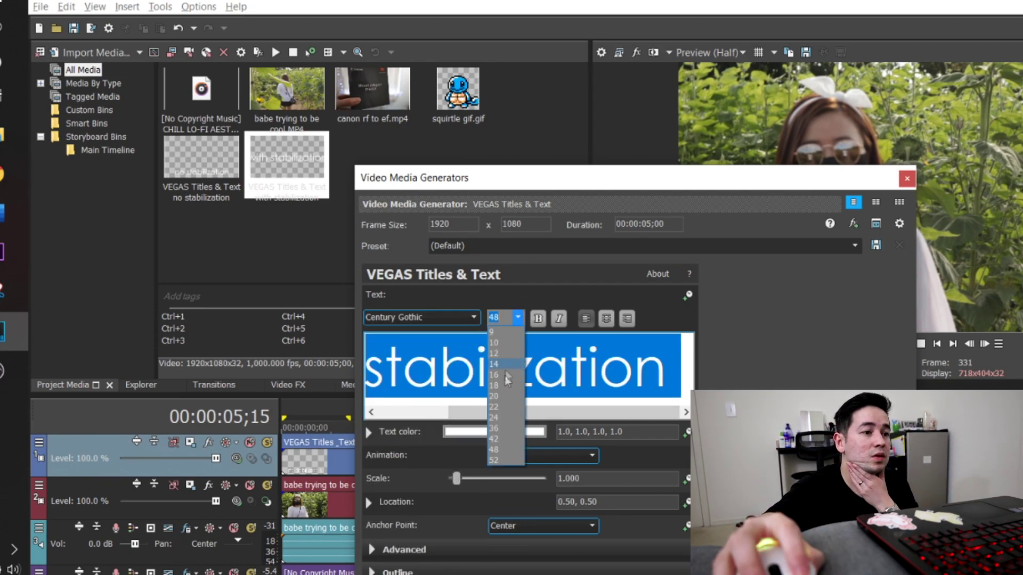
pyautogui.click(494, 429)
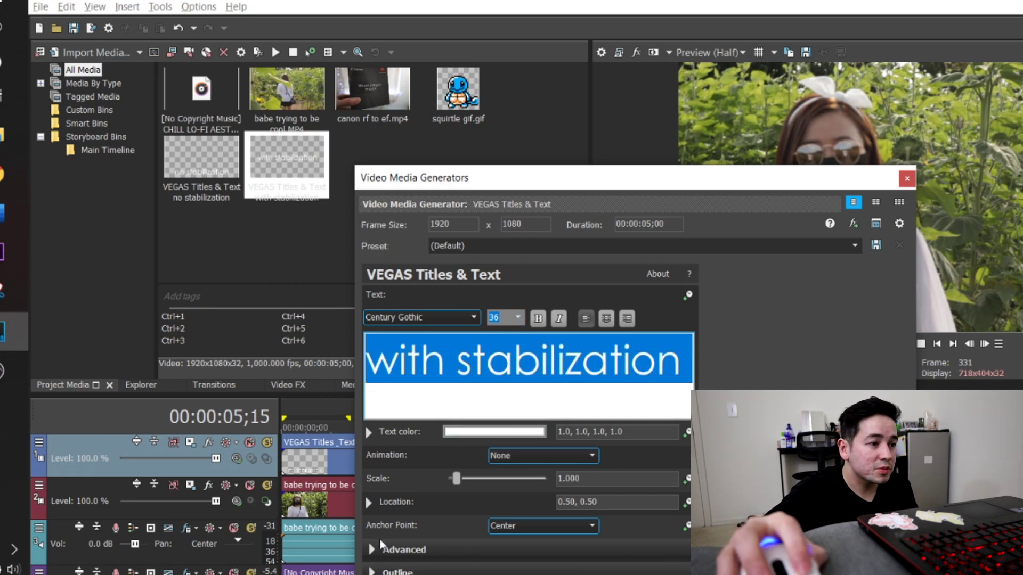
# Step: Move the "with stabilization" text down to about 0.47, 0.15 and set its animation to Float and pop
pyautogui.click(368, 505)
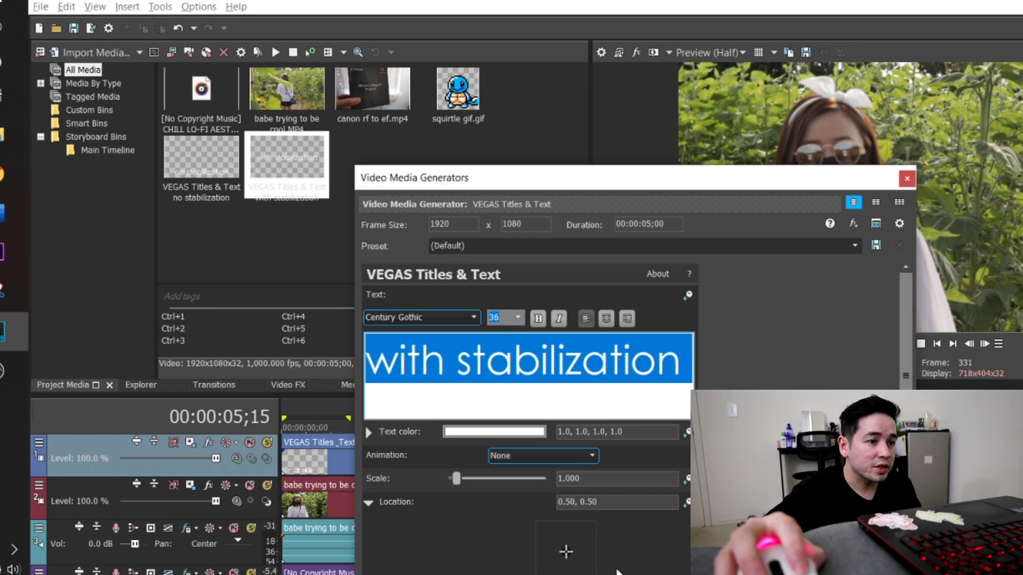
pyautogui.moveTo(566, 555); pyautogui.dragTo(564, 571)
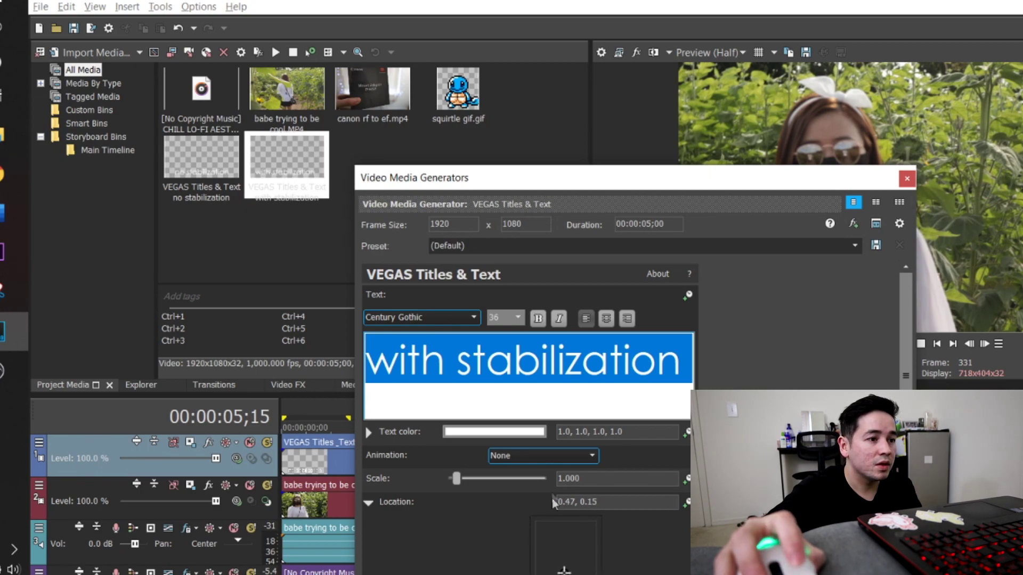
pyautogui.click(593, 457)
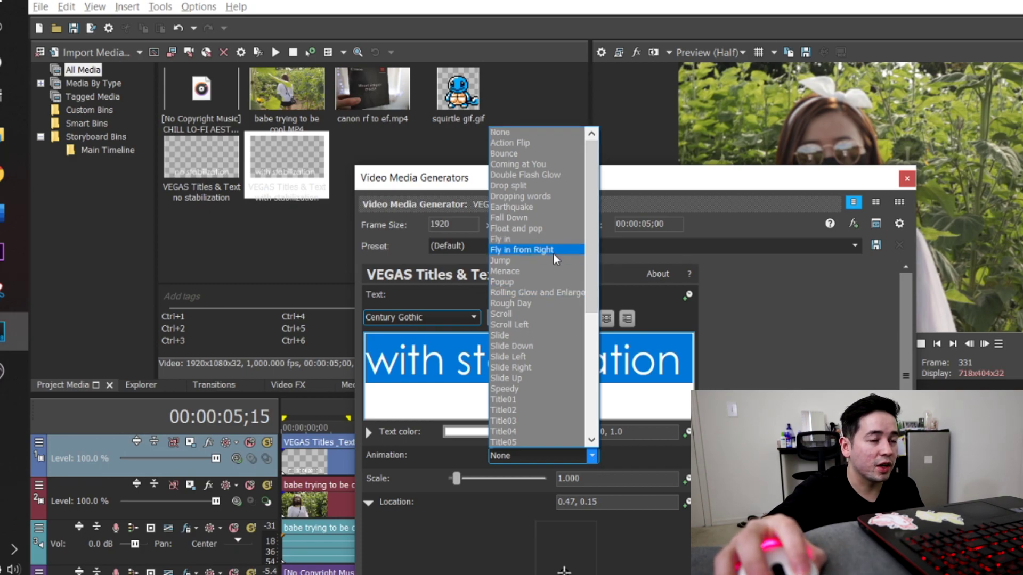
pyautogui.click(544, 228)
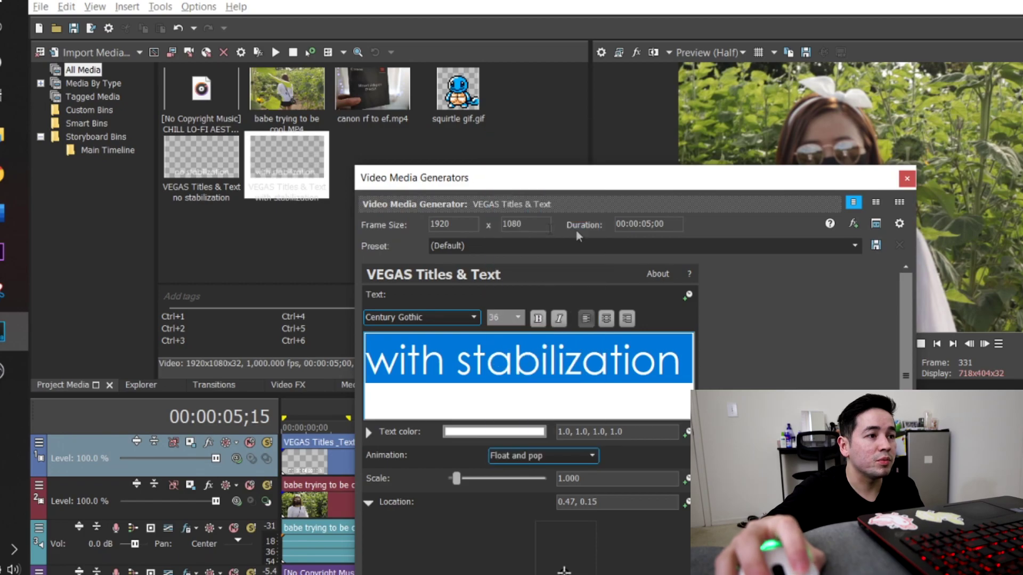
pyautogui.click(907, 179)
# Step: Play the timeline from the start to check the first title's scrolling animation over the clip
pyautogui.click(283, 401)
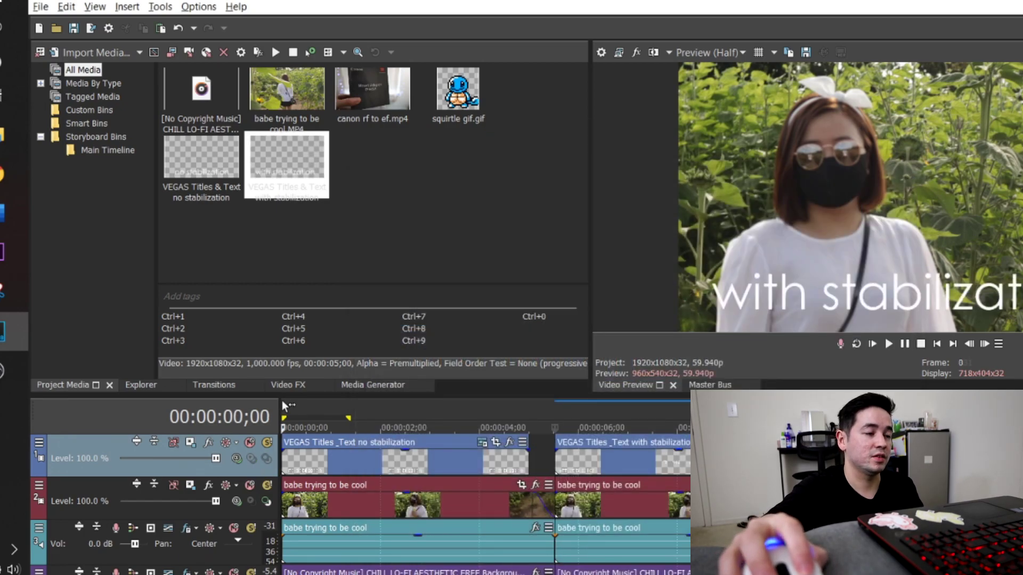
pyautogui.click(907, 344)
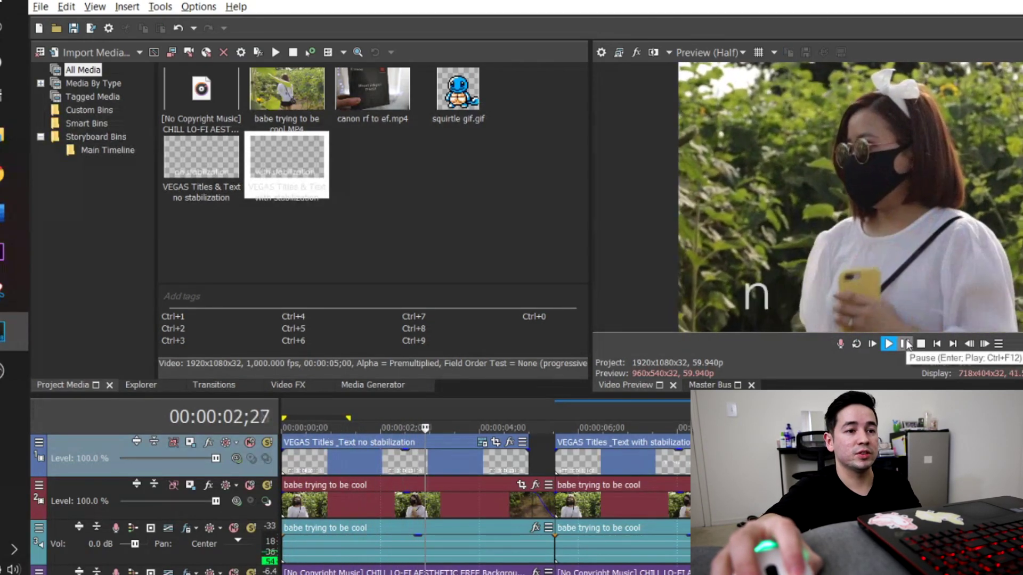
pyautogui.click(907, 344)
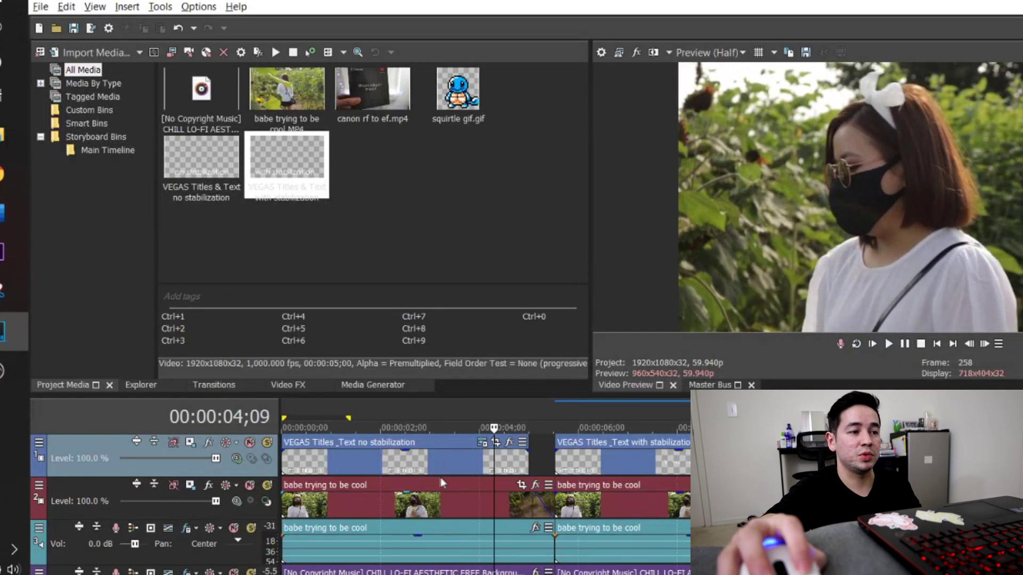
# Step: Review the "no stabilization" title's generator settings, with the window moved clear of the preview, and play its animation
pyautogui.click(425, 464)
pyautogui.click(483, 442)
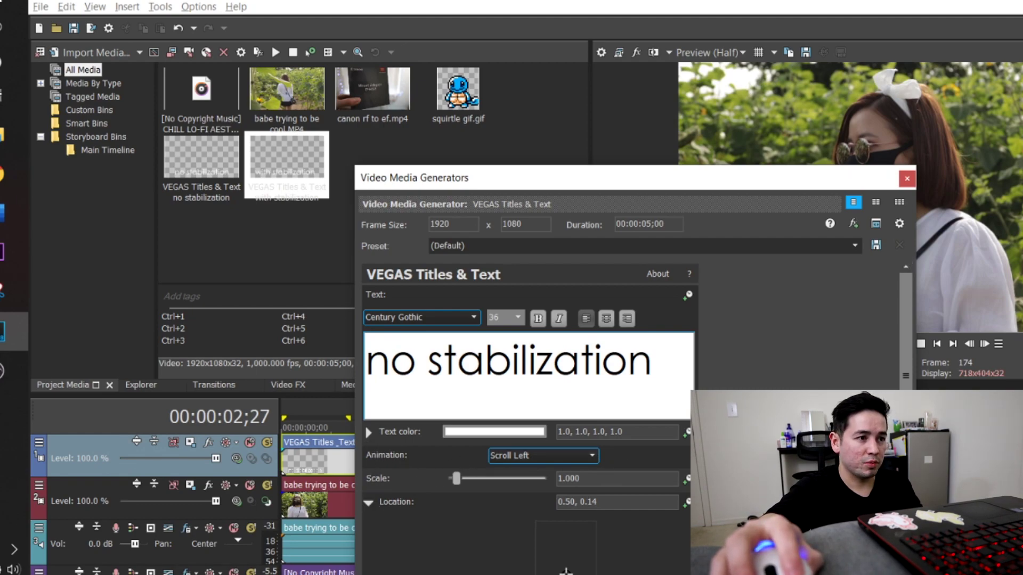
pyautogui.scroll(-2, 888, 367)
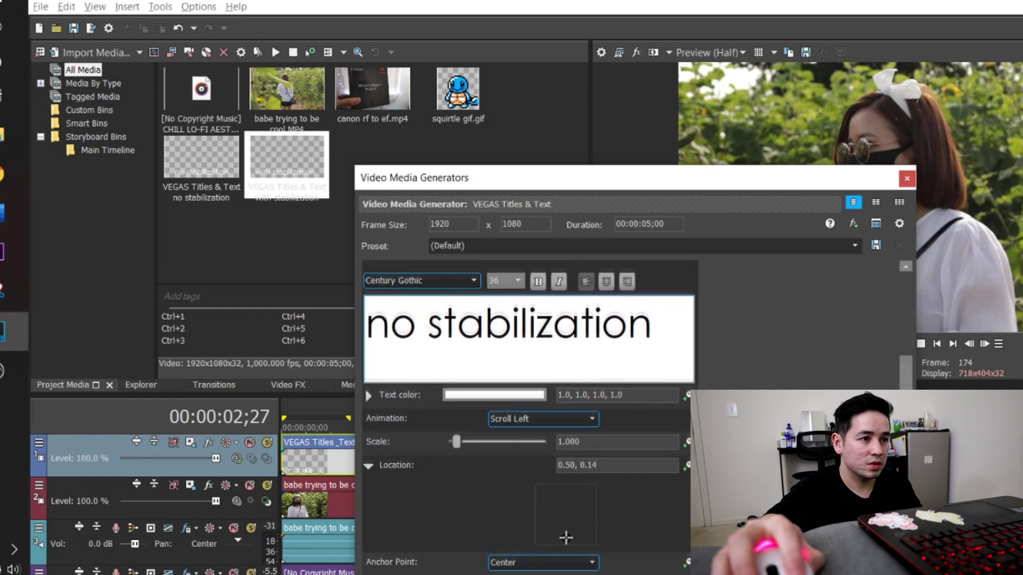
pyautogui.scroll(2, 889, 368)
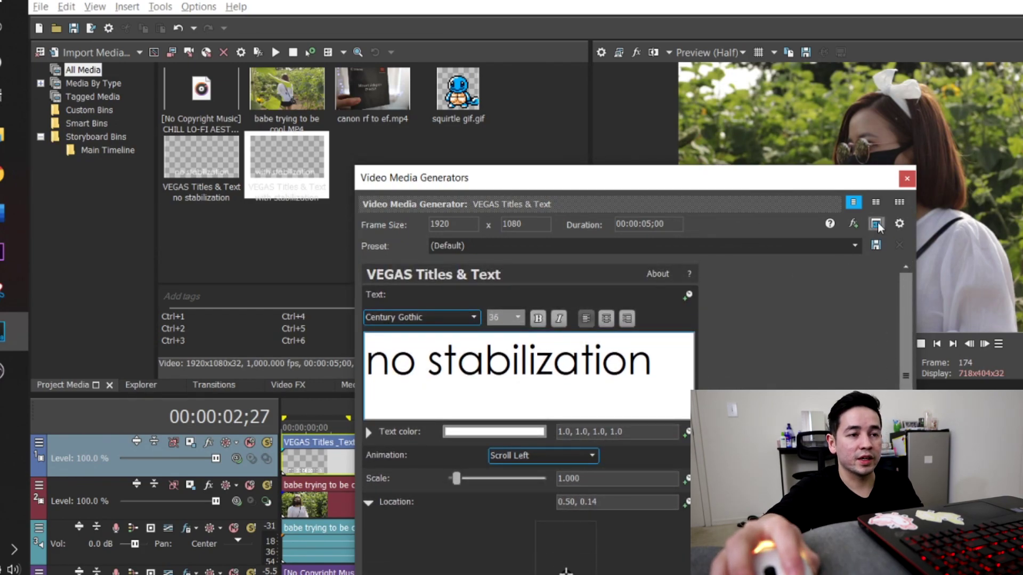
pyautogui.moveTo(740, 178); pyautogui.dragTo(1016, 135)
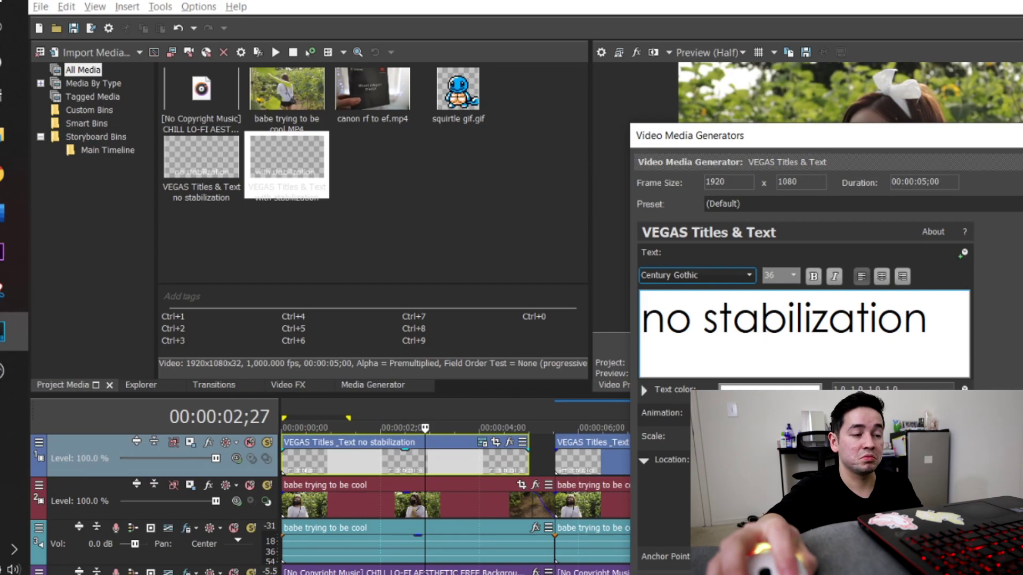
pyautogui.press('Home')
pyautogui.moveTo(976, 160); pyautogui.dragTo(379, 154)
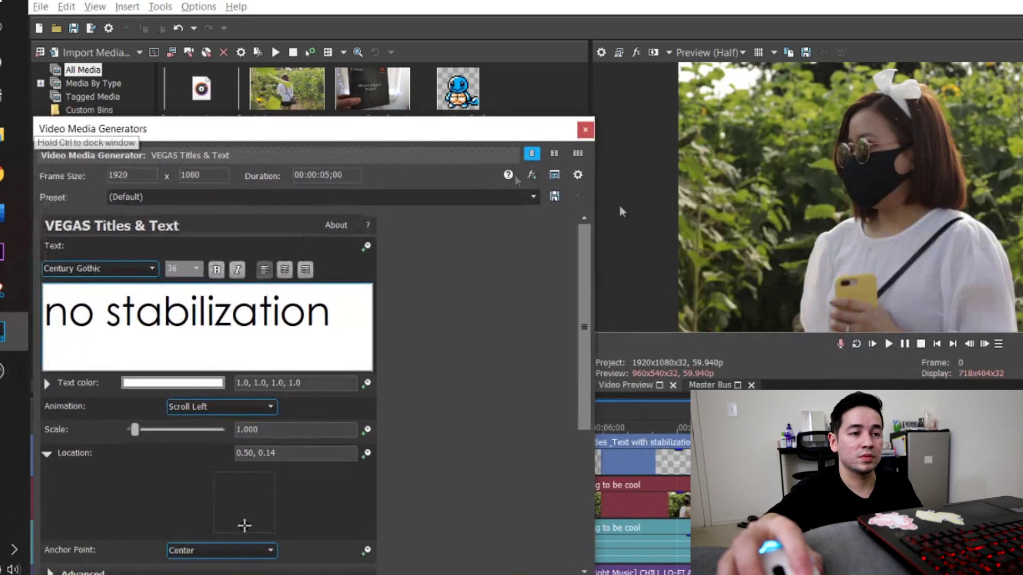
pyautogui.click(904, 345)
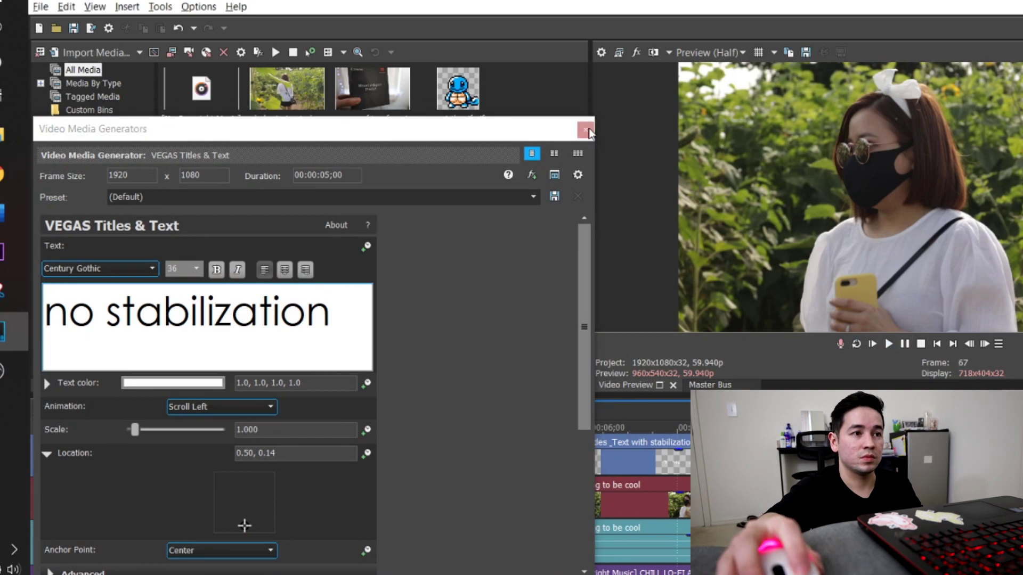
pyautogui.click(586, 130)
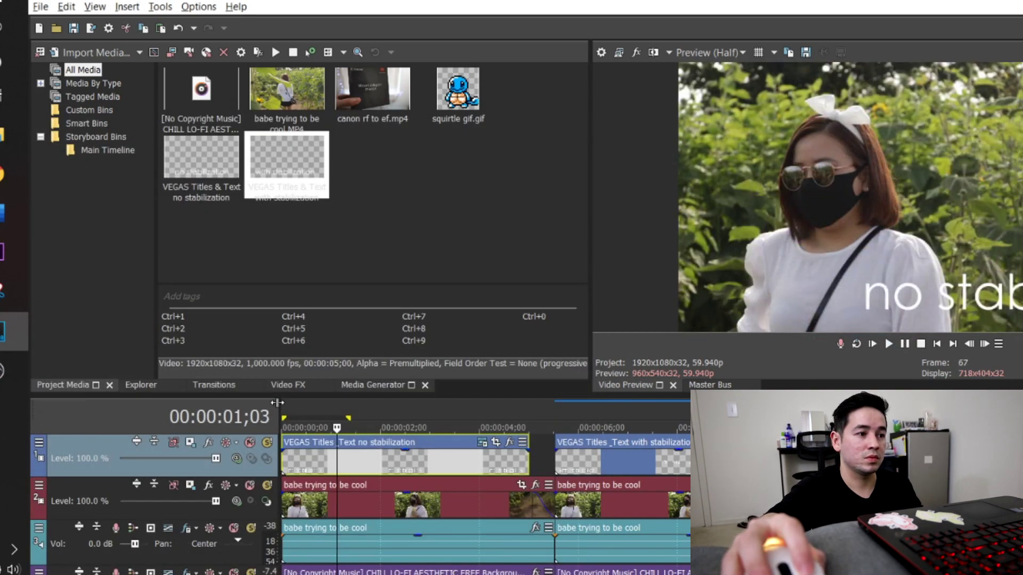
# Step: Set the video preview quality to Preview (Quarter) and play the title animation from the start
pyautogui.press('space')
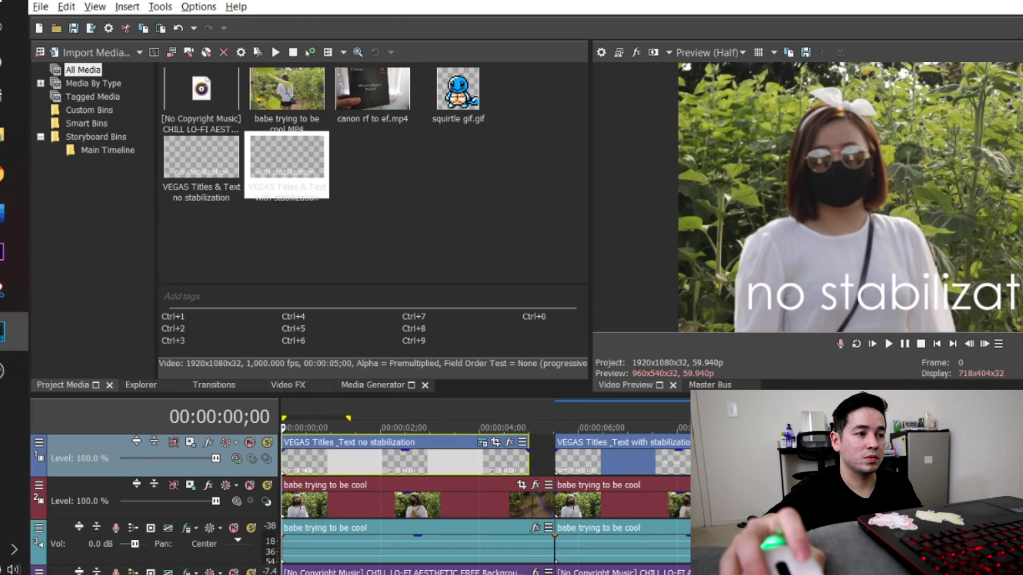
pyautogui.click(727, 56)
pyautogui.moveTo(735, 83)
pyautogui.click(805, 136)
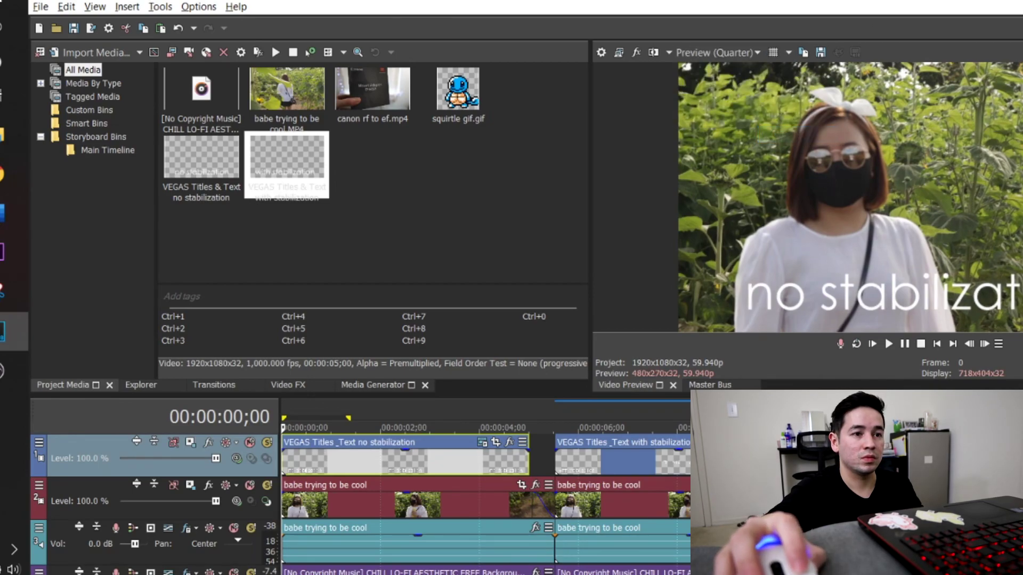
pyautogui.press('space')
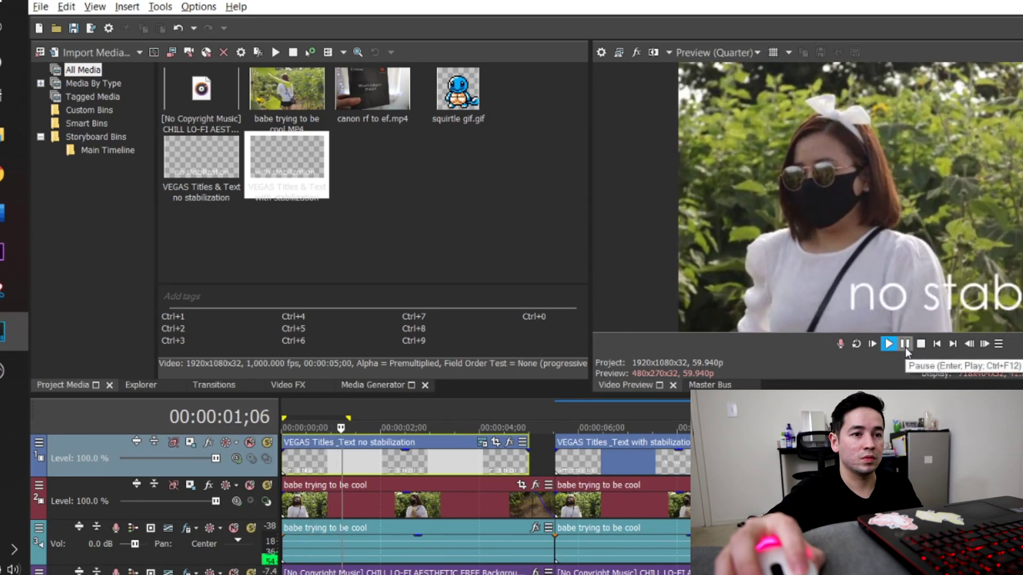
pyautogui.click(906, 348)
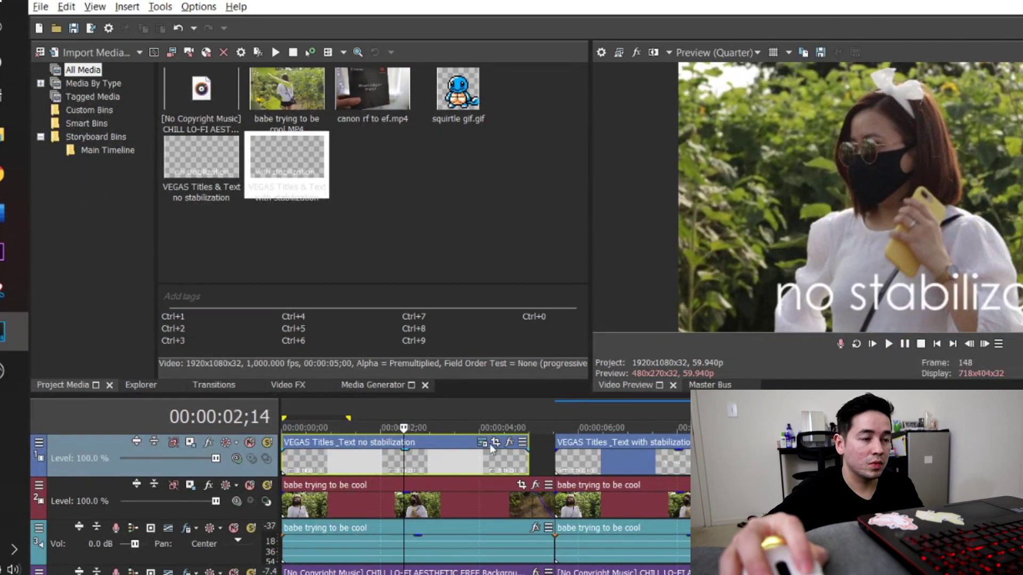
# Step: Extend the "no stabilization" title to the start of the next title and match its generated media duration to 00:00:05;15
pyautogui.moveTo(528, 461); pyautogui.dragTo(554, 462)
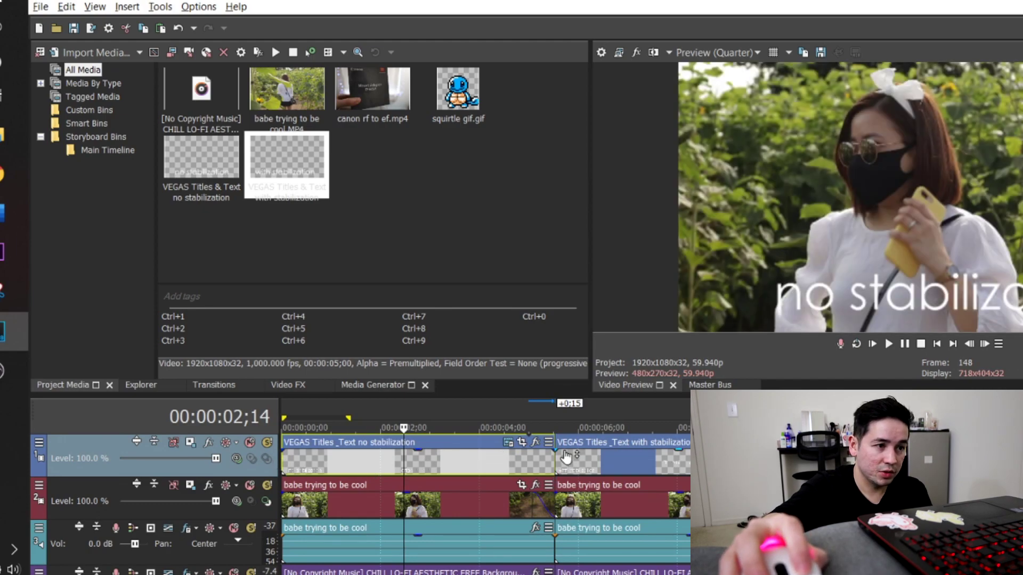
pyautogui.click(507, 444)
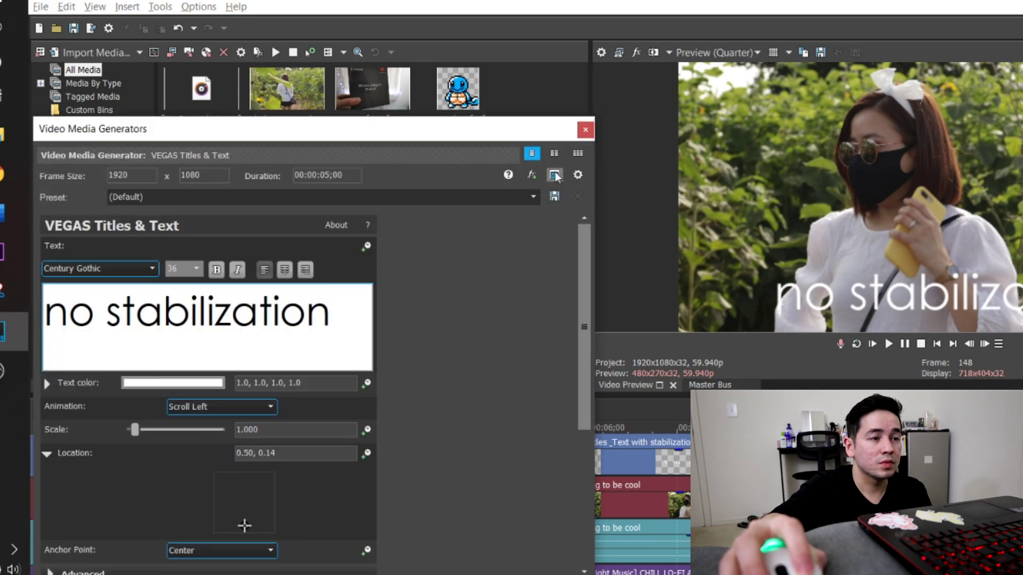
pyautogui.click(554, 175)
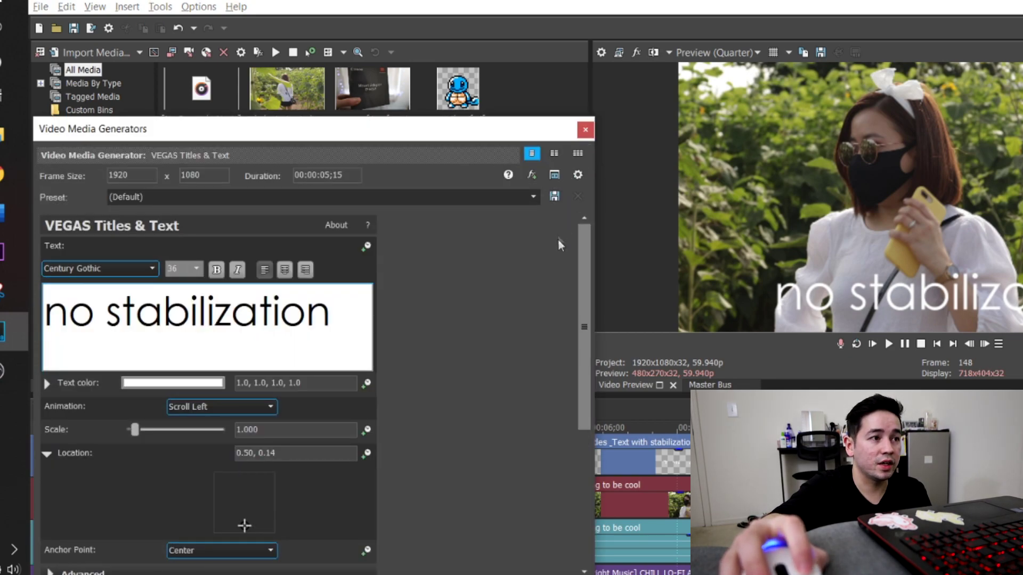
pyautogui.click(584, 131)
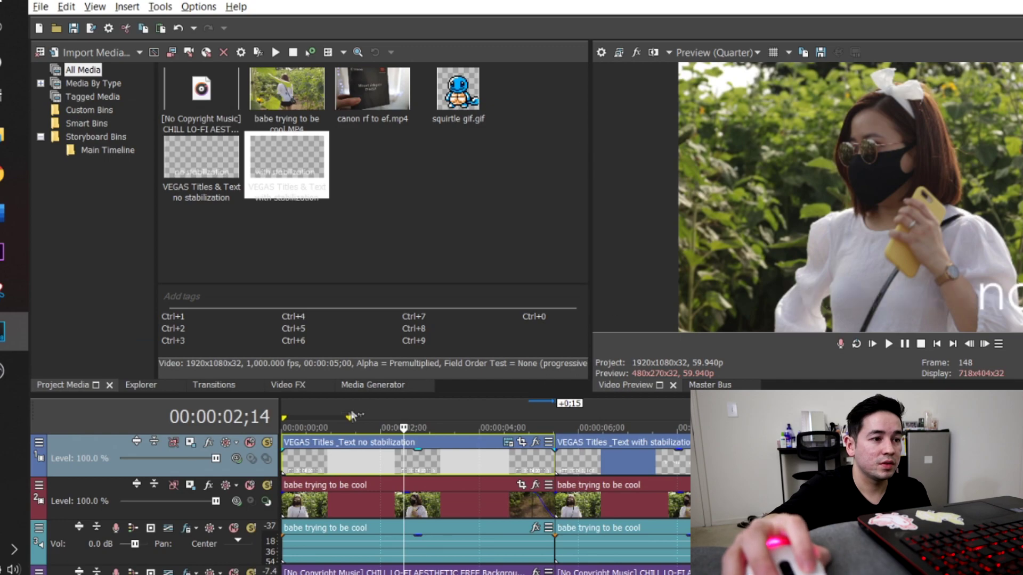
# Step: Play the timeline from the start through both titles and pause once the second title's animation has finished
pyautogui.click(285, 402)
pyautogui.click(283, 403)
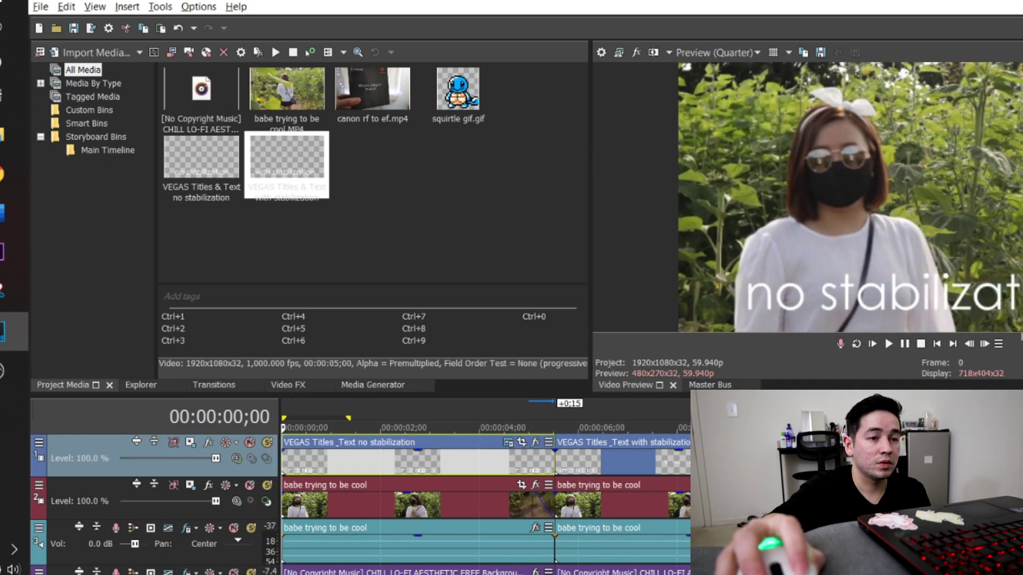
pyautogui.click(908, 344)
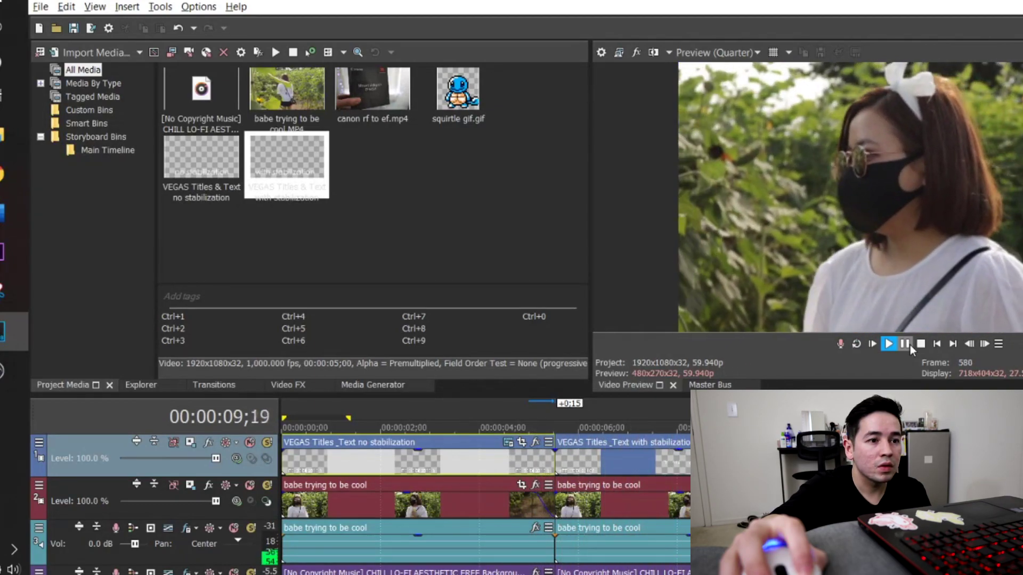
pyautogui.click(906, 344)
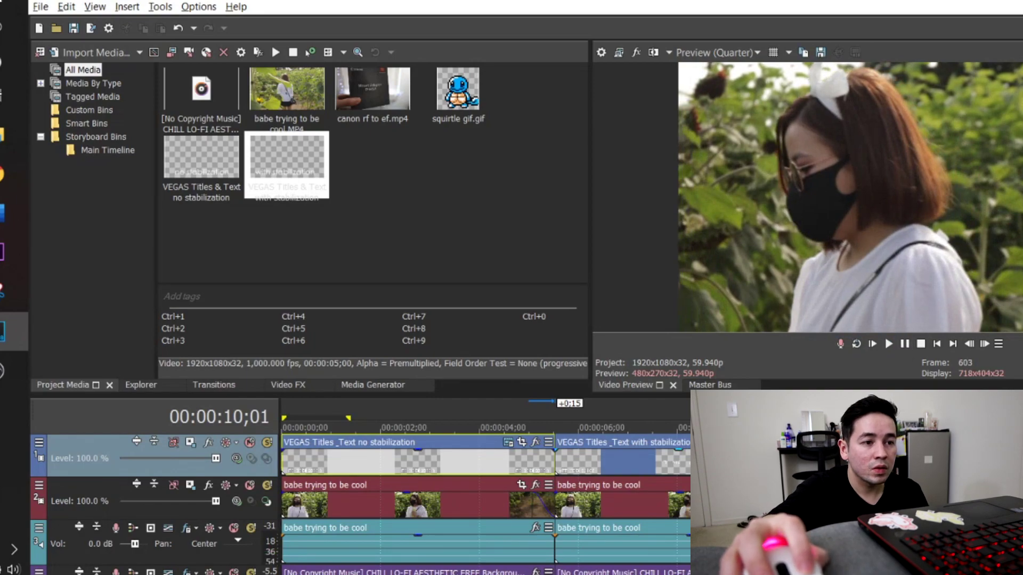
# Step: Time-stretch the "with stabilization" title to change its playback rate and play it from its start at 00:00:05;15
pyautogui.moveTo(554, 419); pyautogui.dragTo(551, 418)
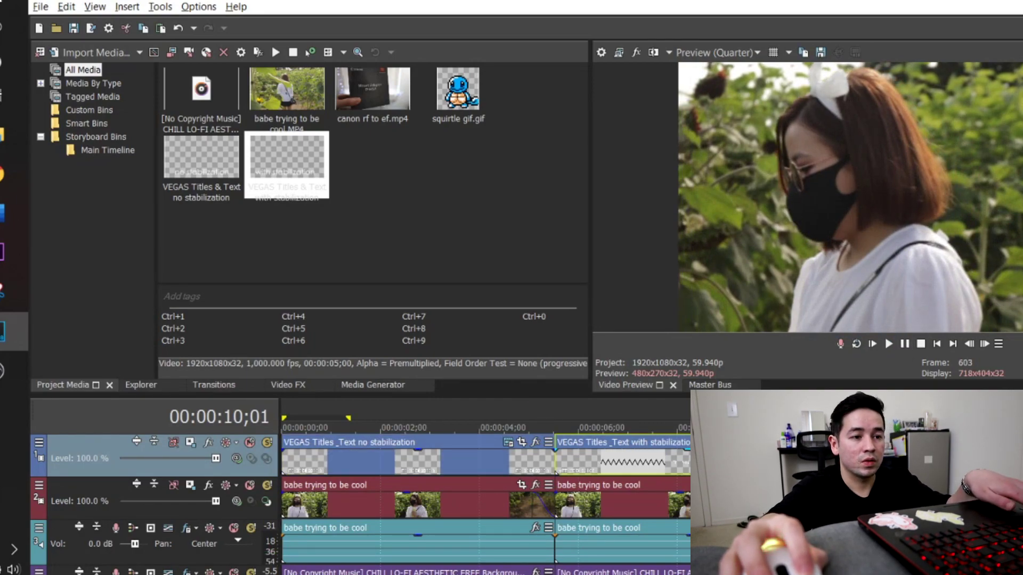
pyautogui.click(554, 419)
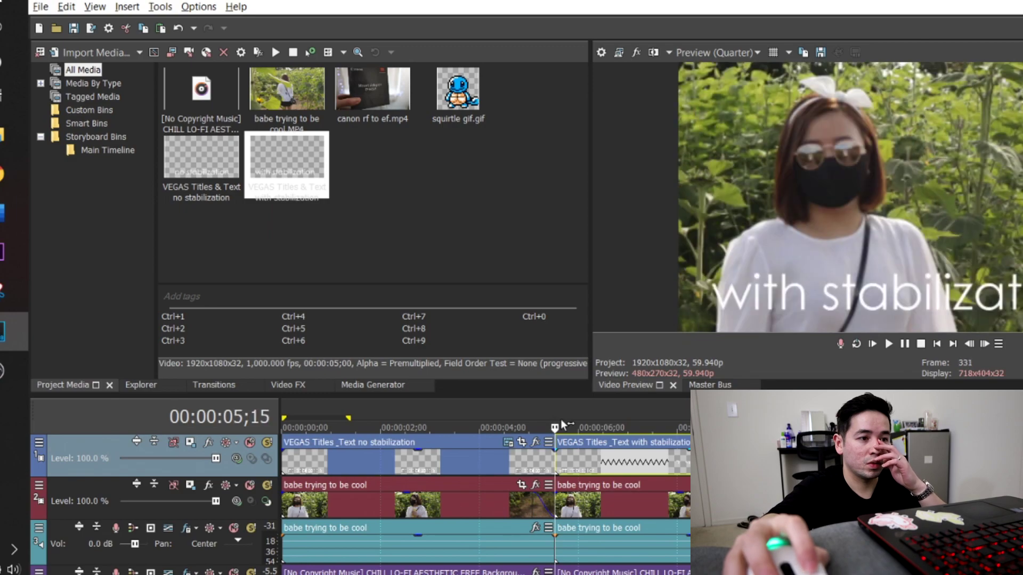
pyautogui.click(889, 343)
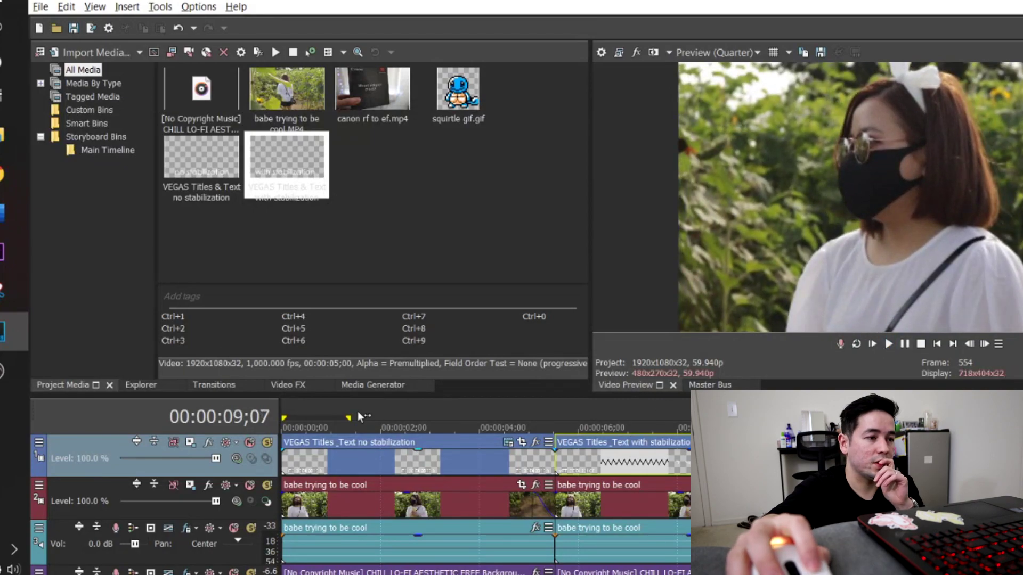
# Step: Time-stretch the "no stabilization" title up to 00:00:05;15, with the "with stabilization" title starting directly after it
pyautogui.click(357, 411)
pyautogui.click(308, 411)
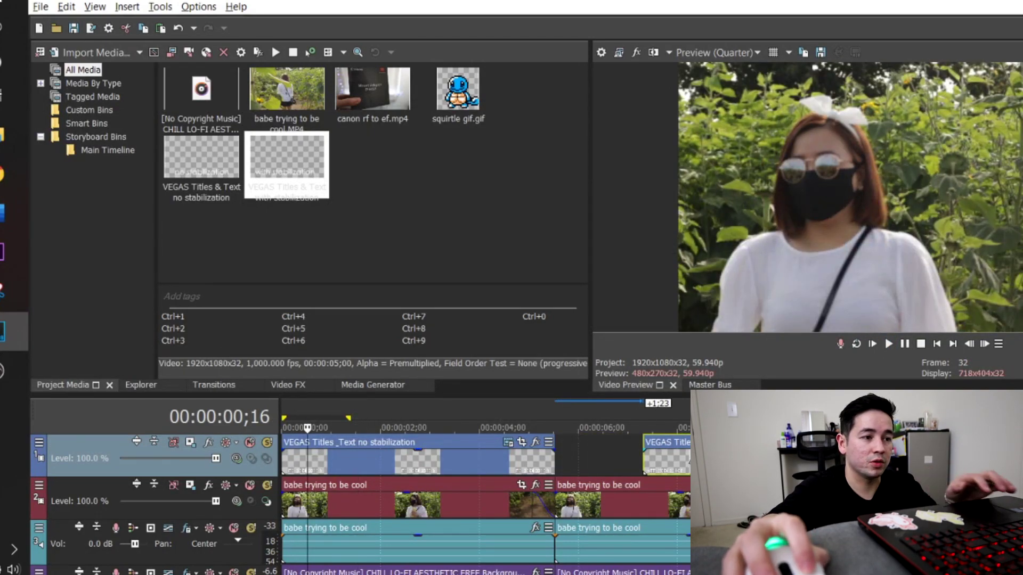
pyautogui.click(300, 423)
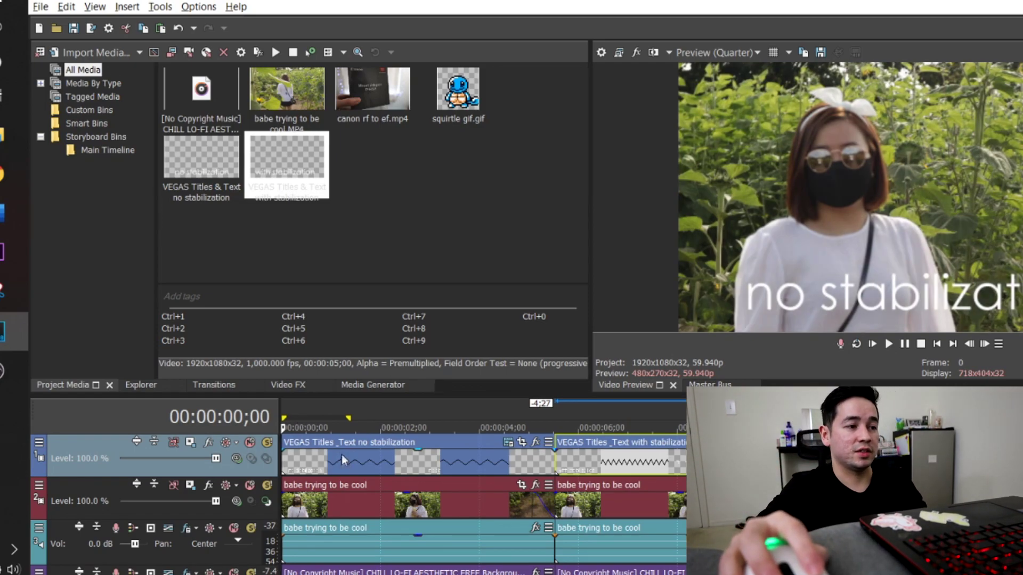
# Step: Replay the timeline from the start to check the animation timing of both time-stretched titles over the clips
pyautogui.click(392, 419)
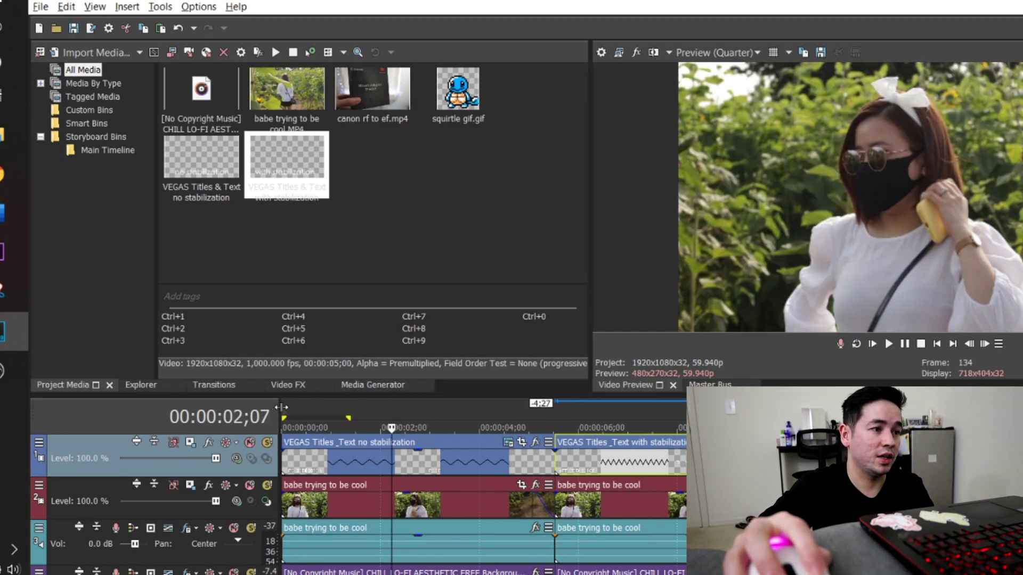
pyautogui.click(920, 344)
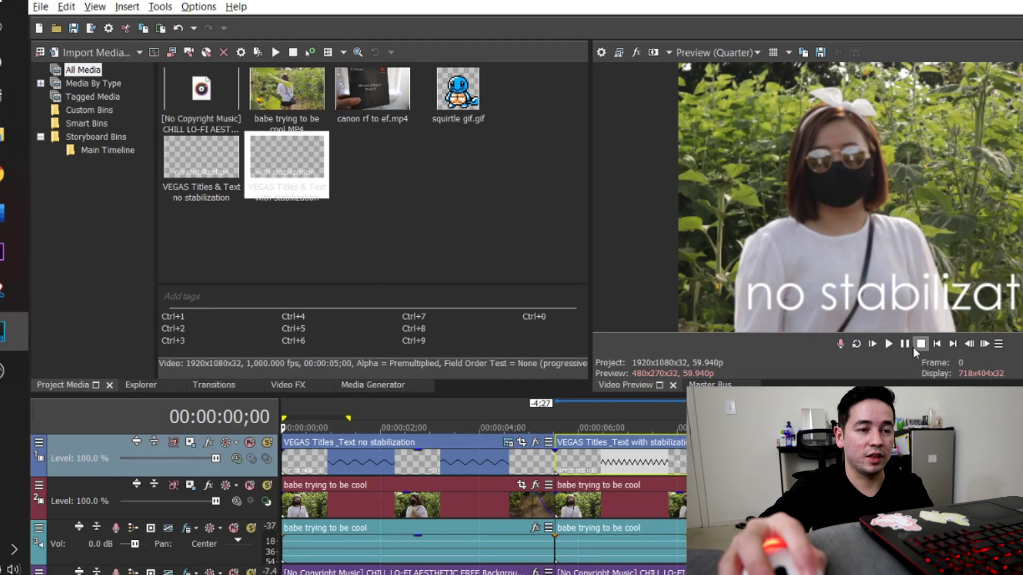
pyautogui.click(904, 344)
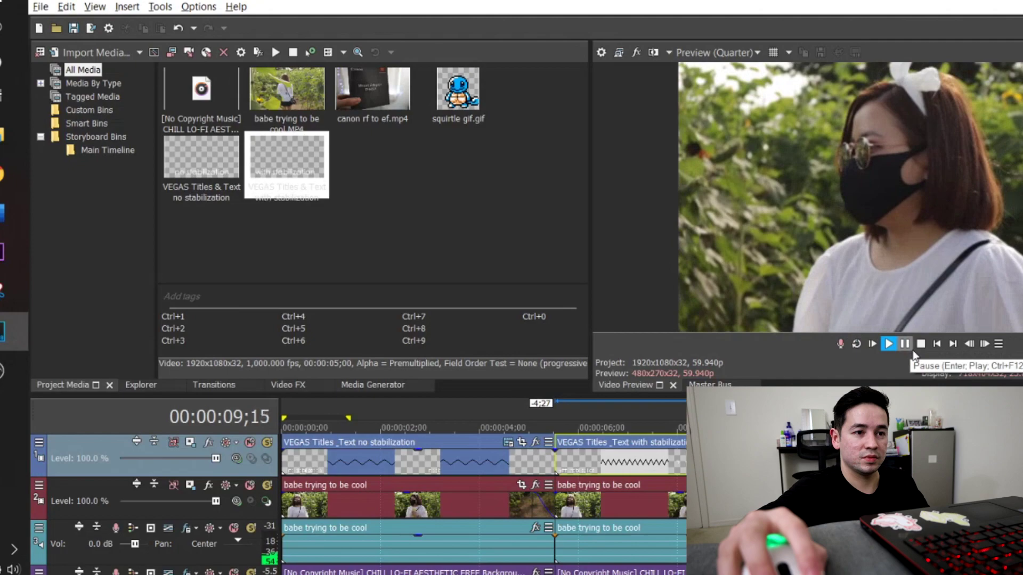
pyautogui.click(904, 345)
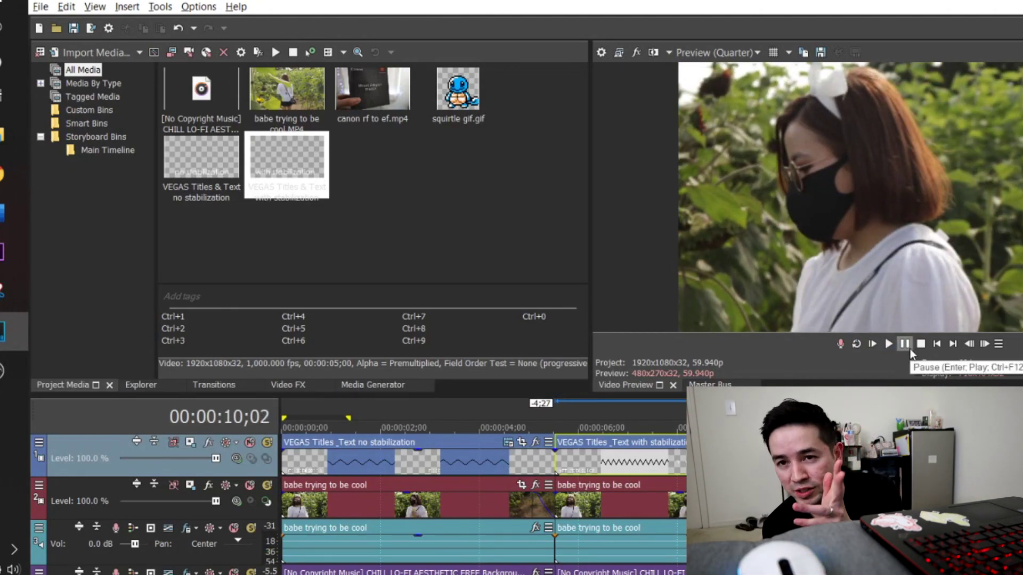